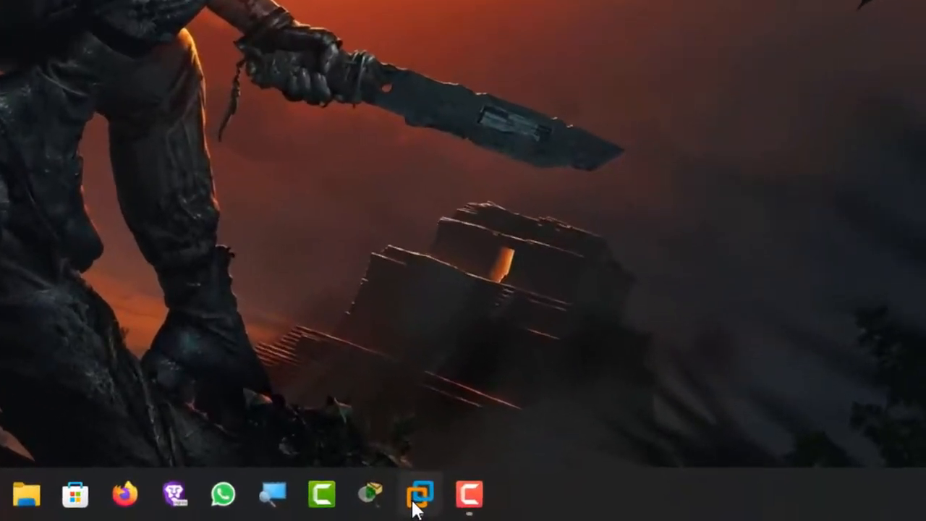
Switch to the SRV22-01 virtual machine and launch Server Manager from its Start menu
mouse_move(415, 508)
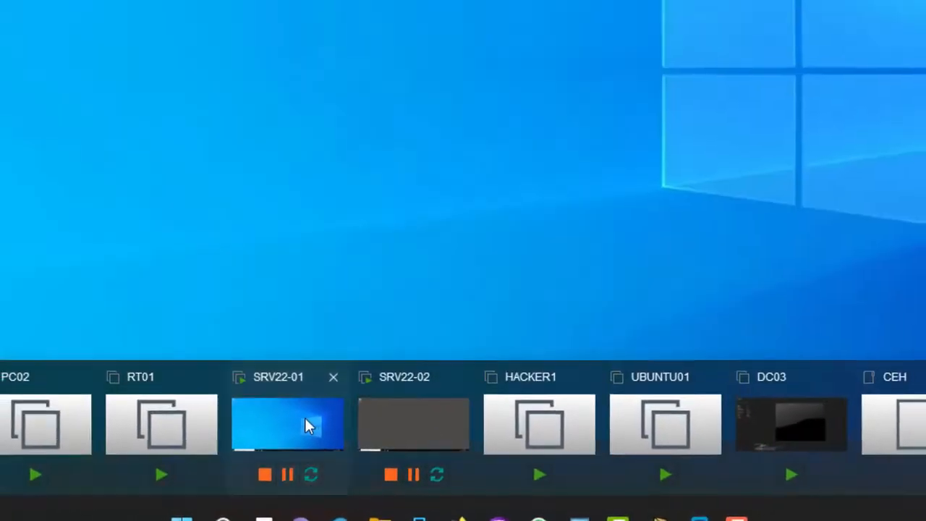
left_click(252, 418)
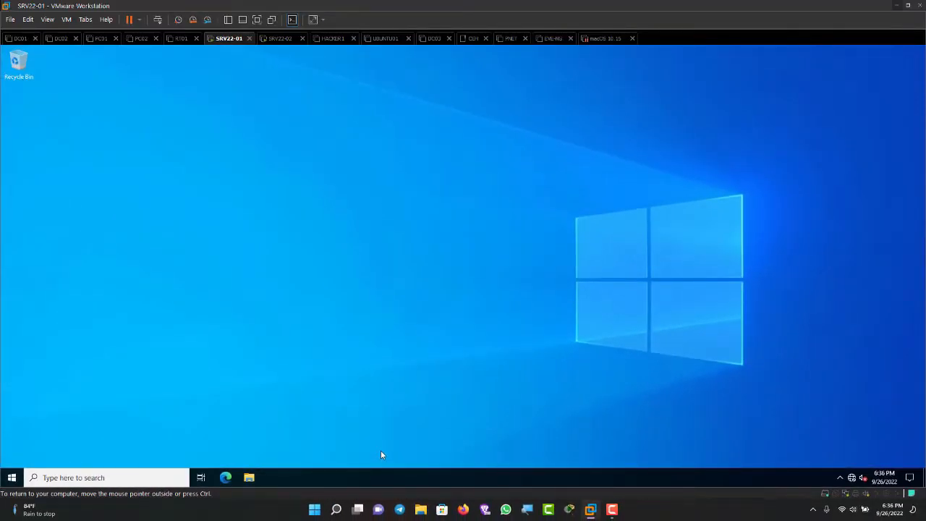
key("super")
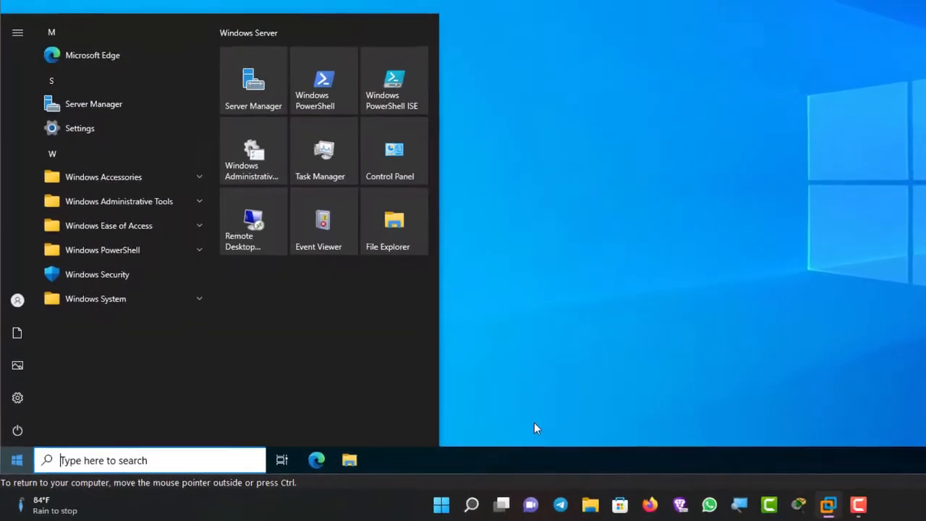
key("Right")
key("Right")
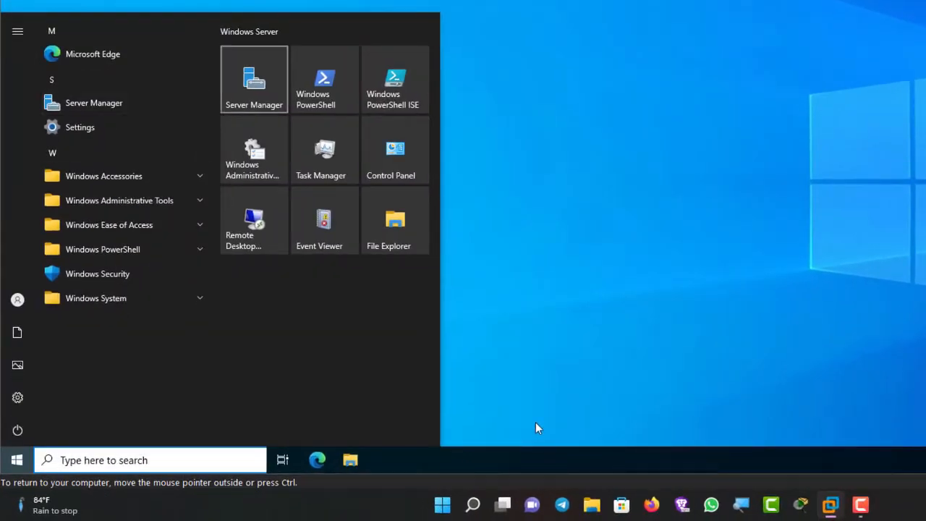
key("Return")
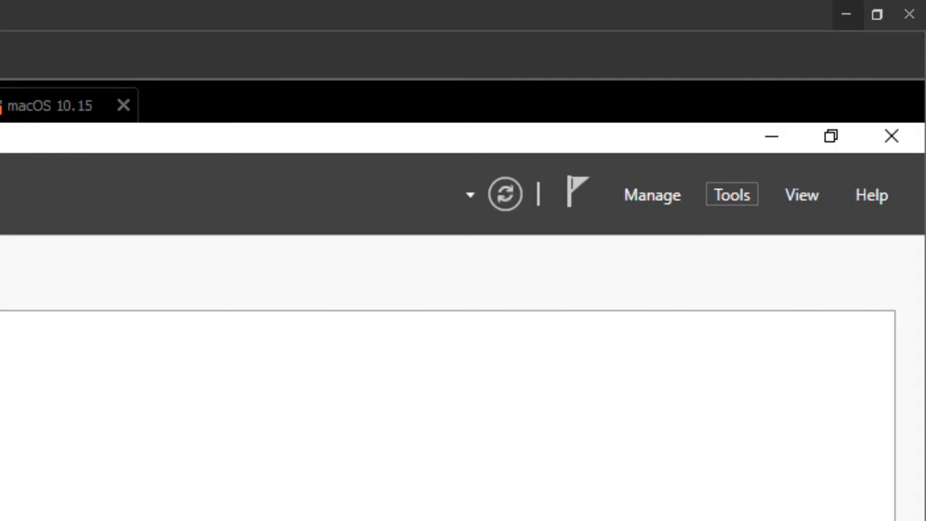
Open DNS from Server Manager's Tools and display the SIP-COMSYS.COM forward zone's records
left_click(732, 195)
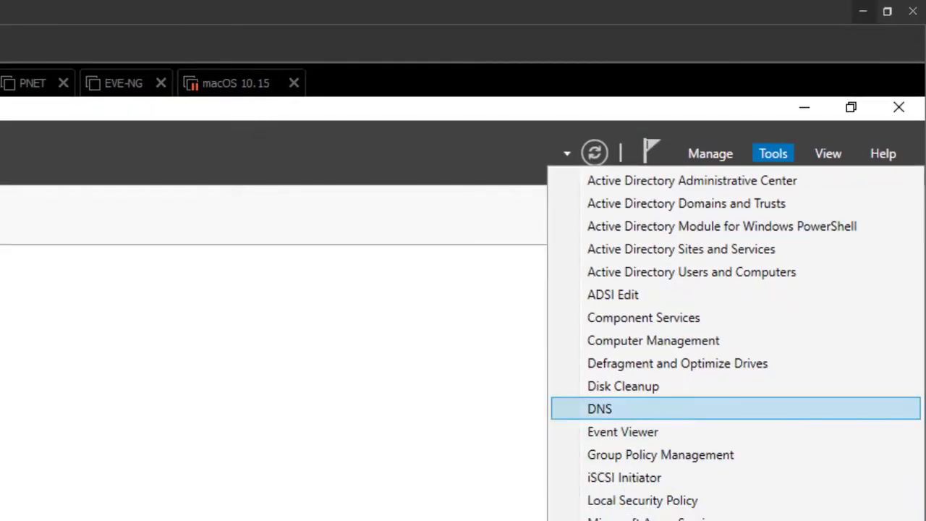
left_click(599, 409)
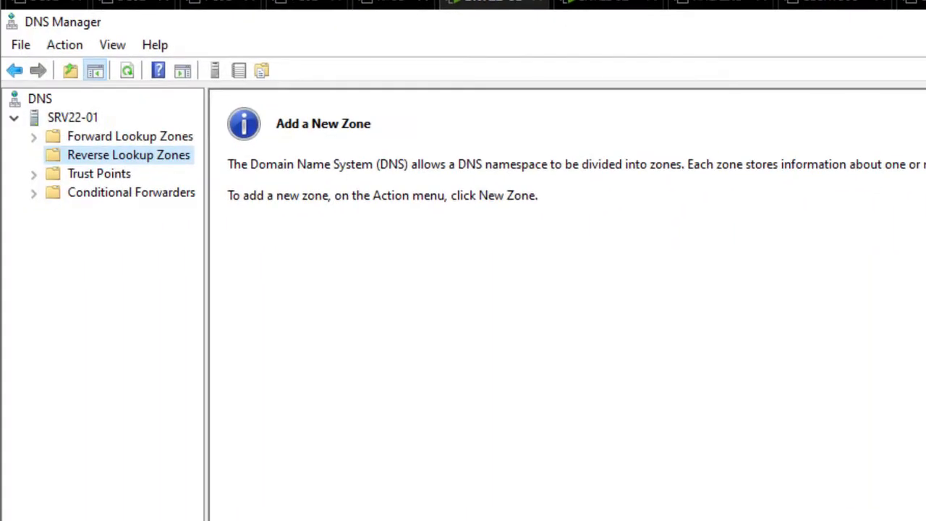
left_click(130, 136)
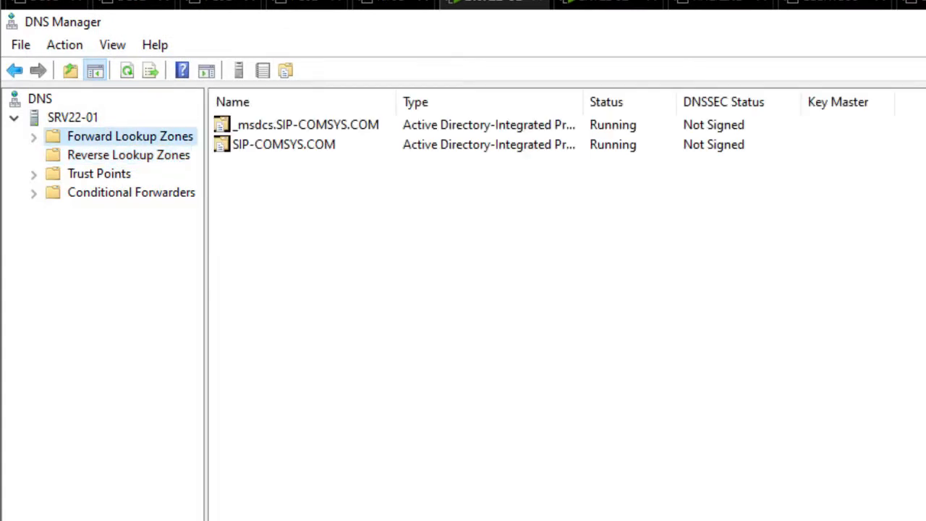
left_click(128, 155)
left_click(131, 136)
left_click(33, 136)
left_click(137, 174)
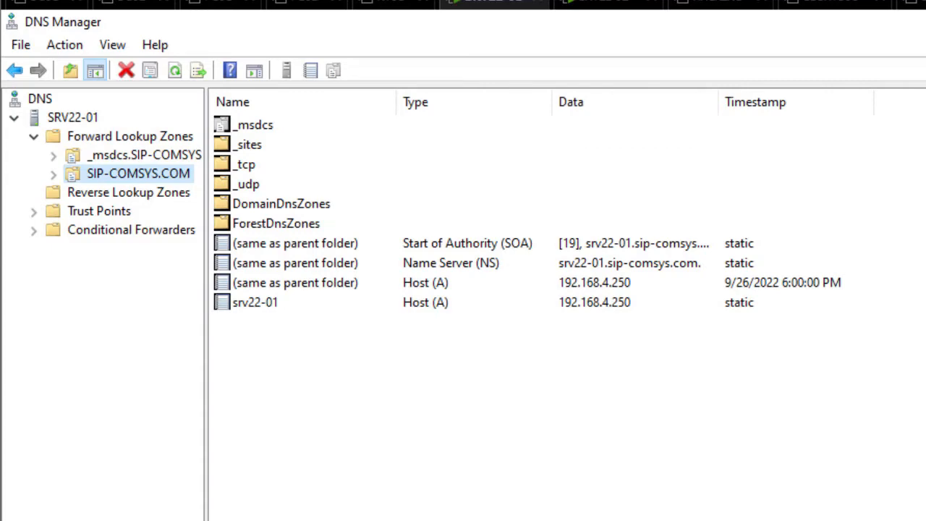
Confirm SIP-COMSYS.COM dynamic updates stay Secure only, then view the empty Reverse Lookup Zones folder
right_click(135, 170)
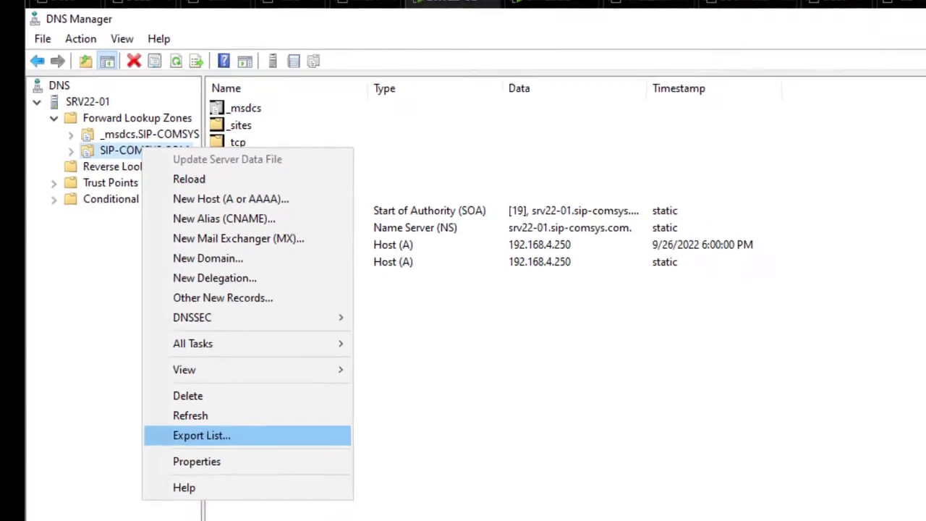
left_click(196, 418)
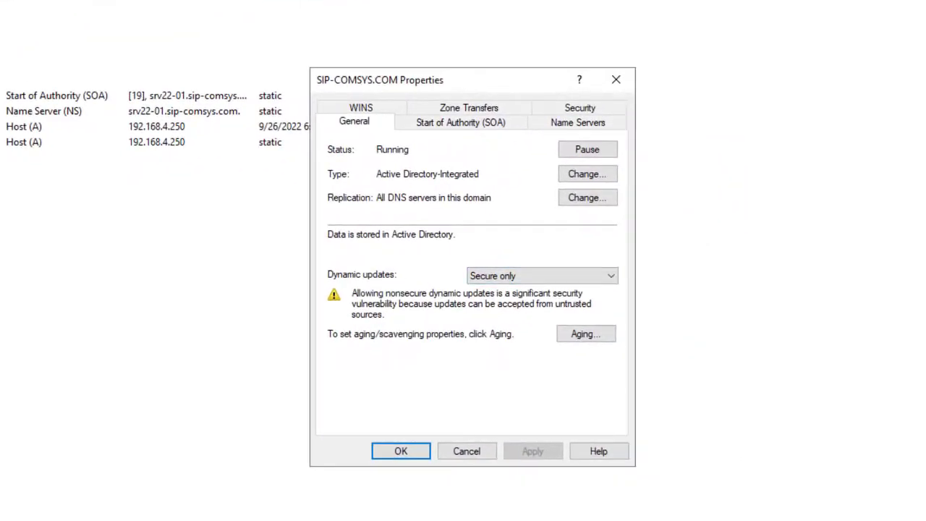
left_click(542, 275)
left_click(534, 312)
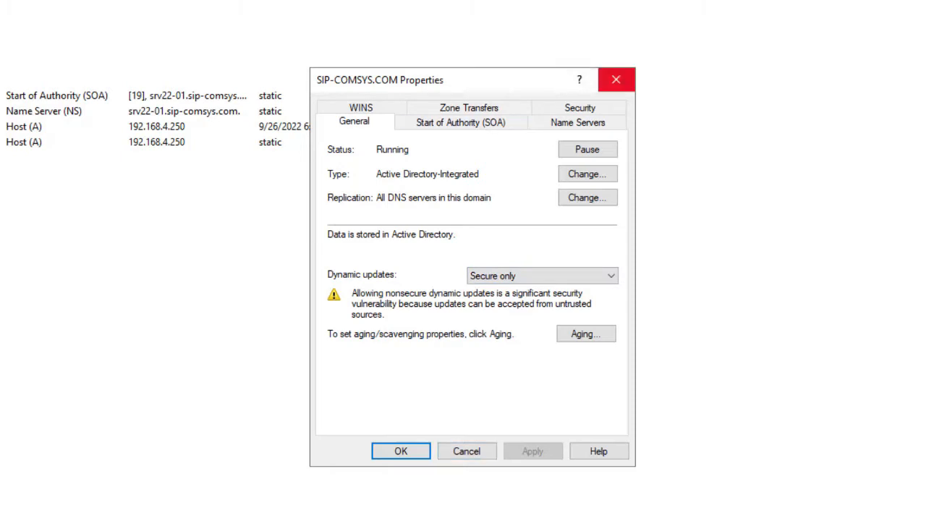
left_click(616, 80)
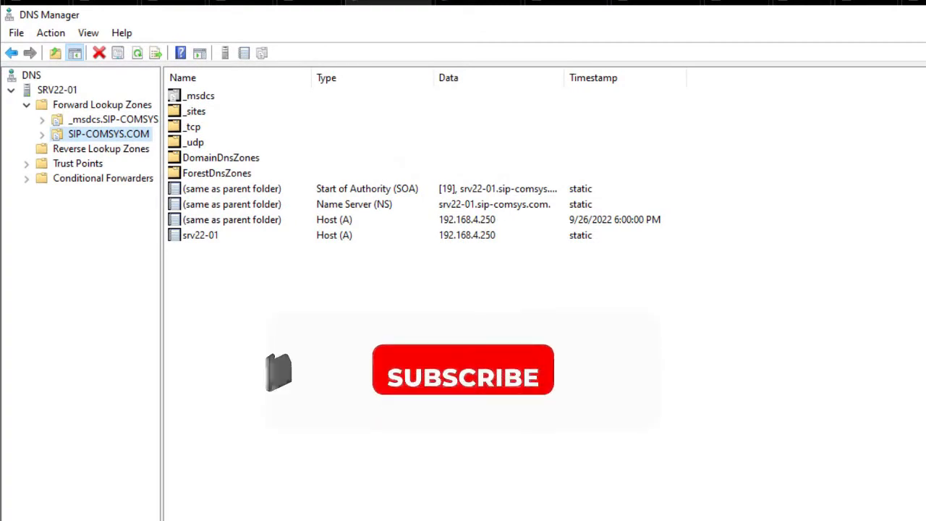
left_click(101, 149)
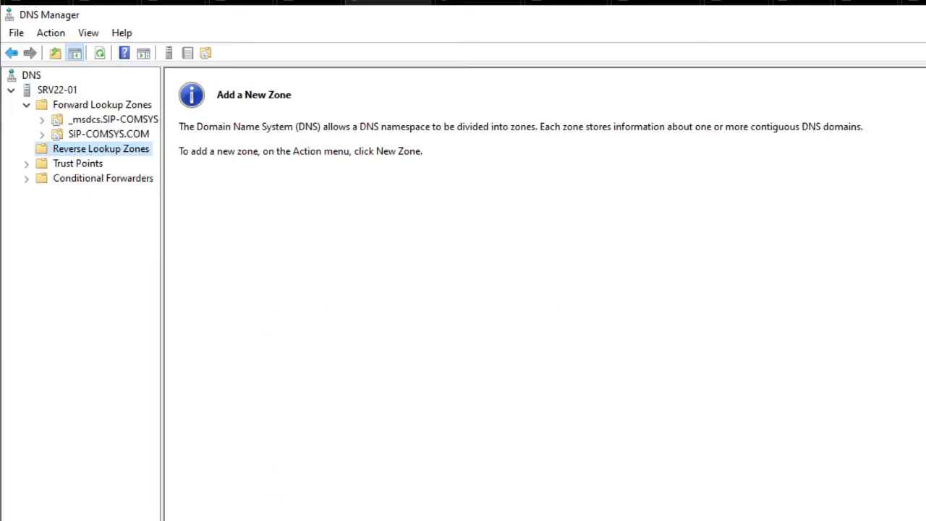
Start a new reverse zone: AD-integrated primary, replicated to all domain DNS servers, IPv4
right_click(105, 148)
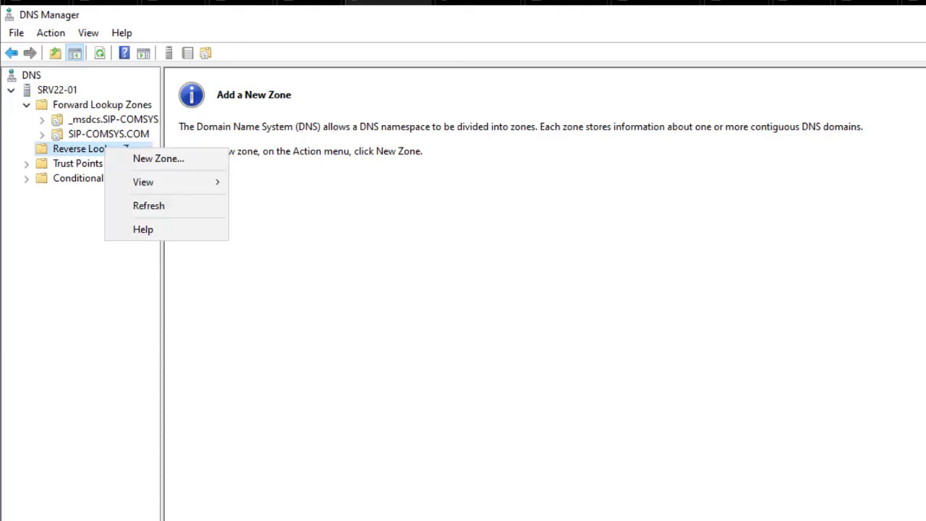
left_click(155, 158)
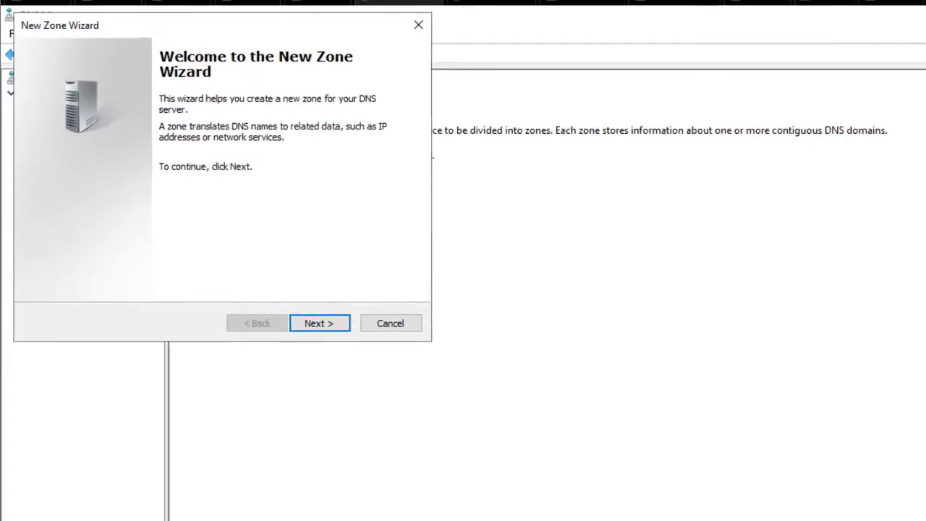
left_click(367, 370)
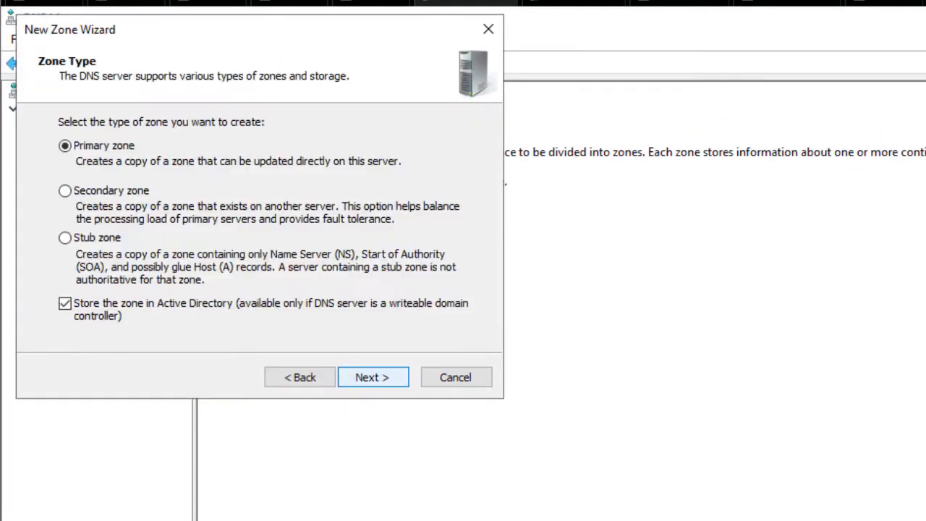
key("Return")
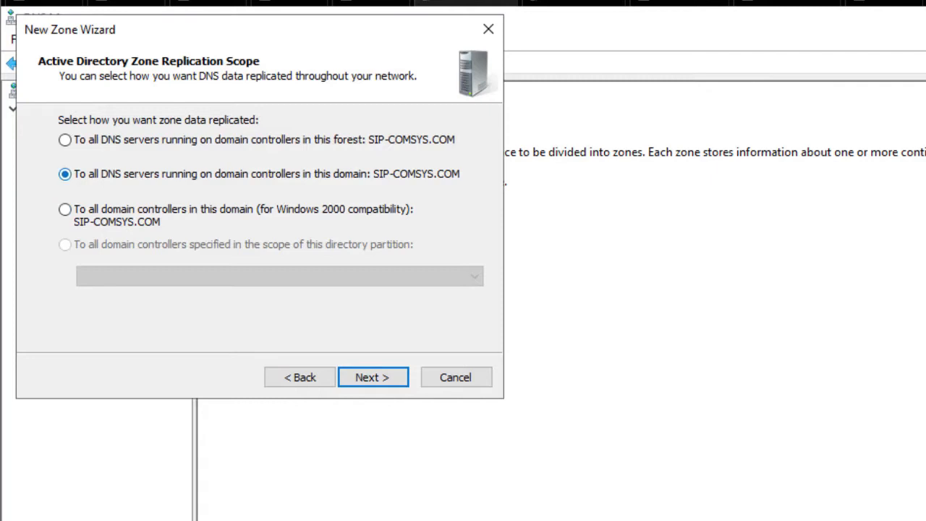
left_click(373, 376)
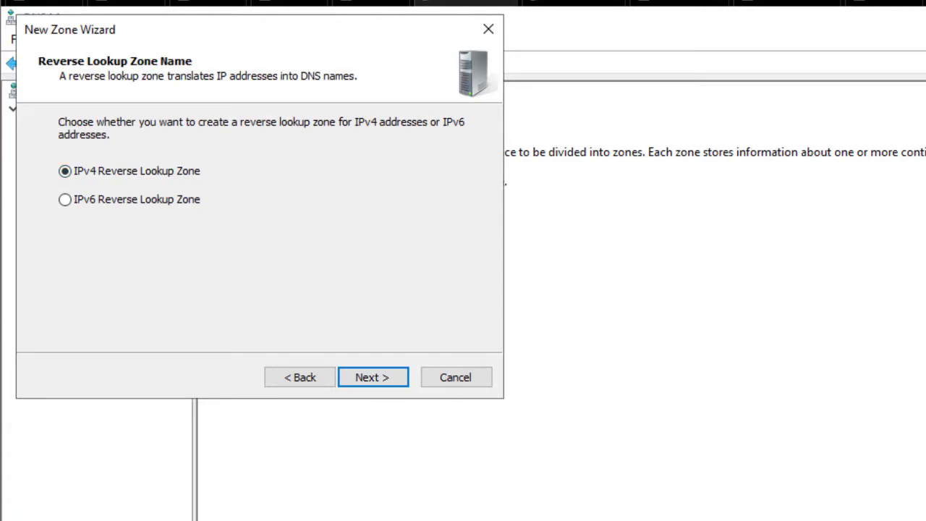
left_click(372, 376)
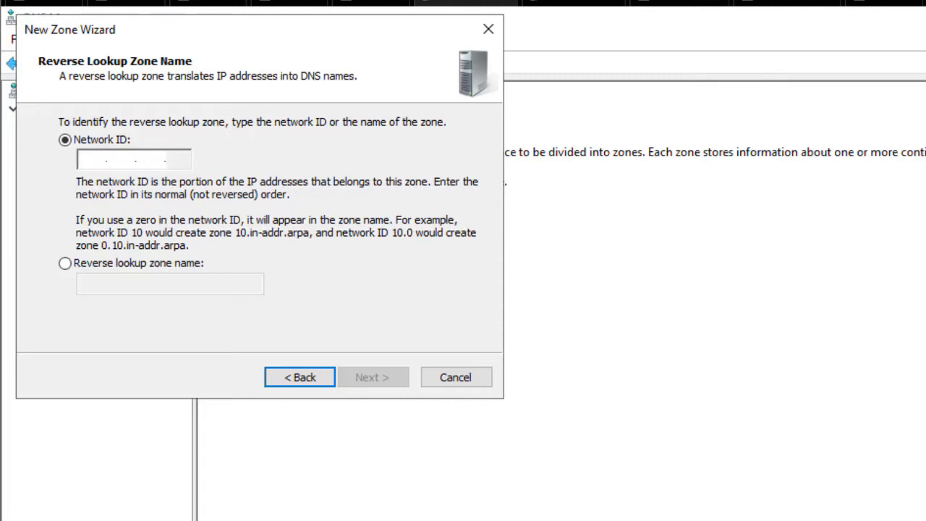
Enter network ID 192.168.4 and keep 'Allow only secure dynamic updates' for the reverse zone
type("192.")
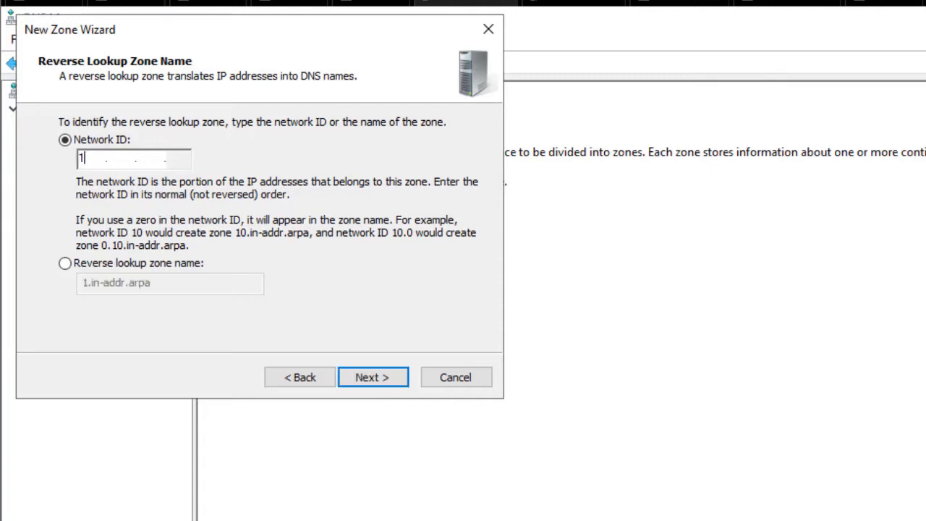
type("168.")
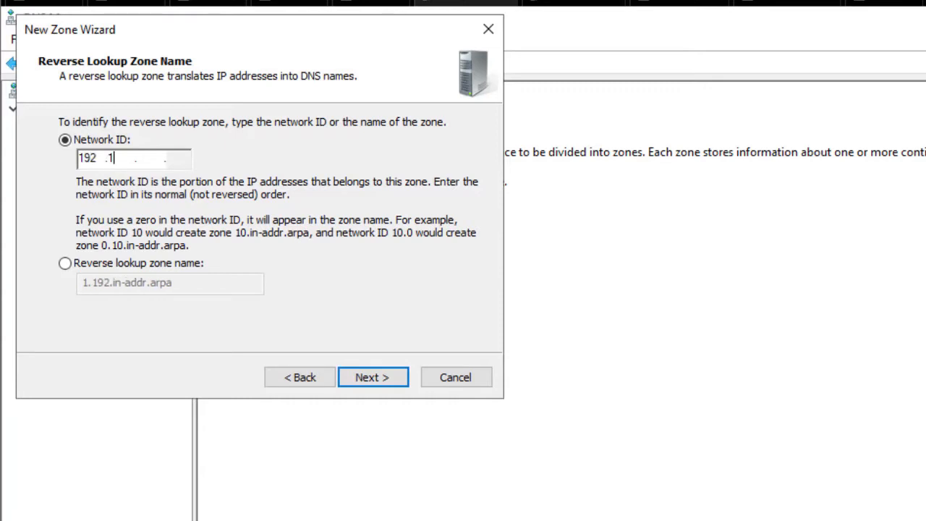
type("4")
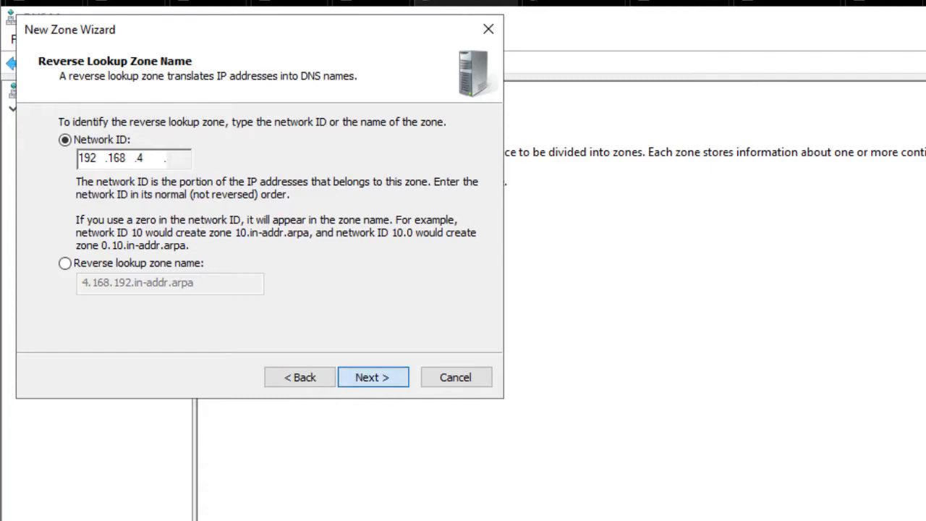
key("Return")
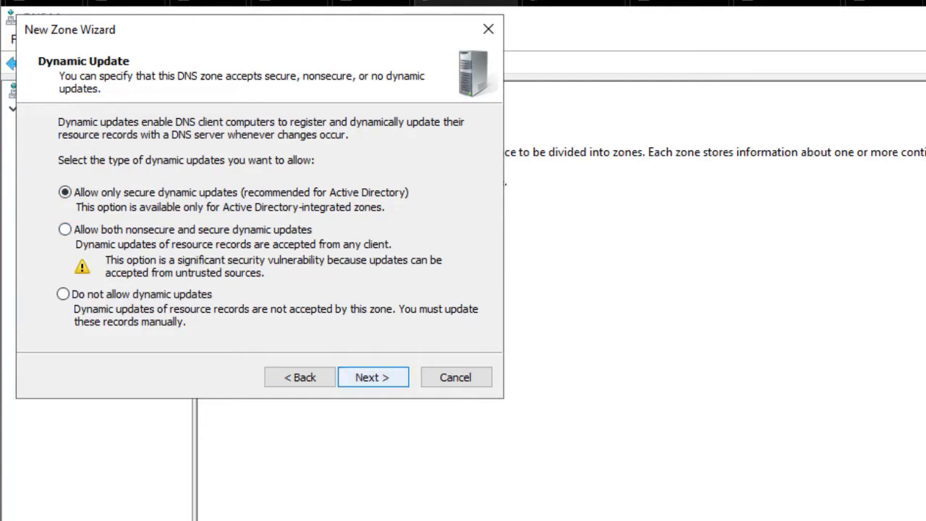
key("Return")
key("Return")
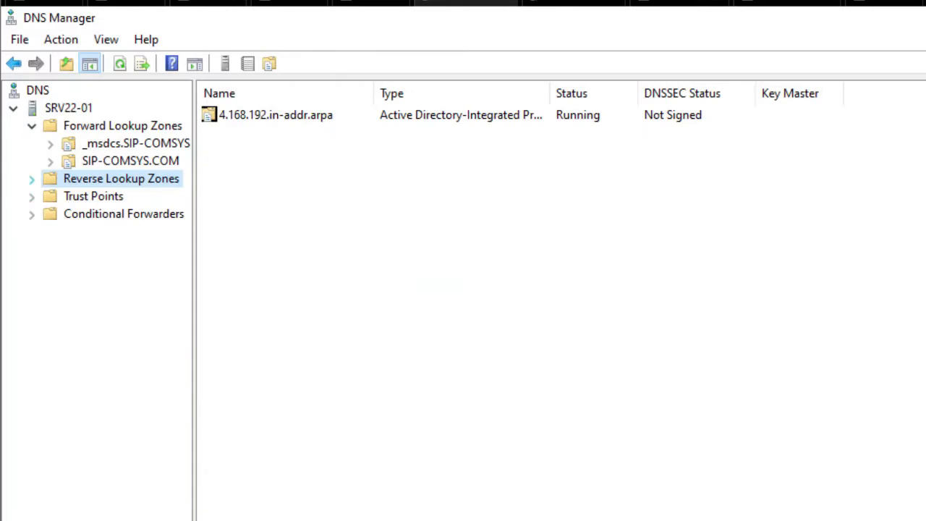
Open the 4.168.192.in-addr.arpa zone and start a new pointer record for 192.168.4.250
left_click(32, 179)
left_click(130, 196)
left_click(434, 286)
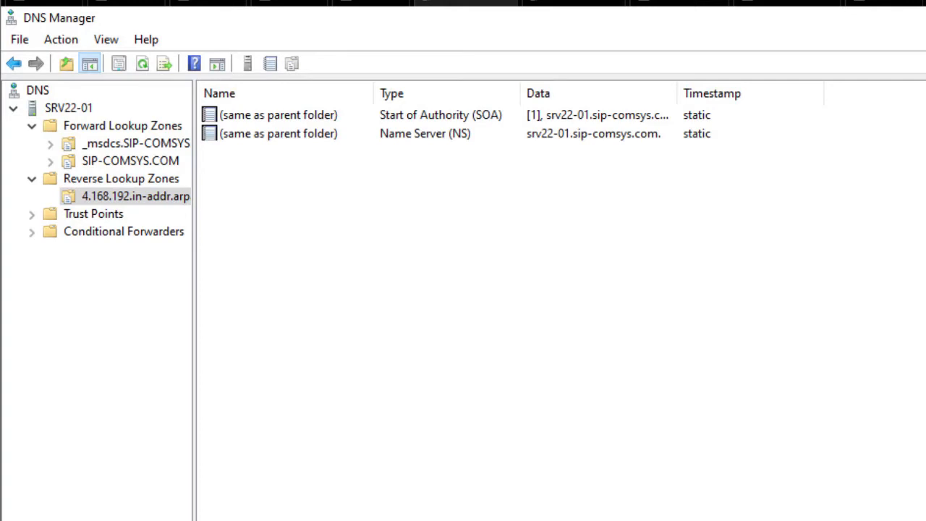
right_click(262, 171)
left_click(289, 227)
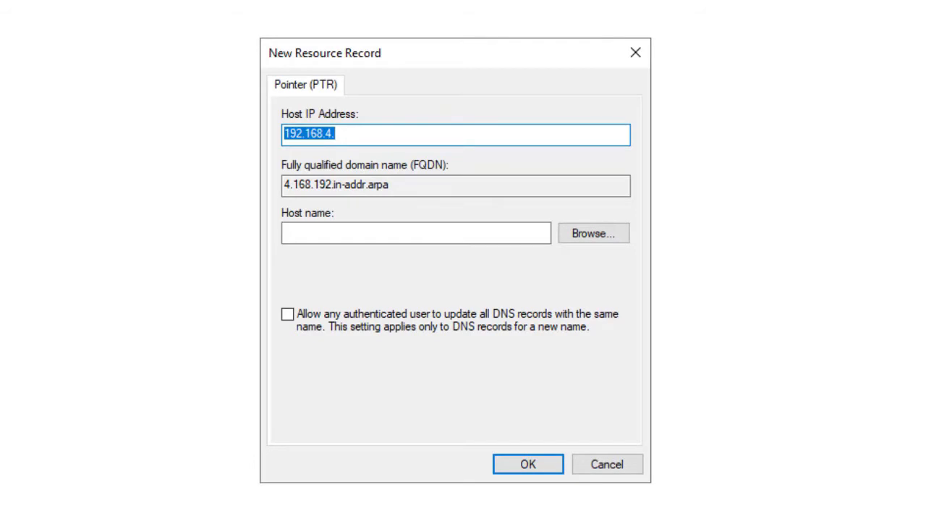
left_click(335, 134)
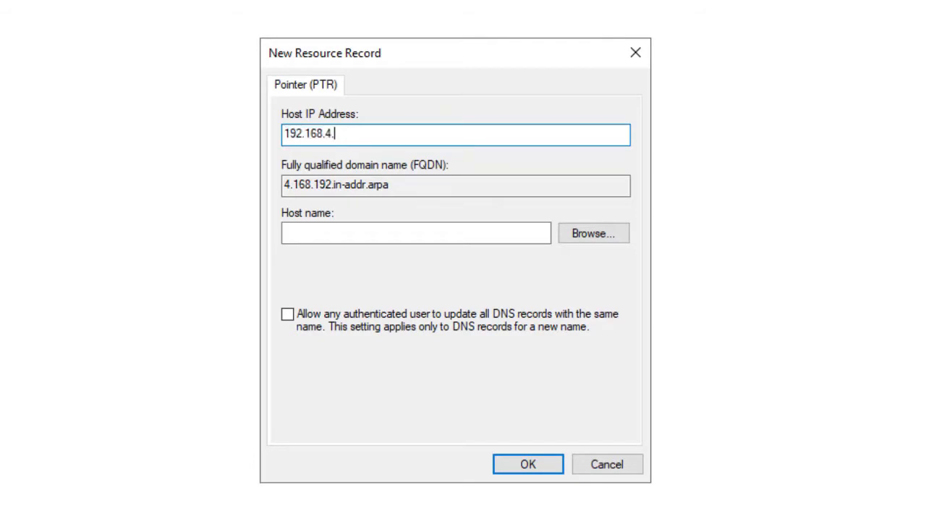
type("250")
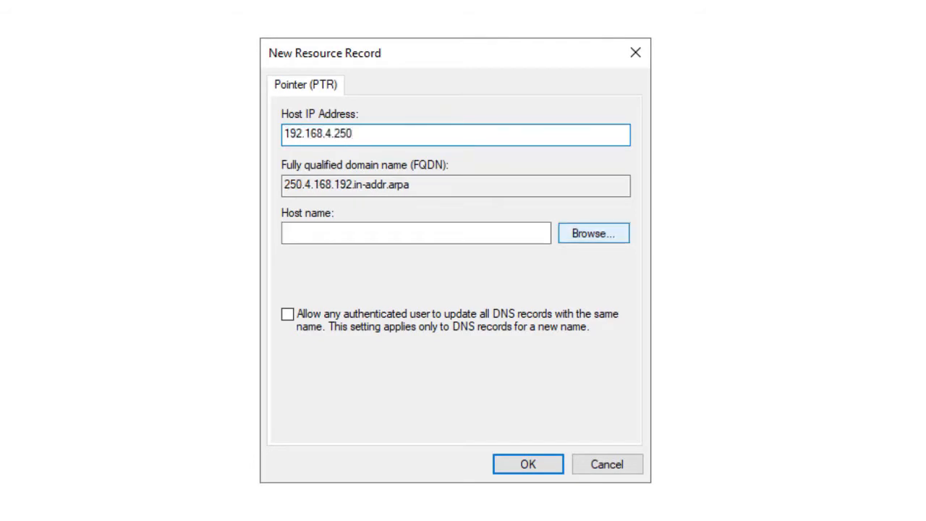
Browse to SRV22-01's SIP-COMSYS.COM zone, pick host srv22-01, and save the pointer record
left_click(593, 232)
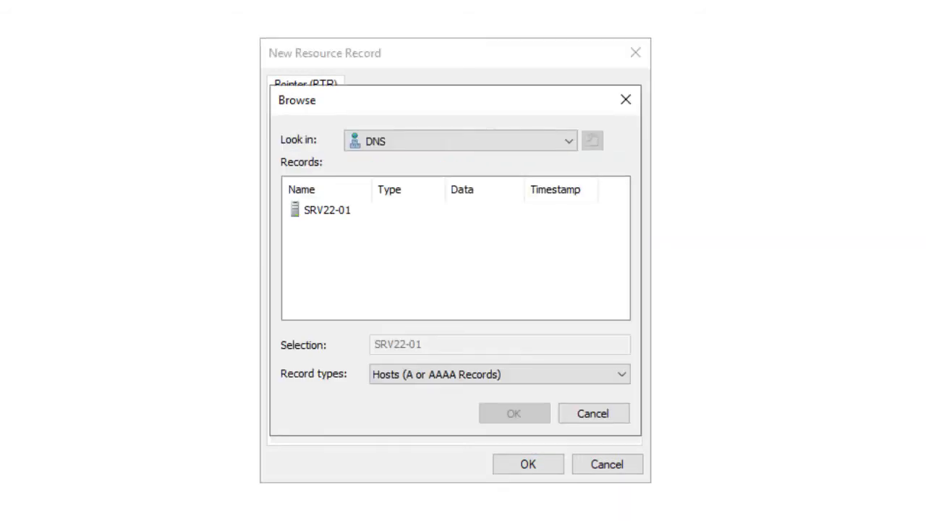
left_click(327, 210)
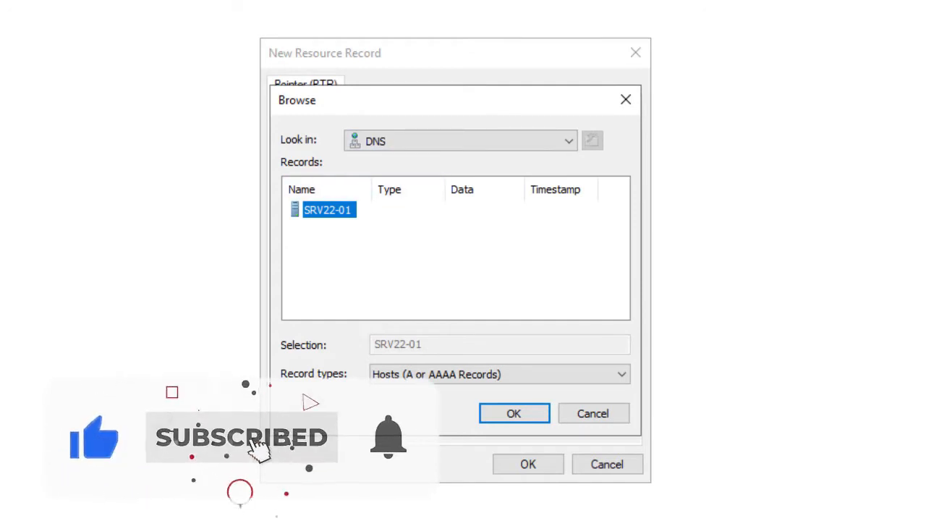
left_click(514, 413)
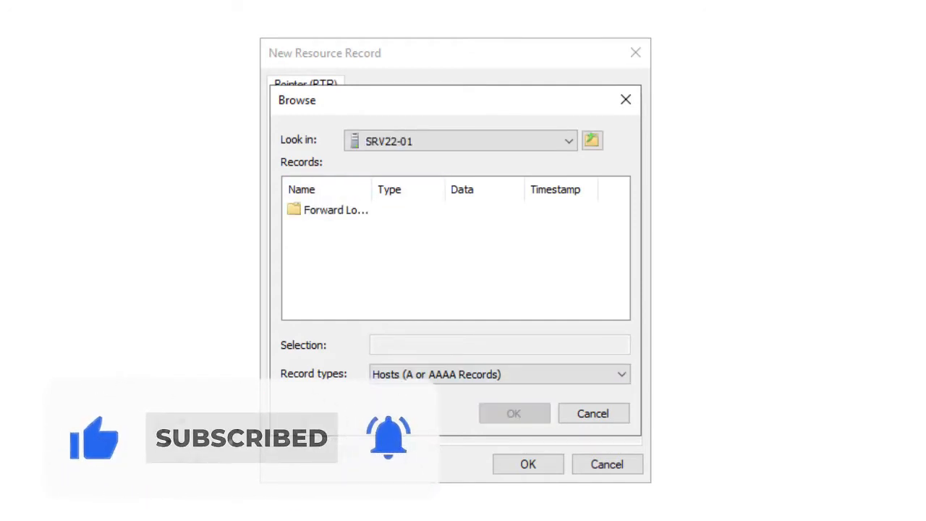
left_click(335, 209)
left_click(514, 413)
left_click(335, 226)
left_click(515, 413)
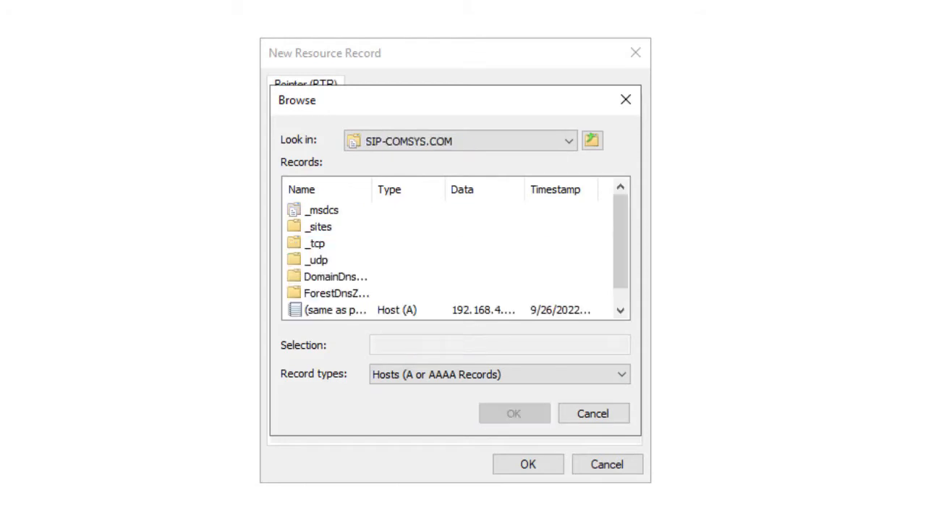
scroll(455, 260, "down", 1)
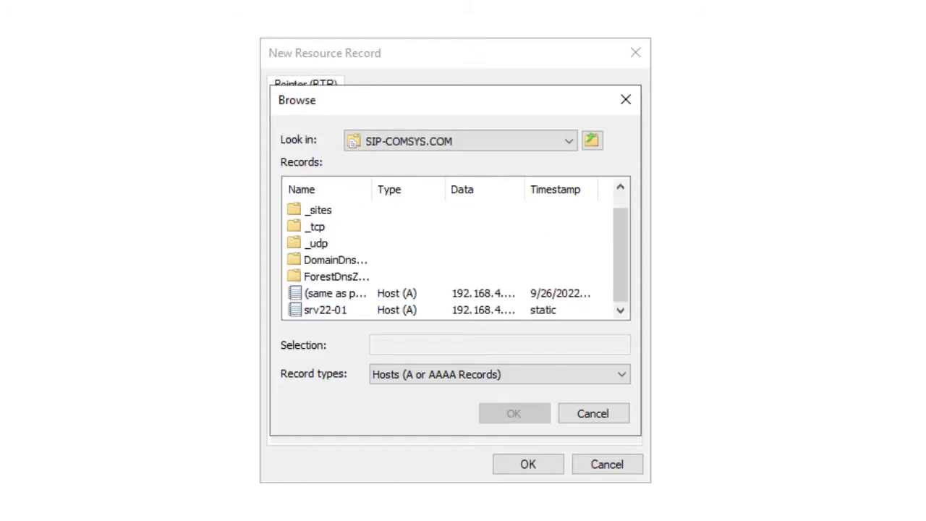
left_click(325, 310)
key("Return")
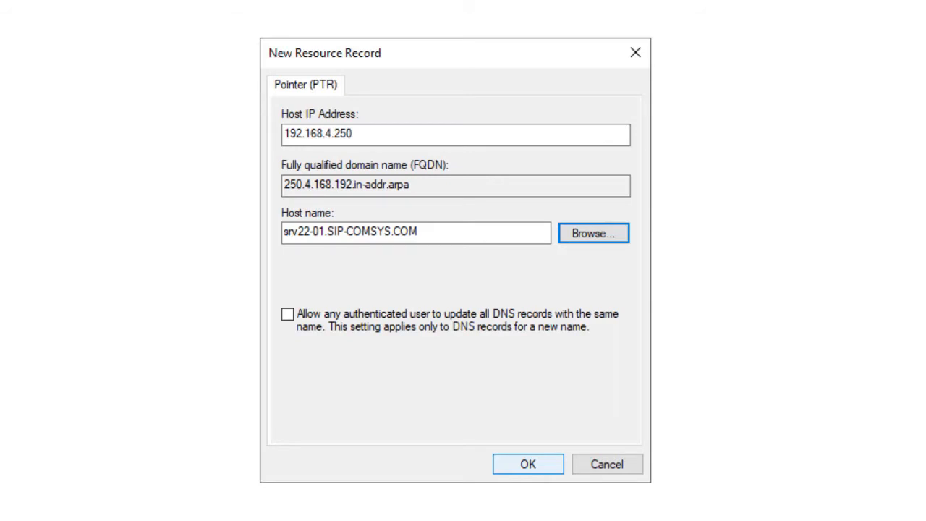
key("Return")
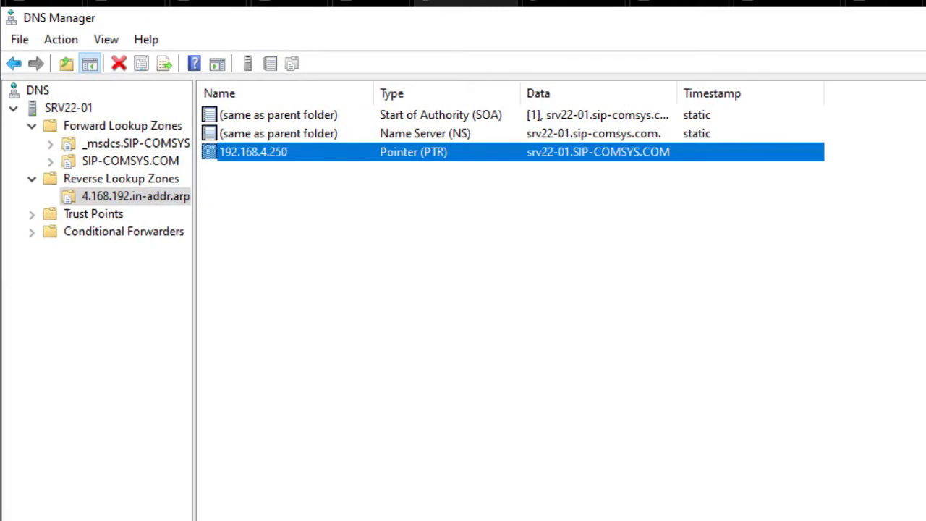
On SRV22-02, launch Server Manager and show its Local Server properties page
left_click(131, 161)
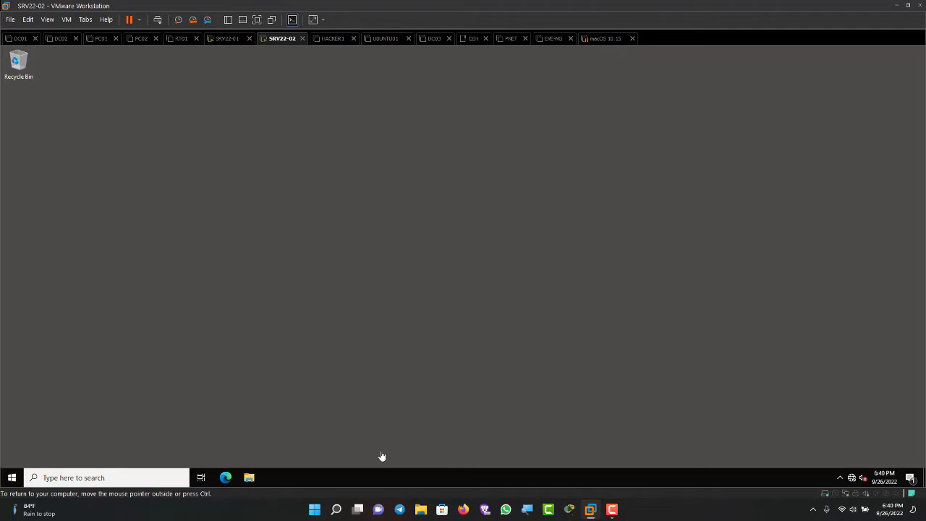
key("super")
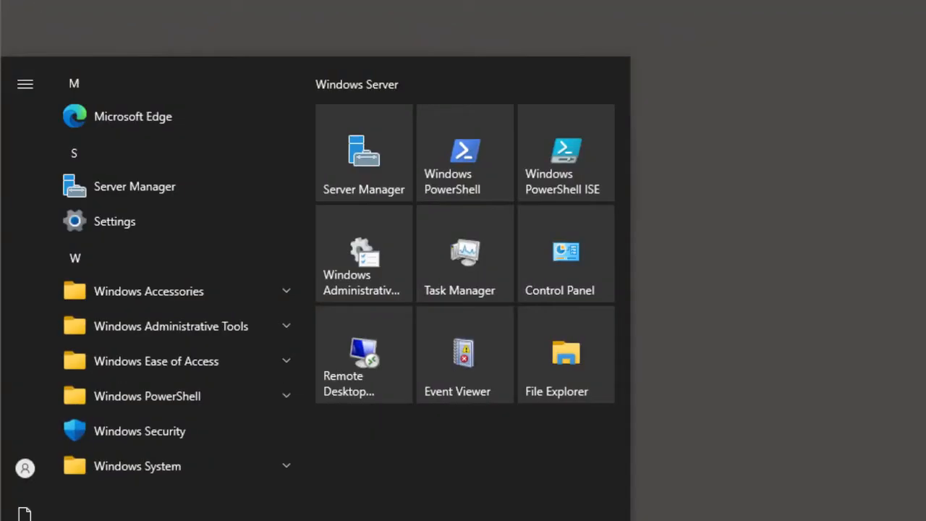
left_click(364, 152)
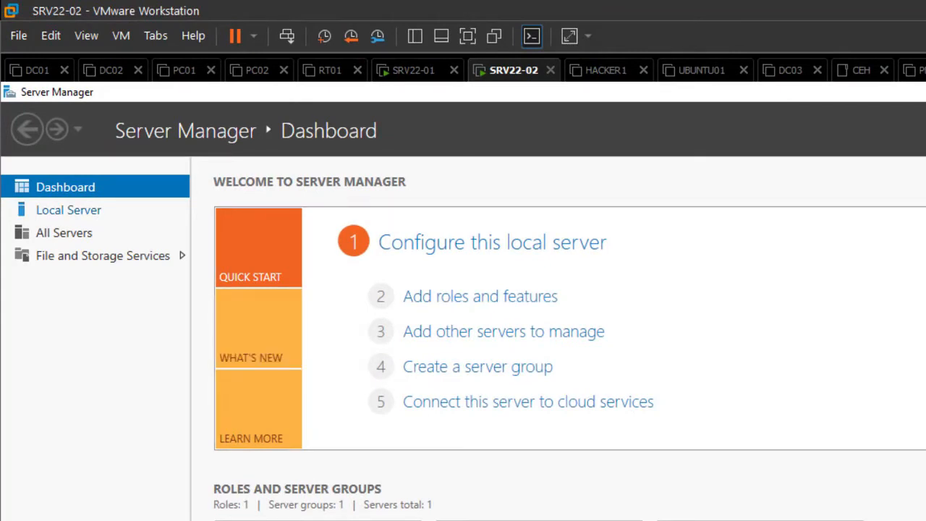
left_click(69, 209)
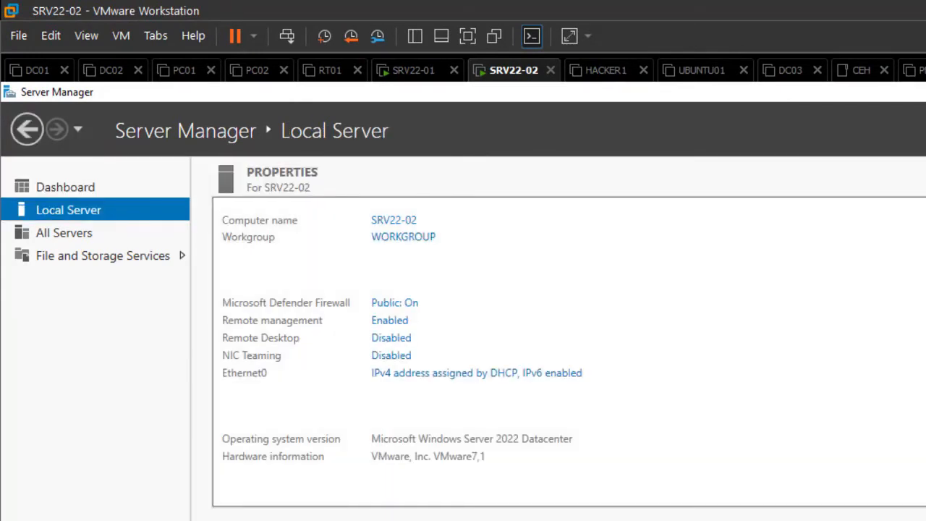
Open the Ethernet0 adapter properties and disable IPv6
left_click(476, 373)
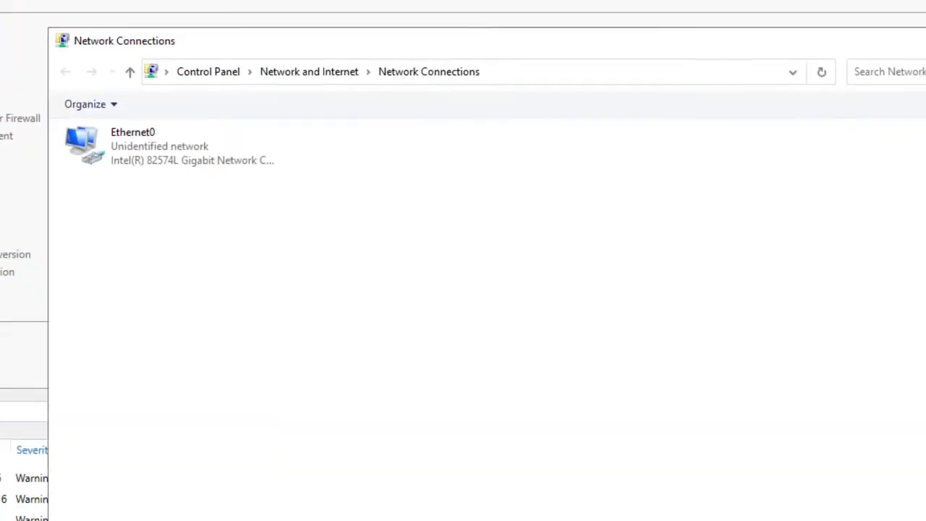
left_click(133, 123)
right_click(144, 133)
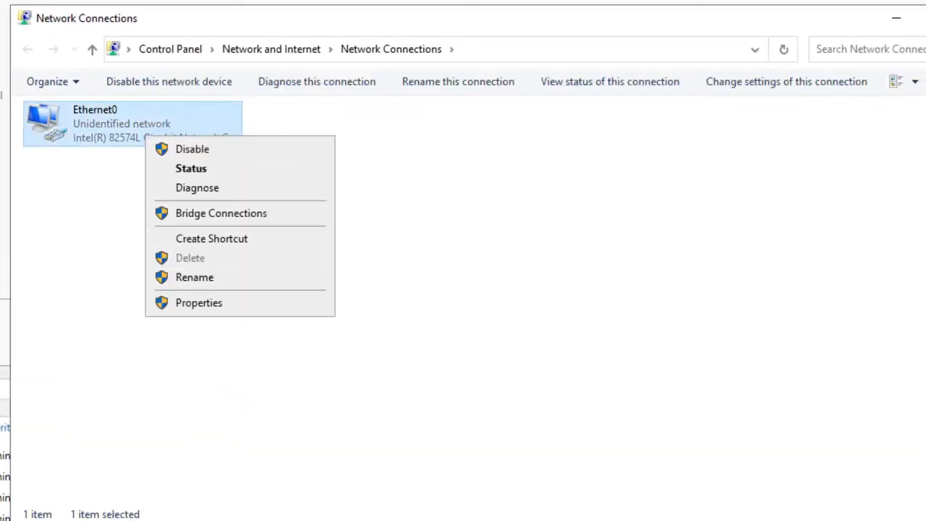
left_click(181, 303)
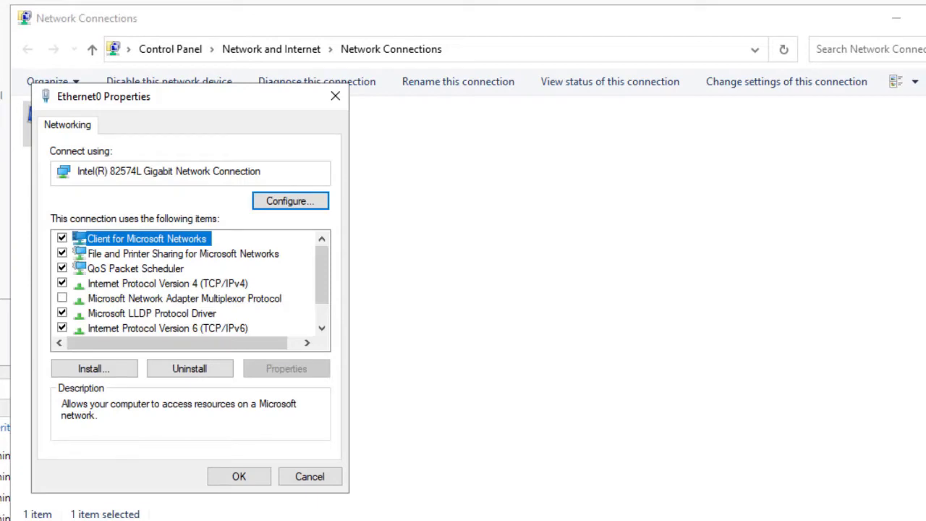
left_click(62, 327)
Set IPv4 to static 192.168.4.251, mask 255.255.255.0, preferred DNS 192.168.4.250, and close
left_click(167, 282)
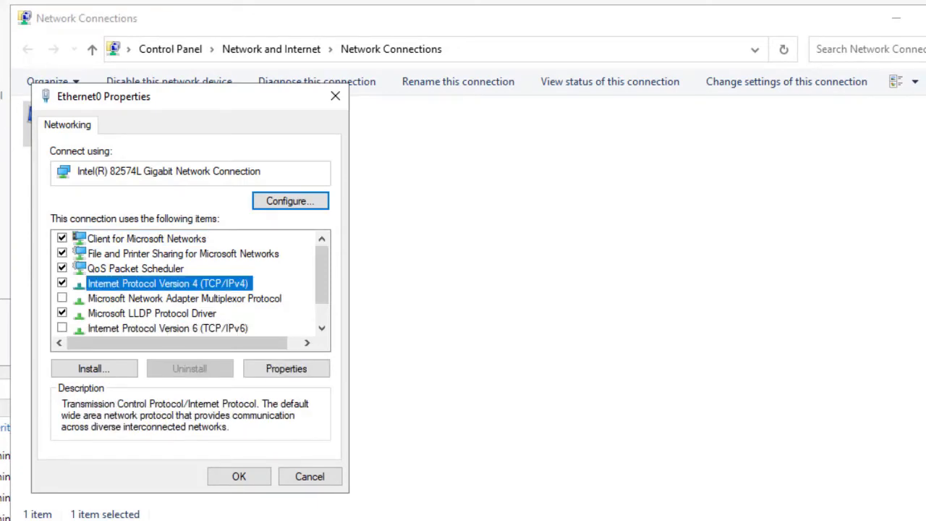
left_click(287, 368)
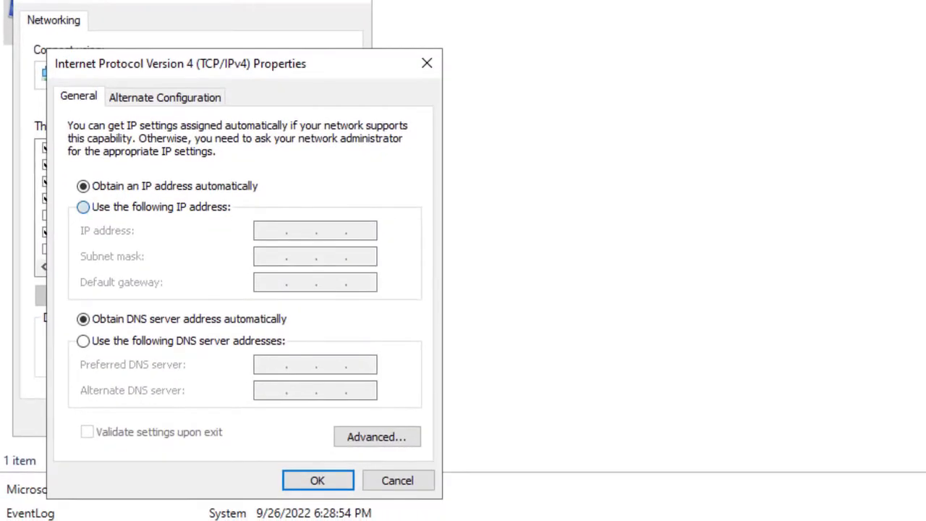
left_click(83, 208)
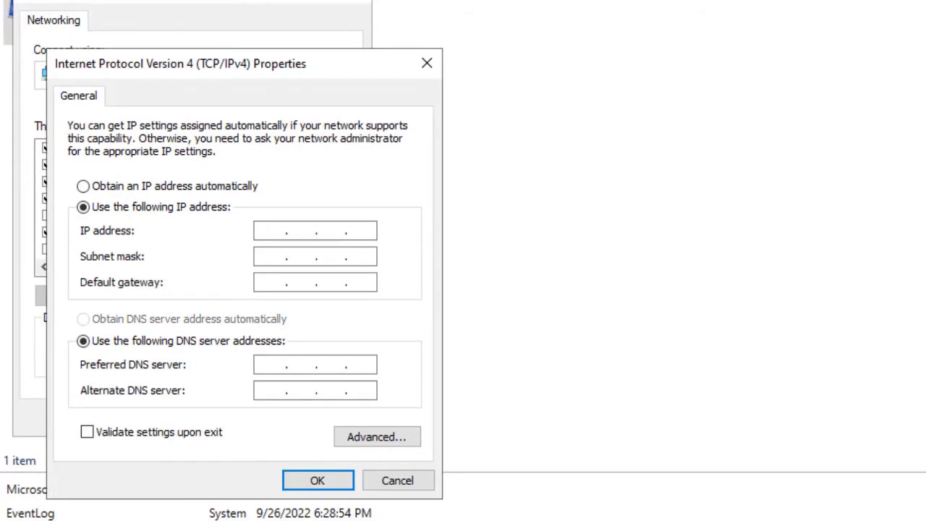
type("192 . 168 . 4 . 251")
key("Tab")
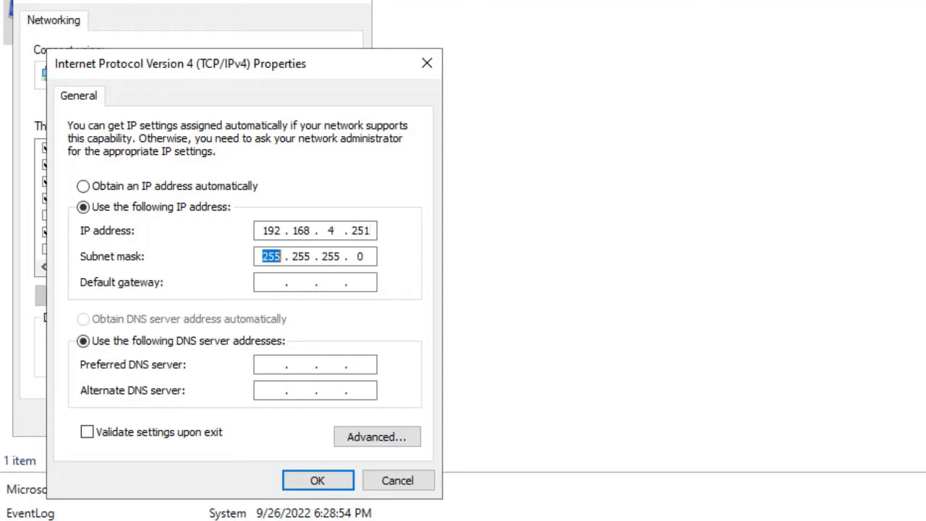
left_click(272, 364)
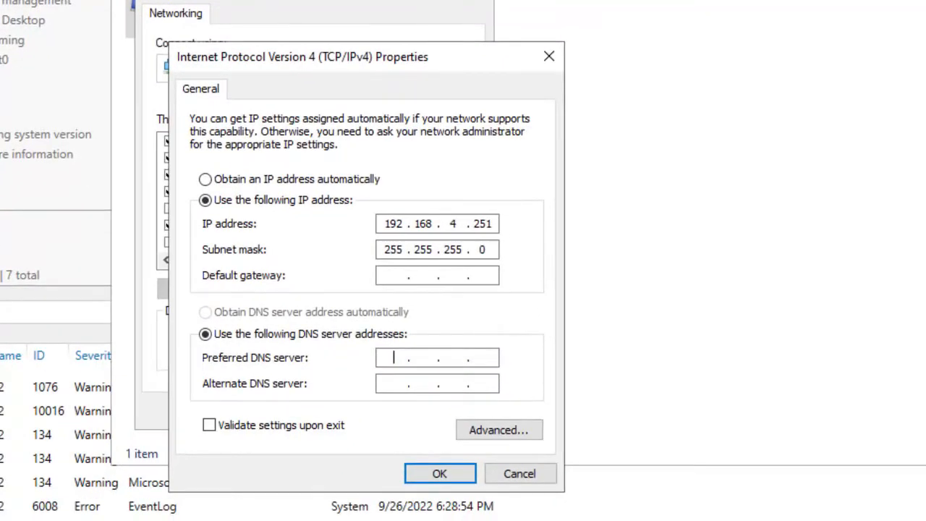
type("192 . 168 . 4 . 250")
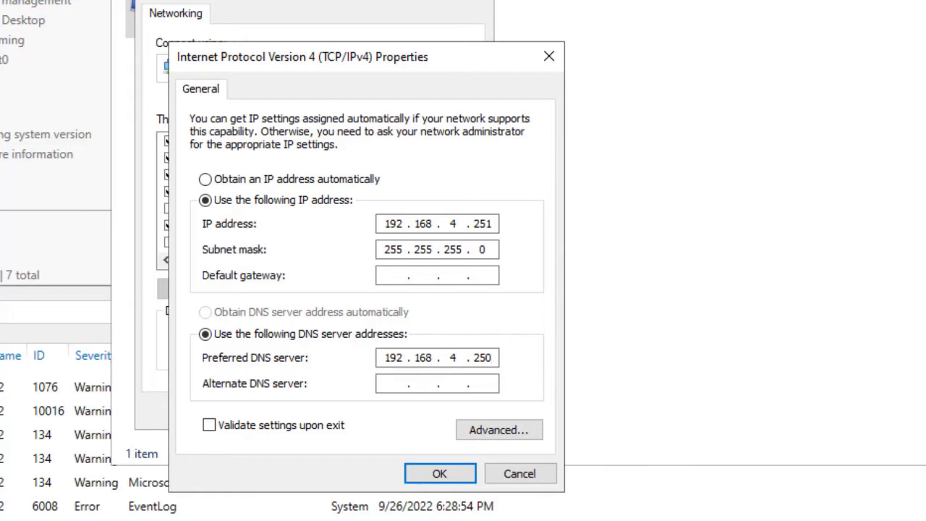
left_click(439, 473)
left_click(370, 411)
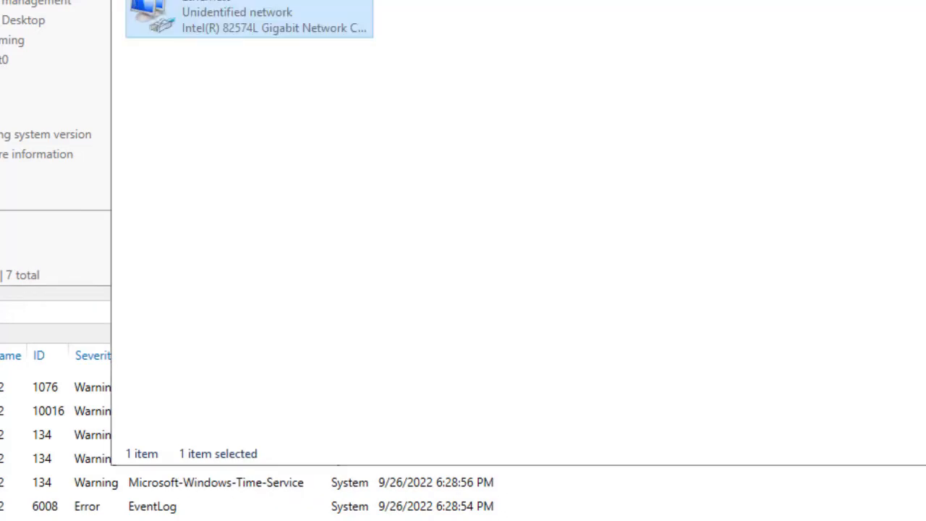
left_click(847, 25)
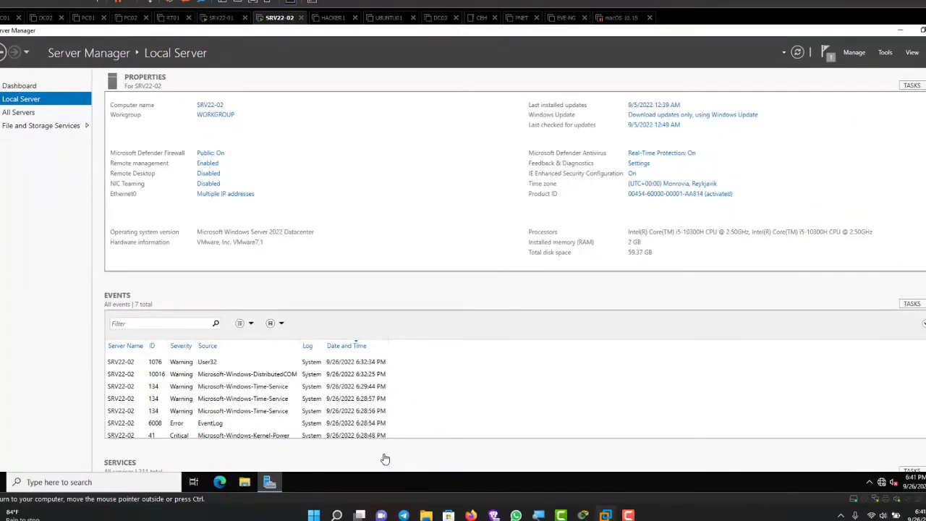
Reopen Ethernet0's IPv4 properties to verify the 192.168.4.251 static settings, then close everything
left_click(225, 194)
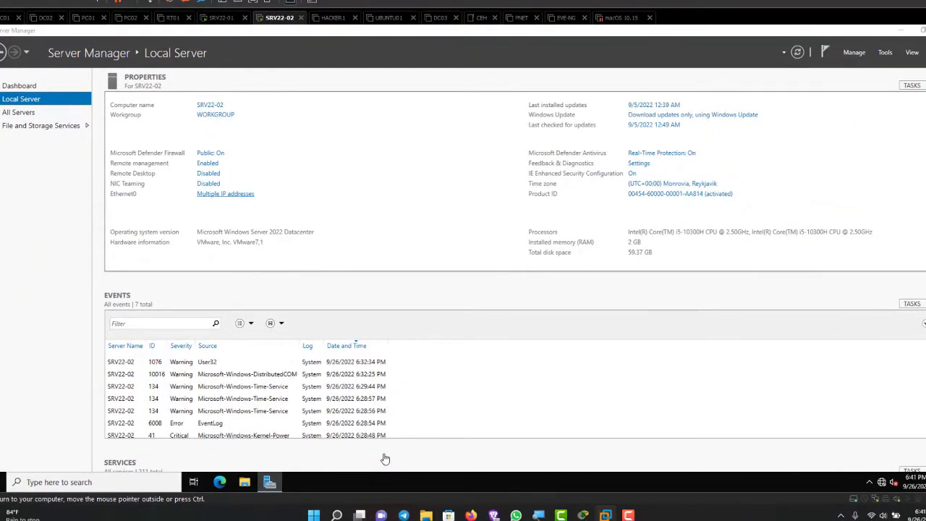
right_click(271, 170)
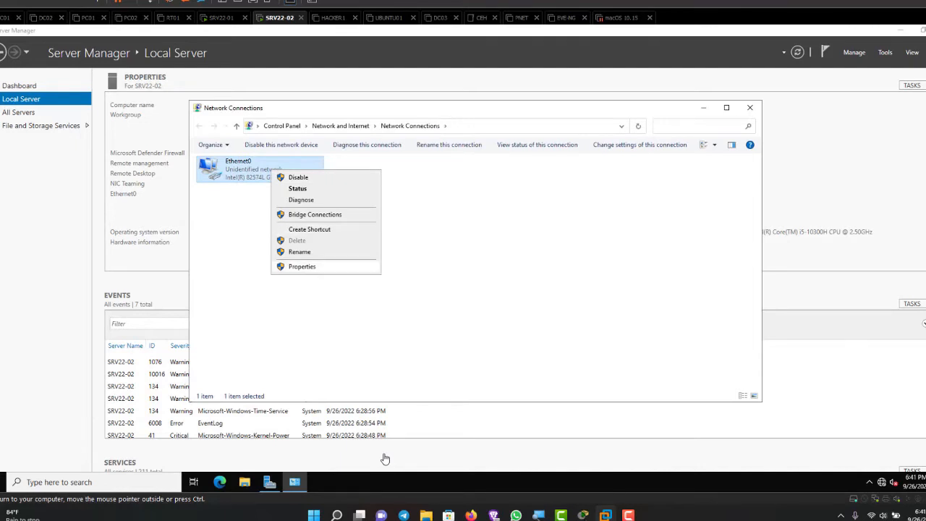
left_click(302, 266)
left_click(279, 261)
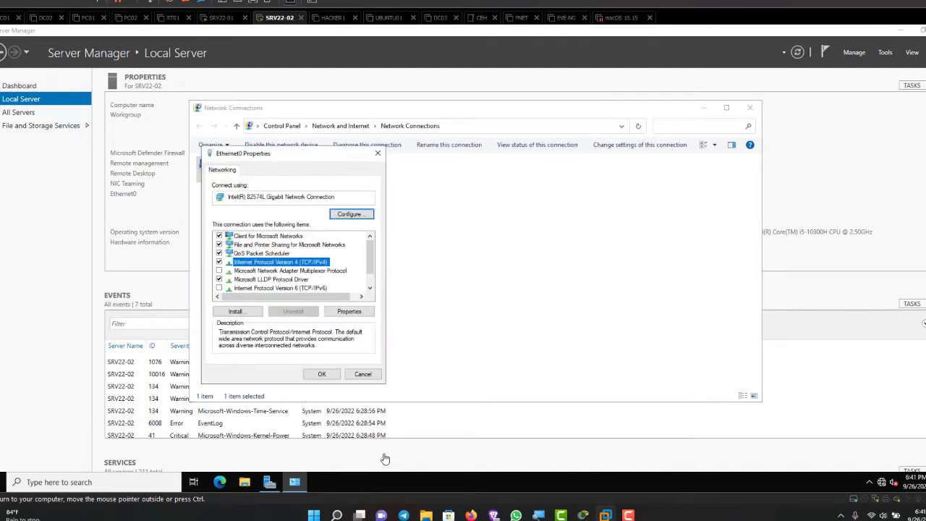
left_click(349, 311)
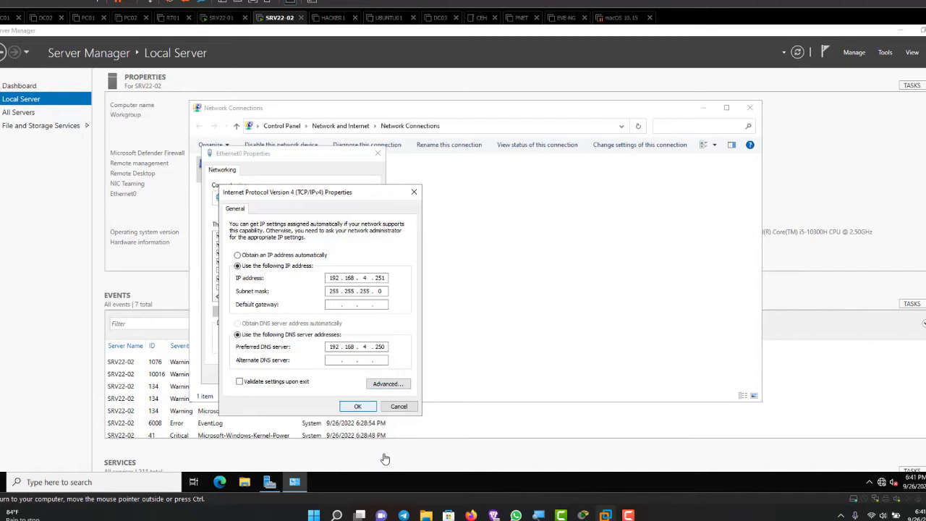
left_click(357, 405)
left_click(321, 374)
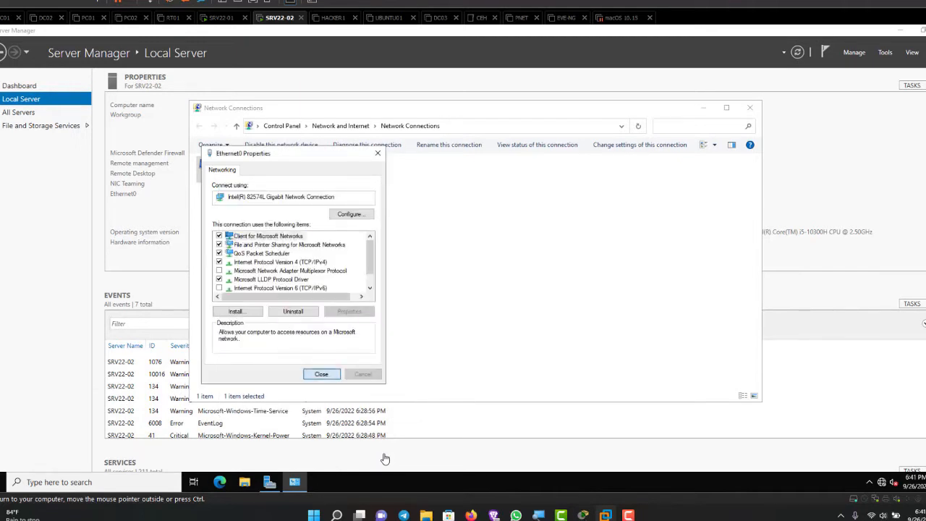
left_click(750, 108)
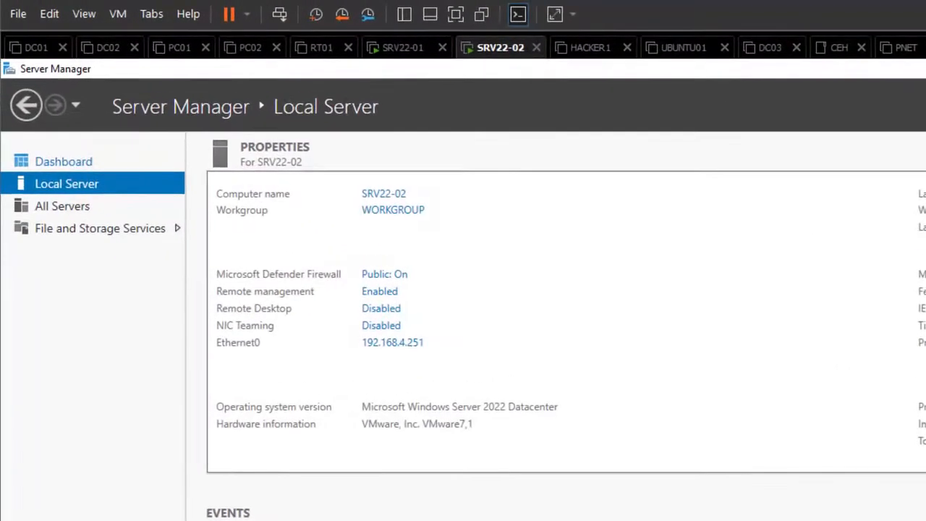
left_click(39, 118)
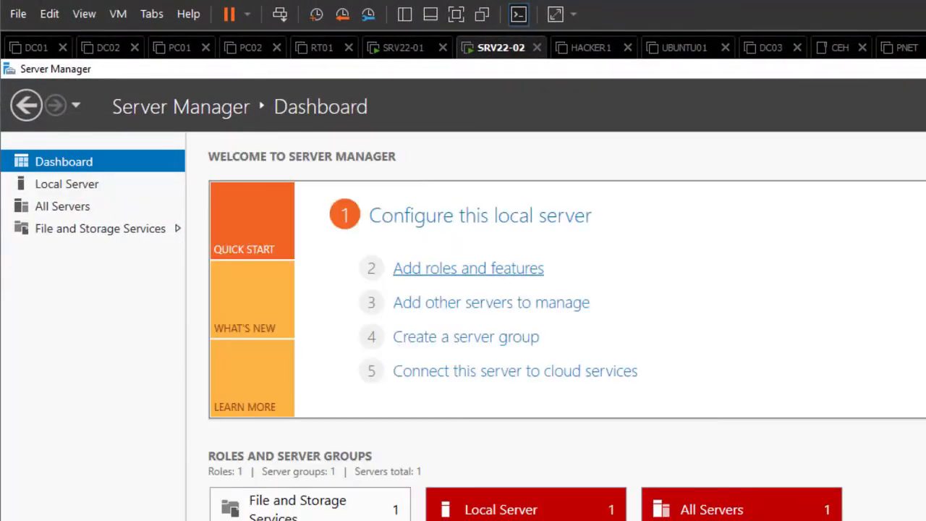
left_click(468, 268)
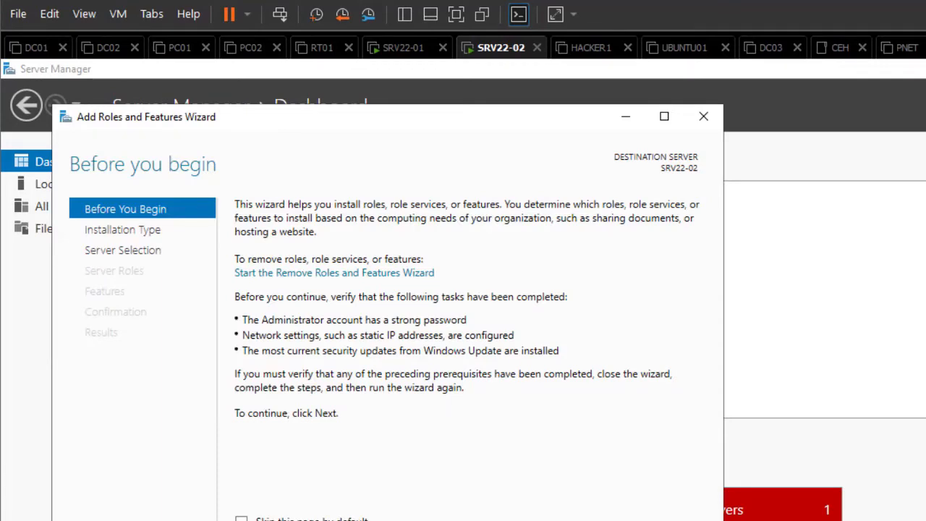
key("alt+n")
key("alt+n")
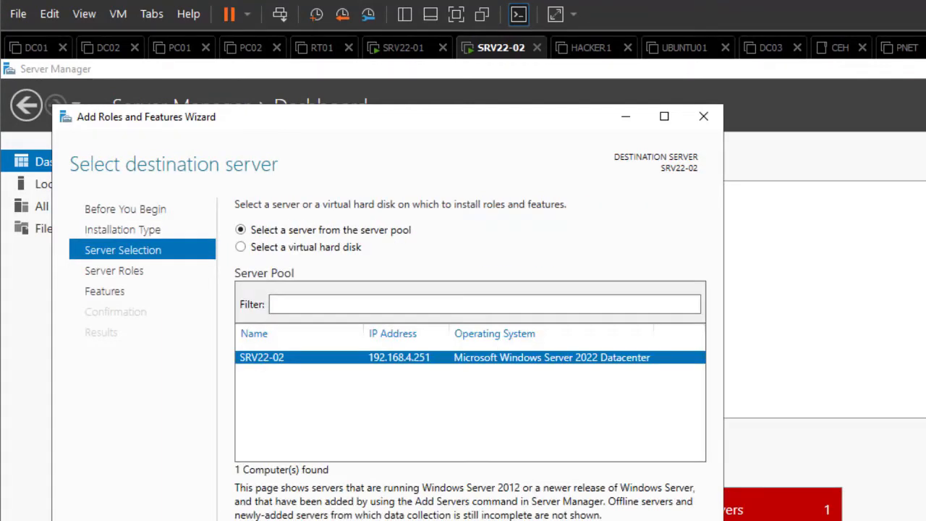
key("alt+n")
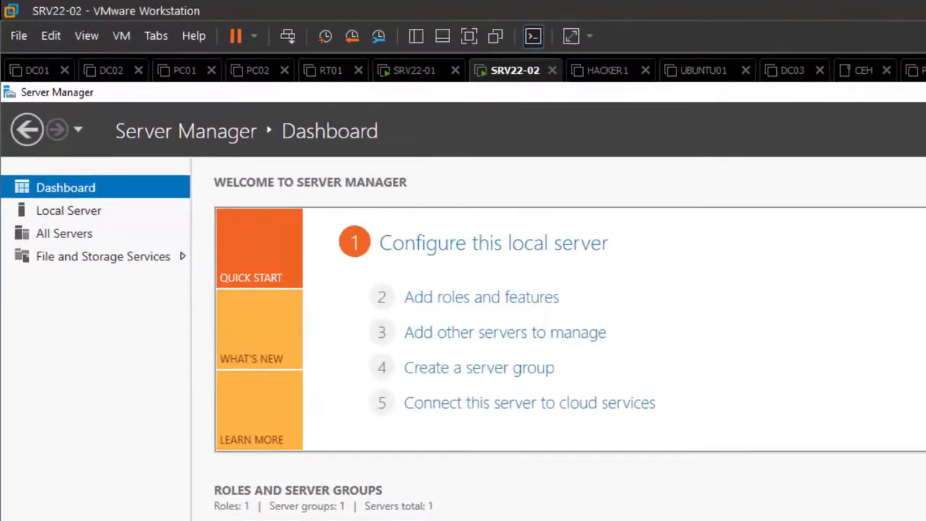
left_click(69, 211)
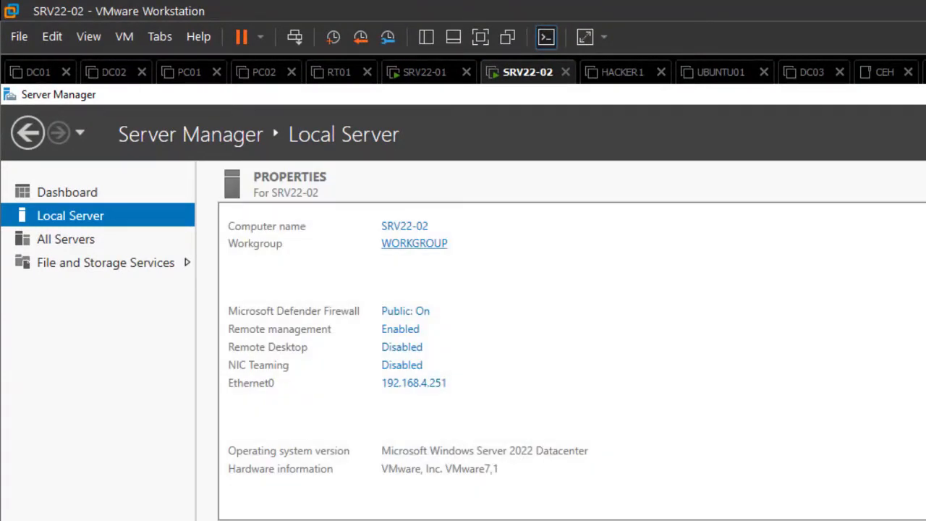
In computer name settings, choose Domain membership and submit the domain sip-comsys
left_click(414, 243)
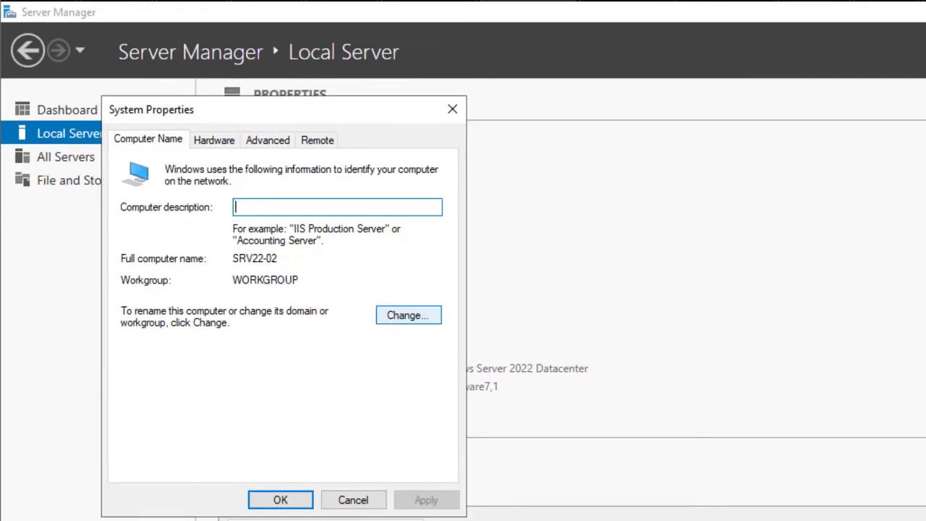
left_click(409, 397)
left_click(139, 352)
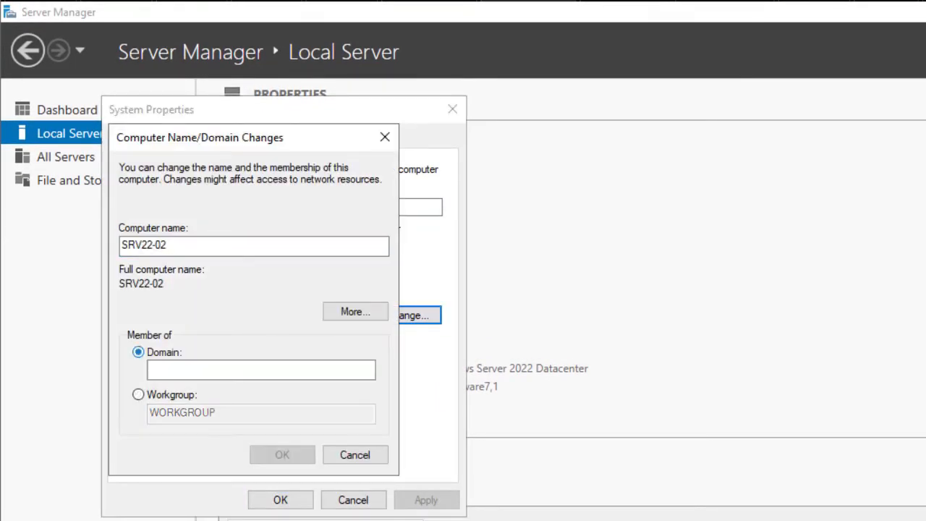
left_click(181, 369)
type("s")
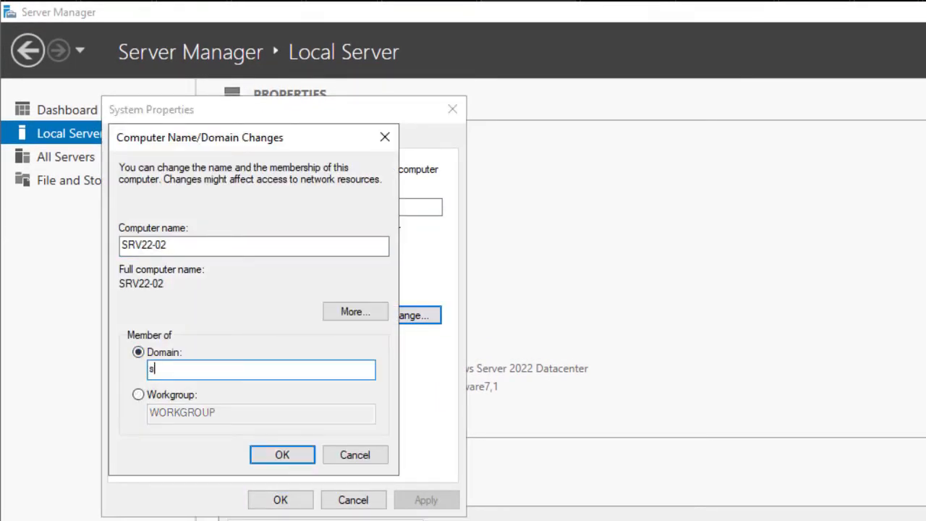
type("ip-comsys")
key("Return")
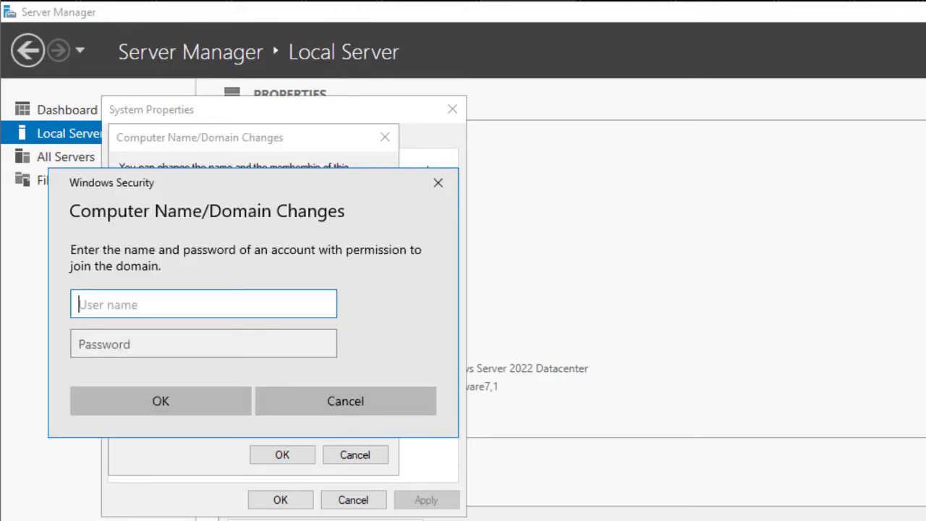
Enter the domain admin account name and password, then acknowledge the welcome and restart notices
type("admin1")
key("Tab")
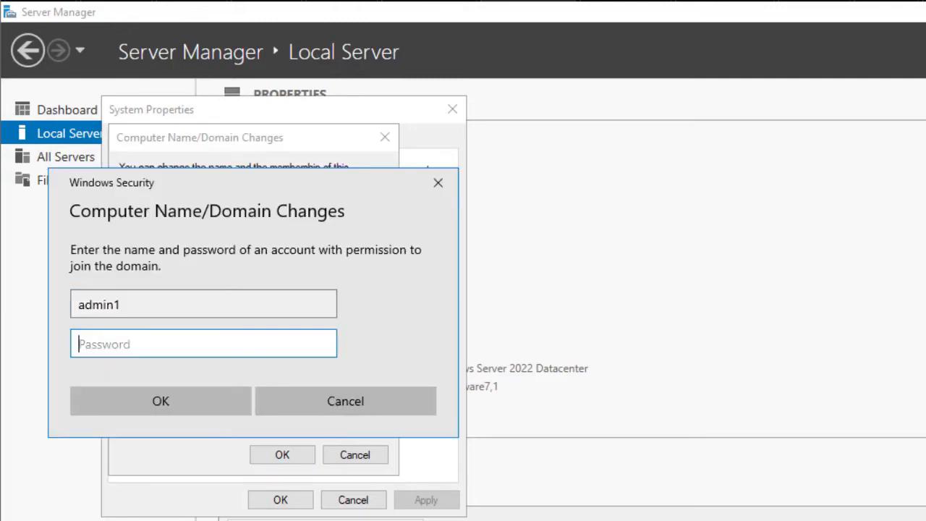
type("•••••••")
key("Return")
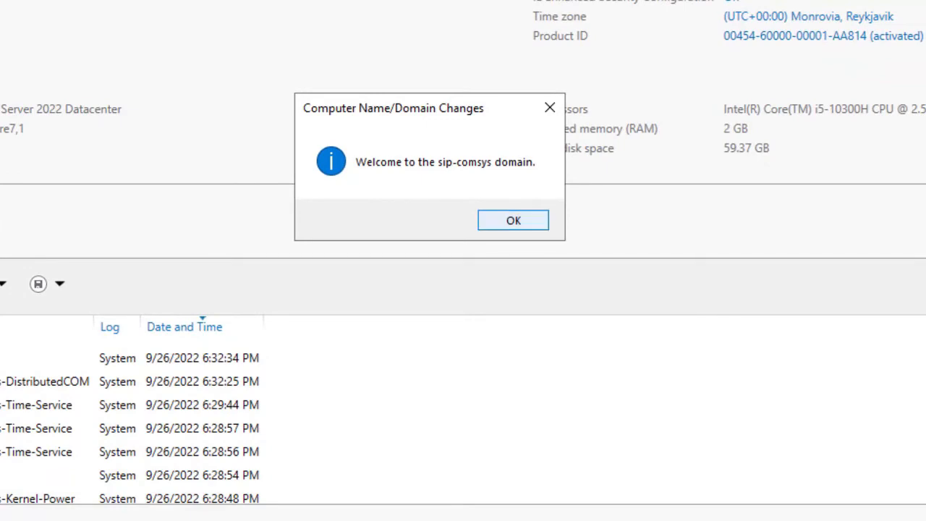
left_click(513, 220)
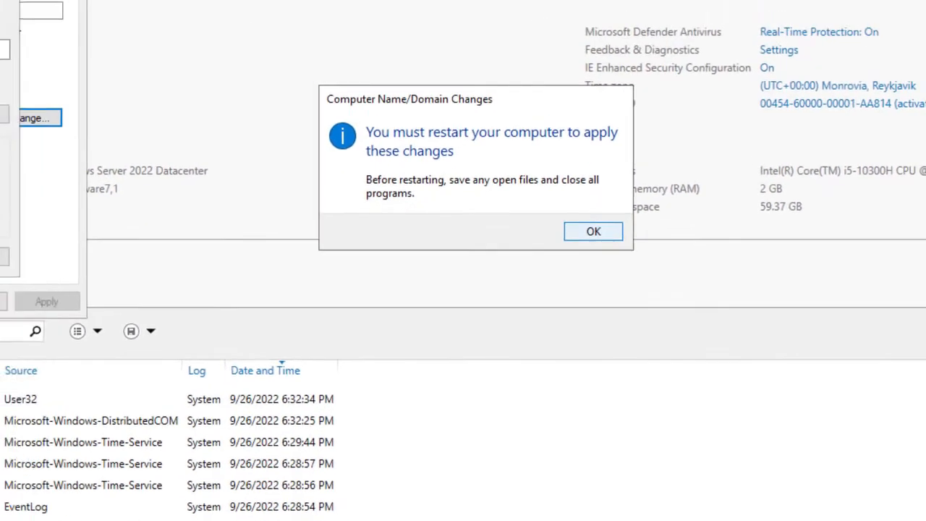
left_click(542, 174)
left_click(194, 430)
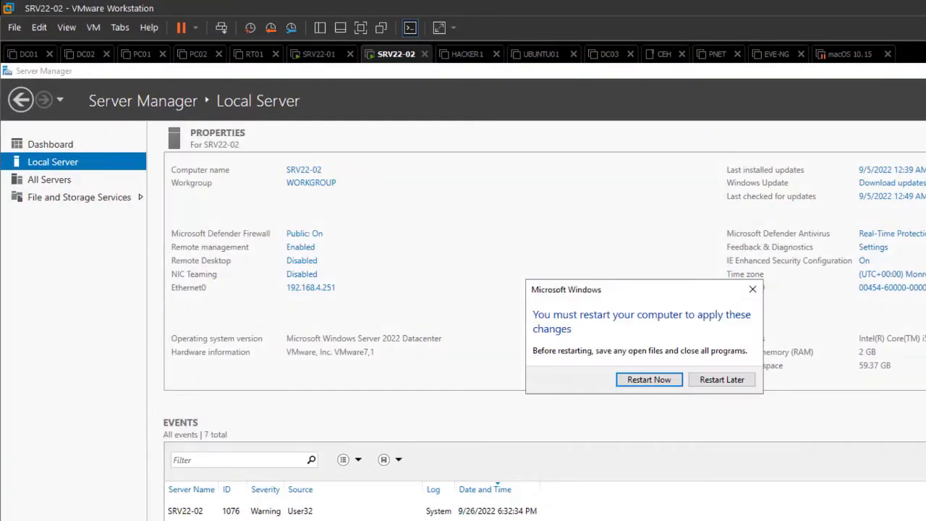
Restart SRV22-02 and sign in as another user with a SIP-COMSYS domain account and its password
key("Return")
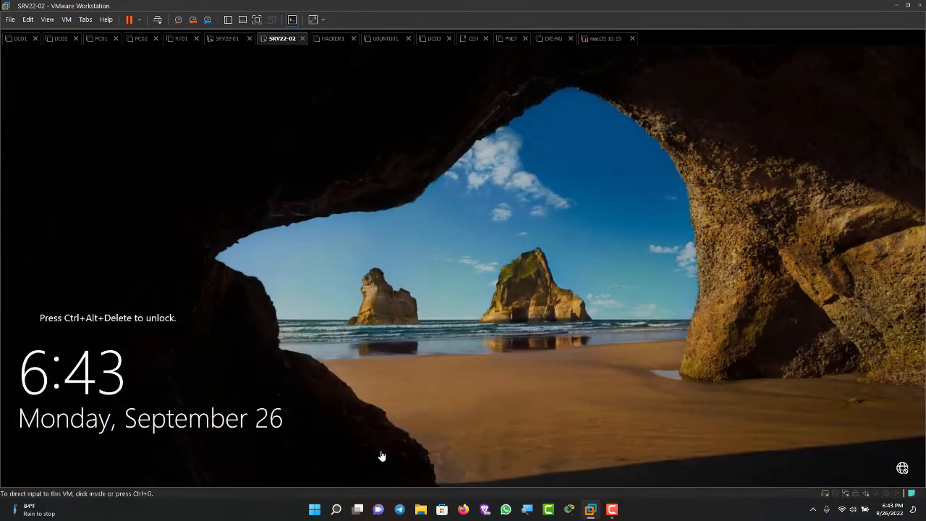
key("ctrl+alt+Insert")
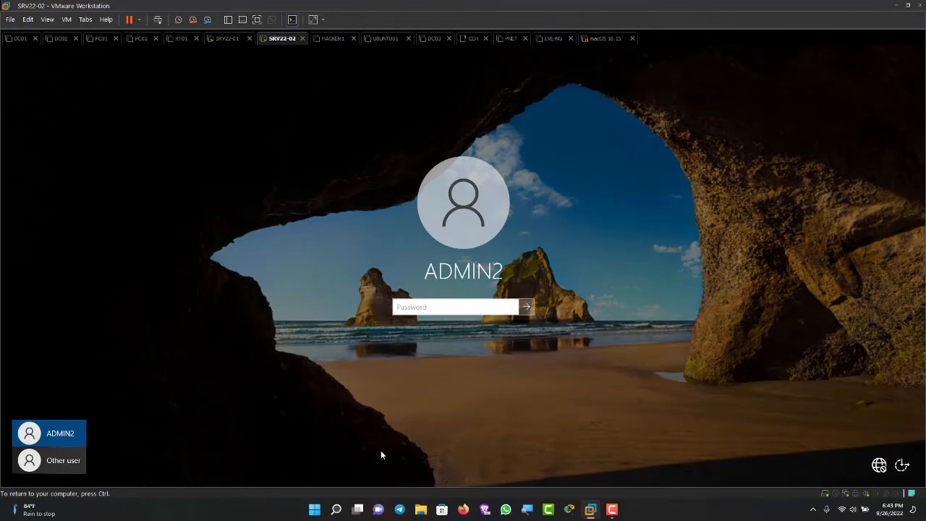
left_click(49, 460)
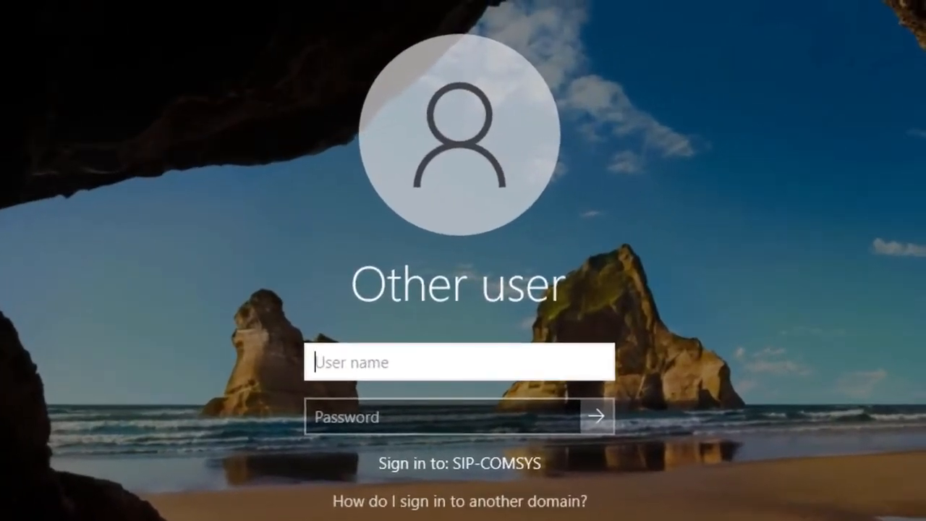
type("admin1")
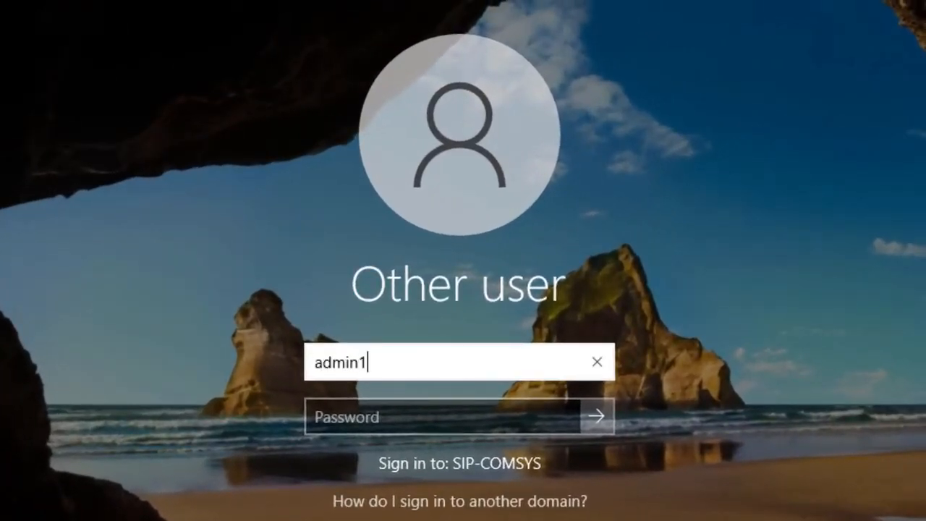
key("Tab")
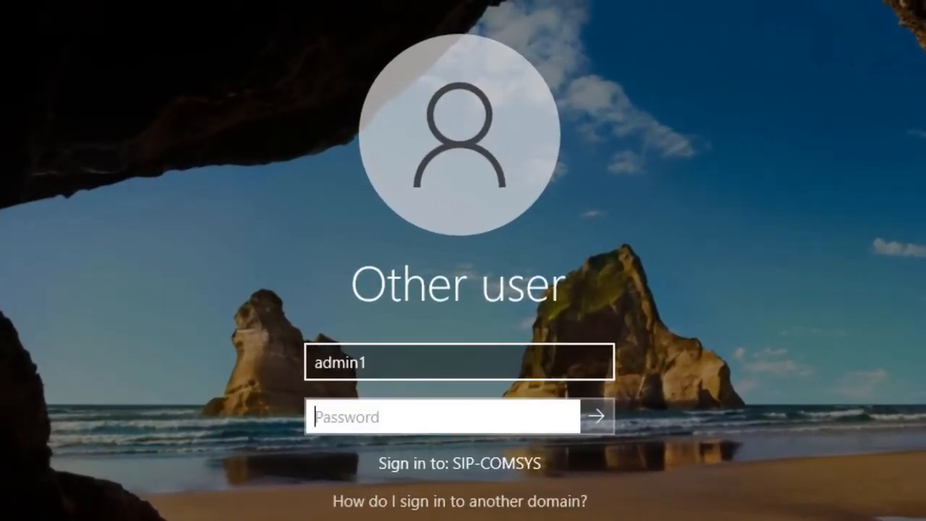
type("••••••")
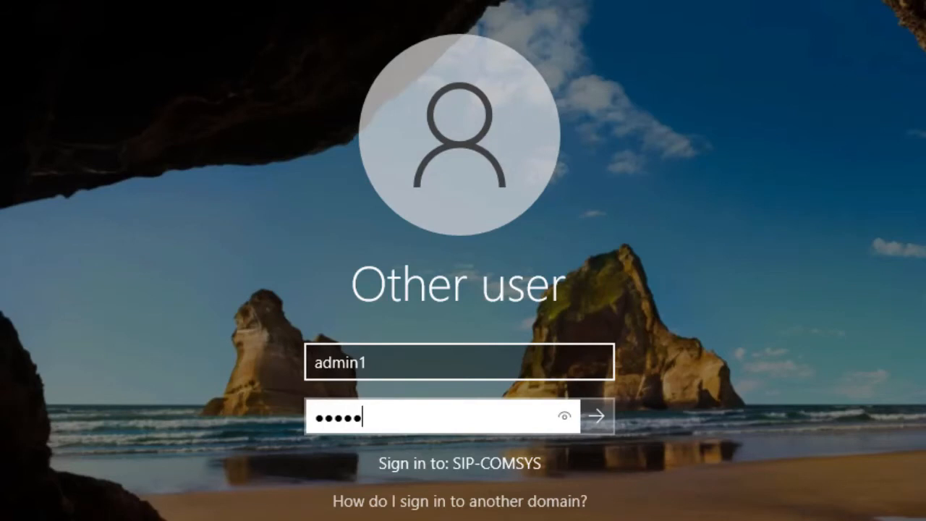
type("•")
key("Return")
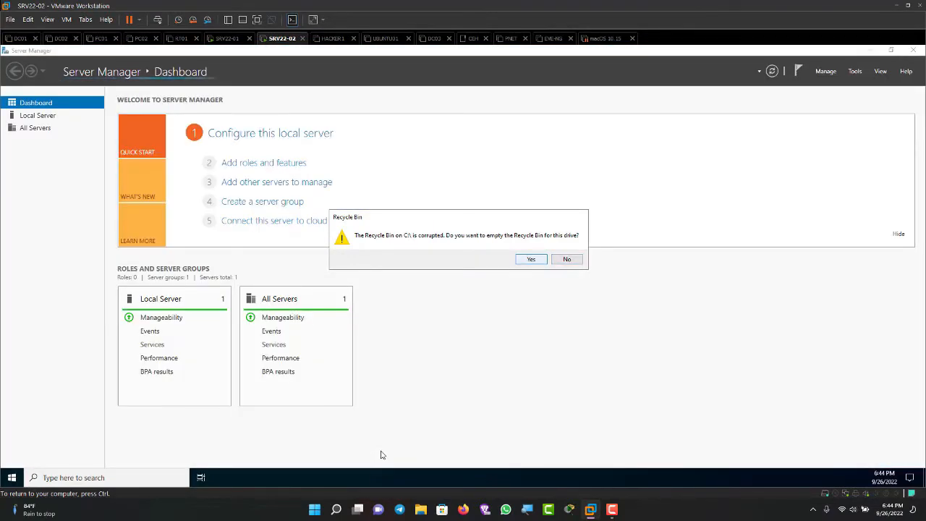
Accept emptying the Recycle Bin, then refresh SIP-COMSYS.COM to find SRV22-02's new host record
left_click(531, 259)
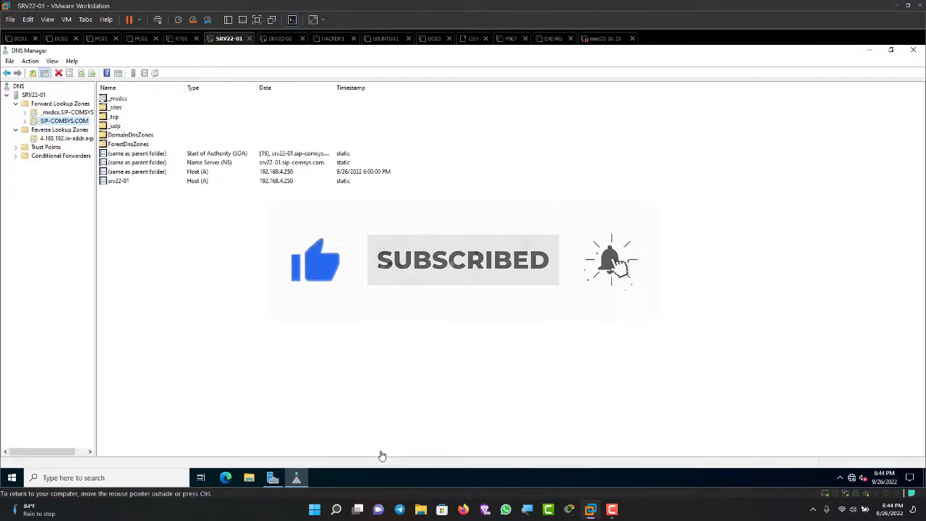
key("F5")
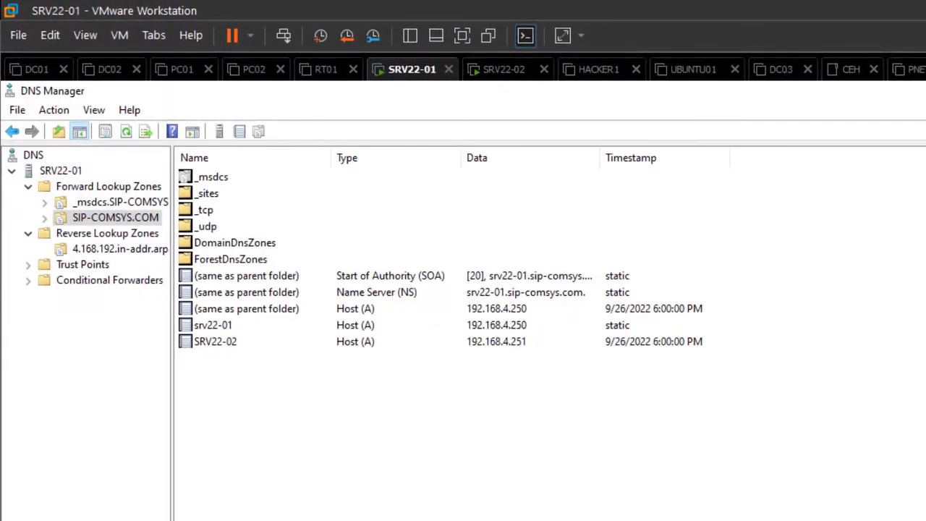
left_click(215, 341)
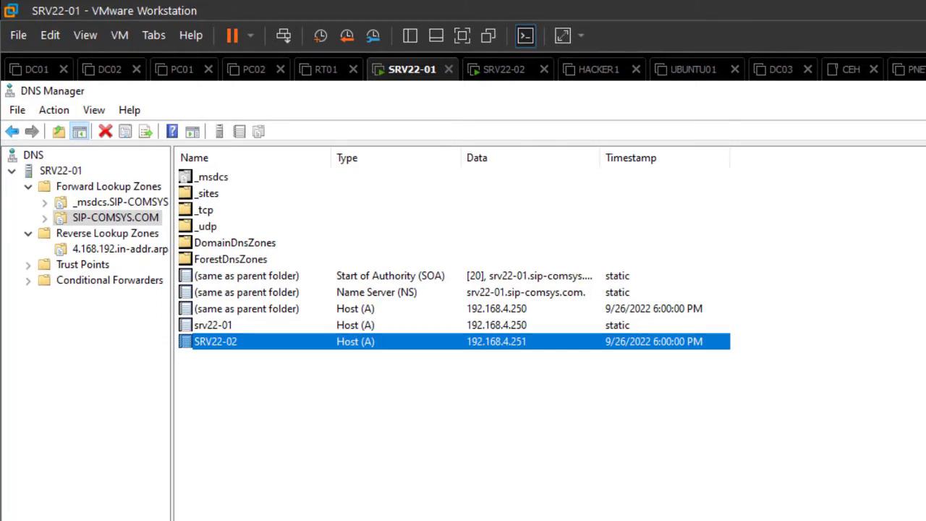
Refresh the reverse zone to verify the 192.168.4.251 pointer record, then return to SRV22-02
left_click(120, 249)
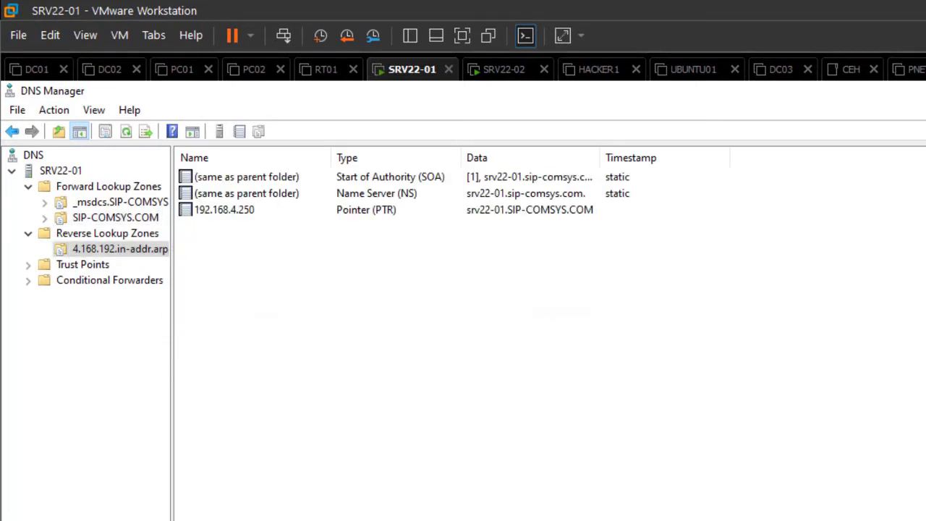
left_click(126, 131)
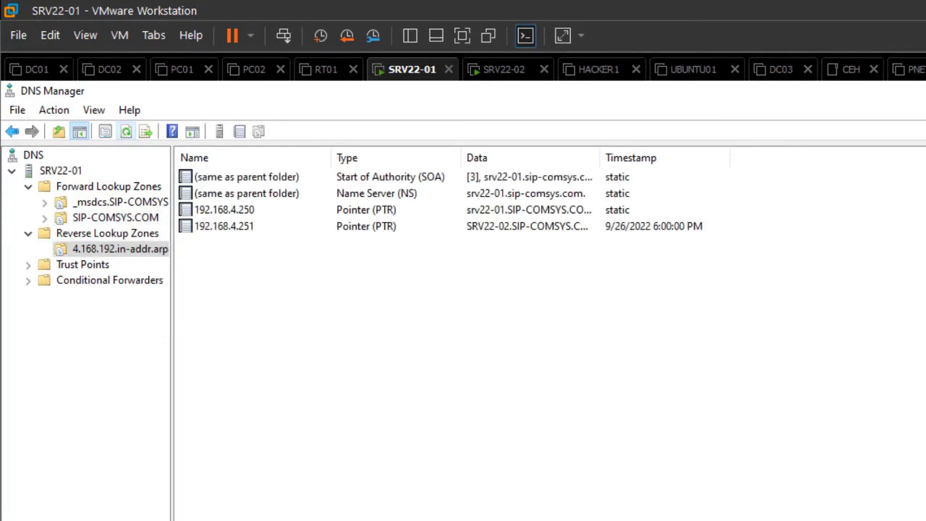
left_click(224, 227)
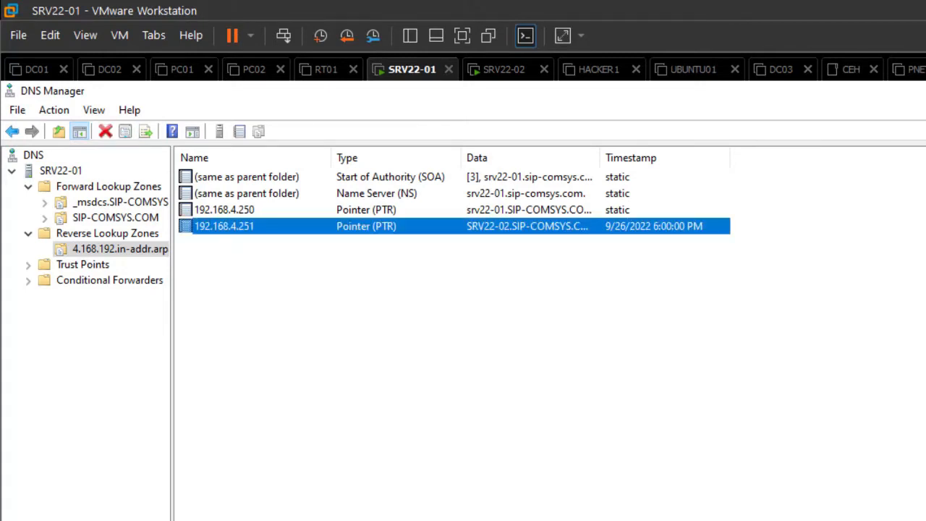
left_click(224, 209)
left_click(290, 275)
left_click(224, 226)
left_click(225, 210)
left_click(224, 226)
left_click(347, 289)
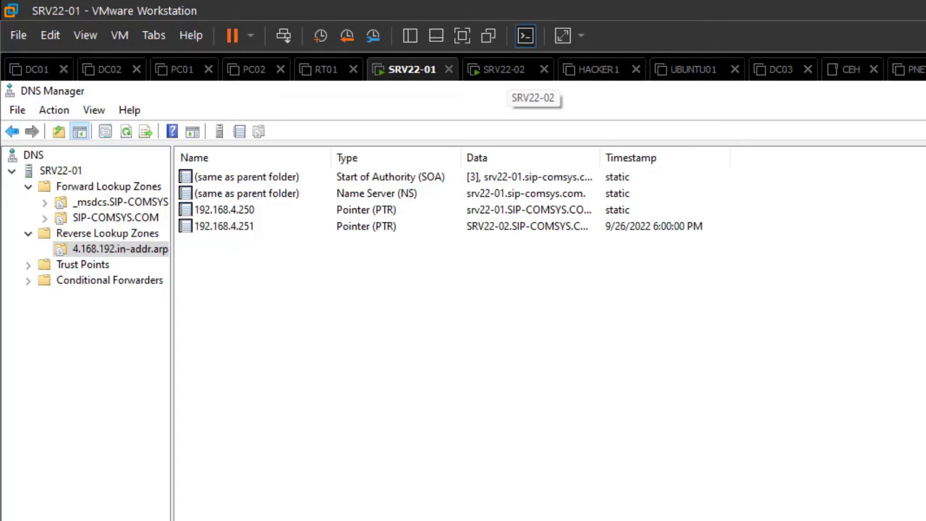
left_click(504, 69)
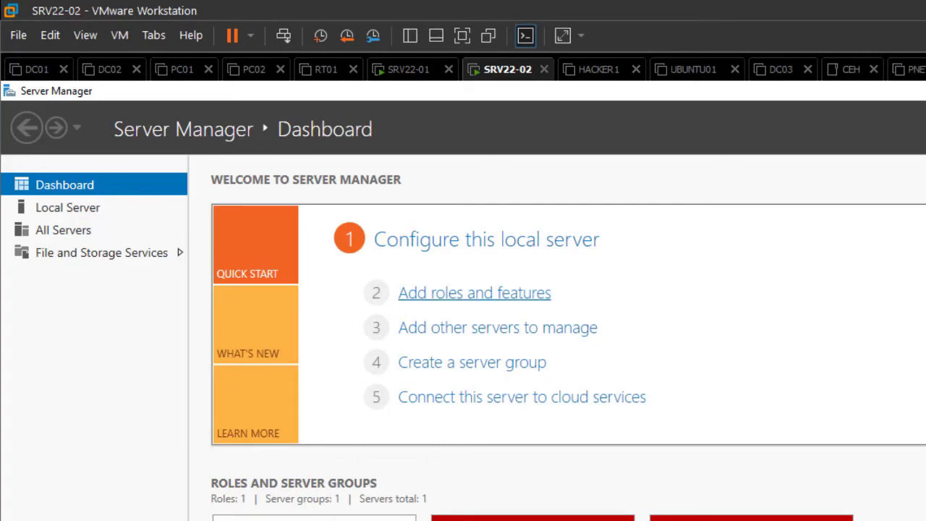
Run the Add Roles wizard for SRV22-02 and select DNS Server with its DNS Server Tools
left_click(474, 292)
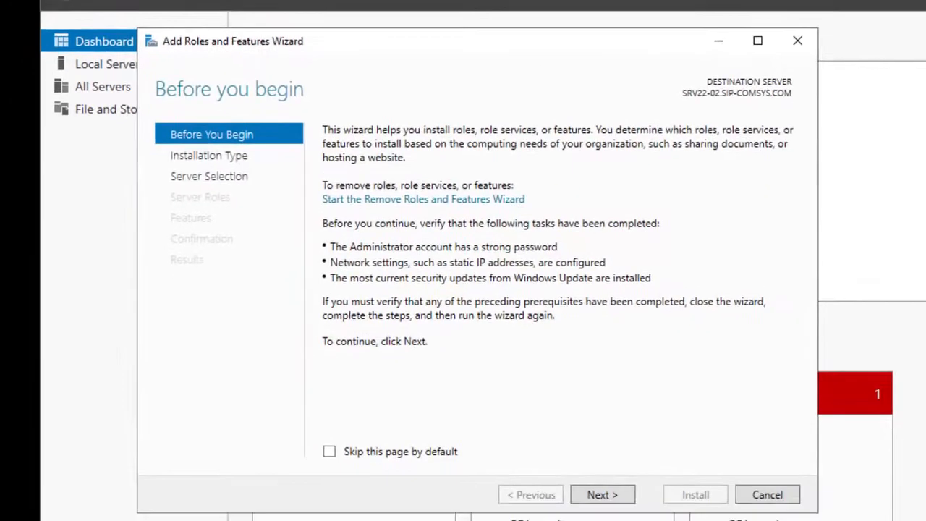
left_click(605, 486)
left_click(604, 486)
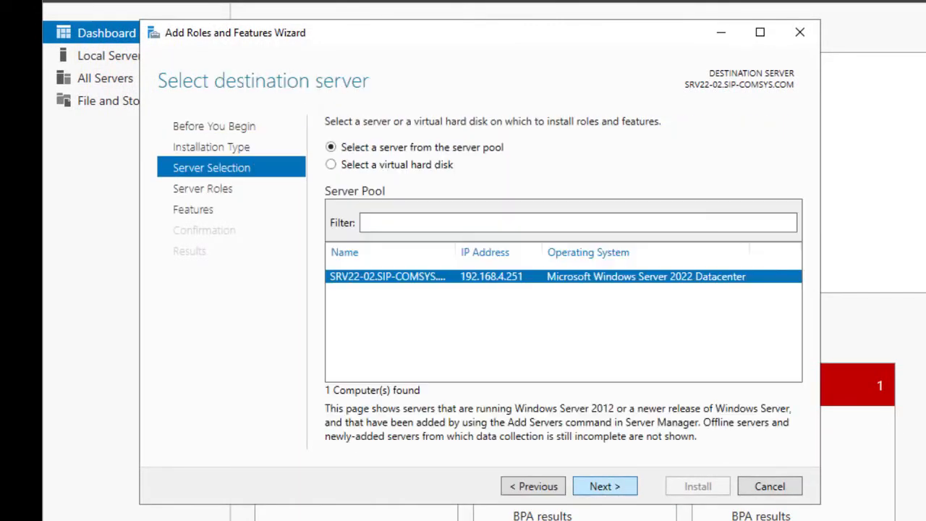
left_click(604, 486)
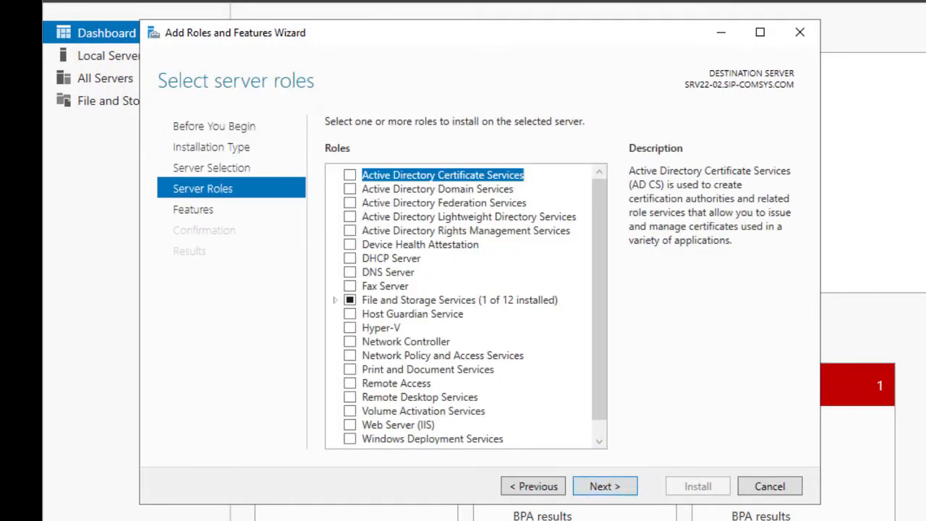
left_click(349, 272)
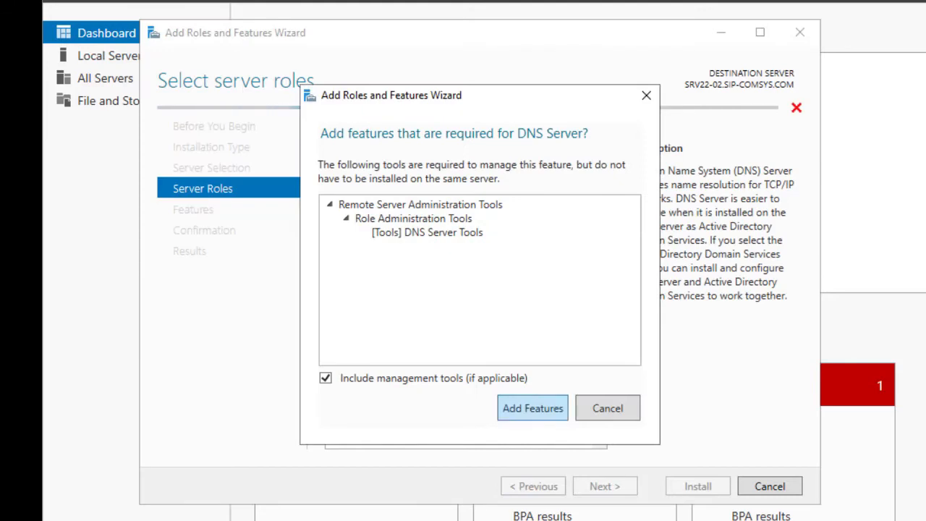
left_click(531, 407)
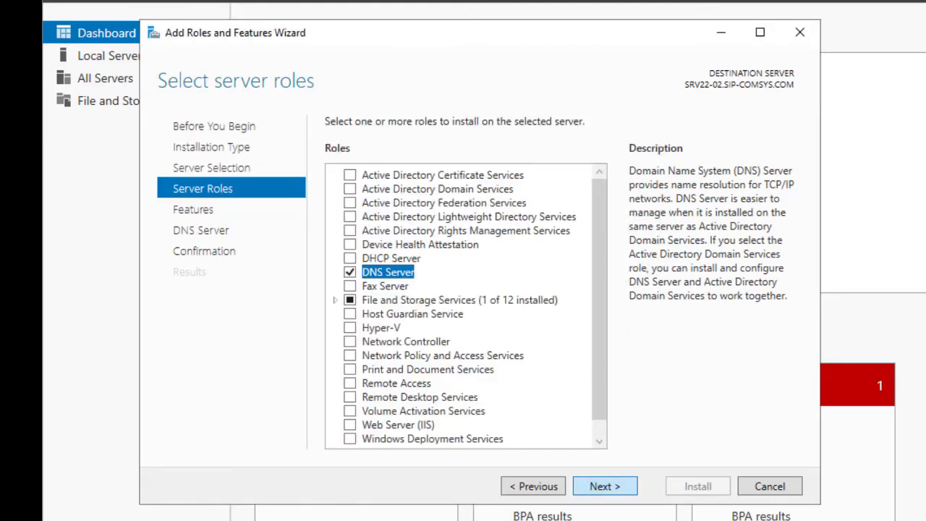
left_click(605, 486)
Install the DNS Server role with automatic restart allowed and close the finished wizard
left_click(604, 486)
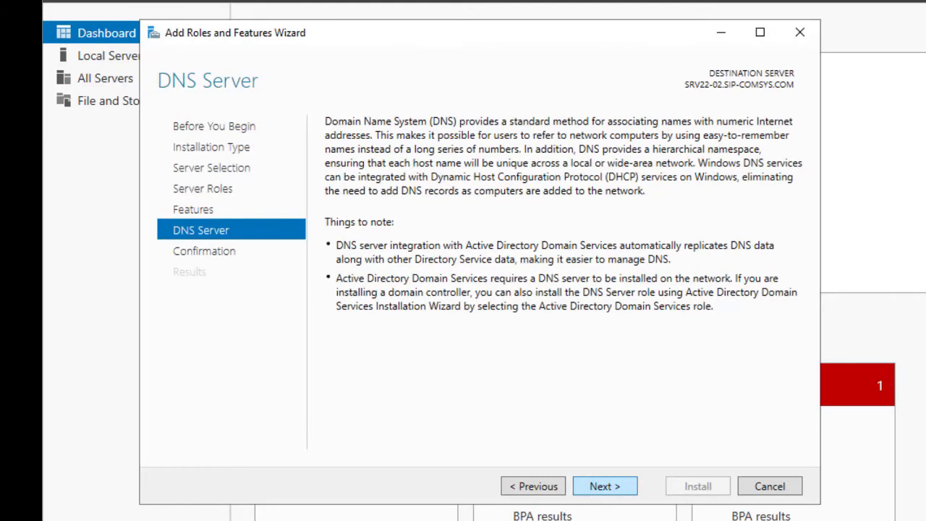
left_click(604, 486)
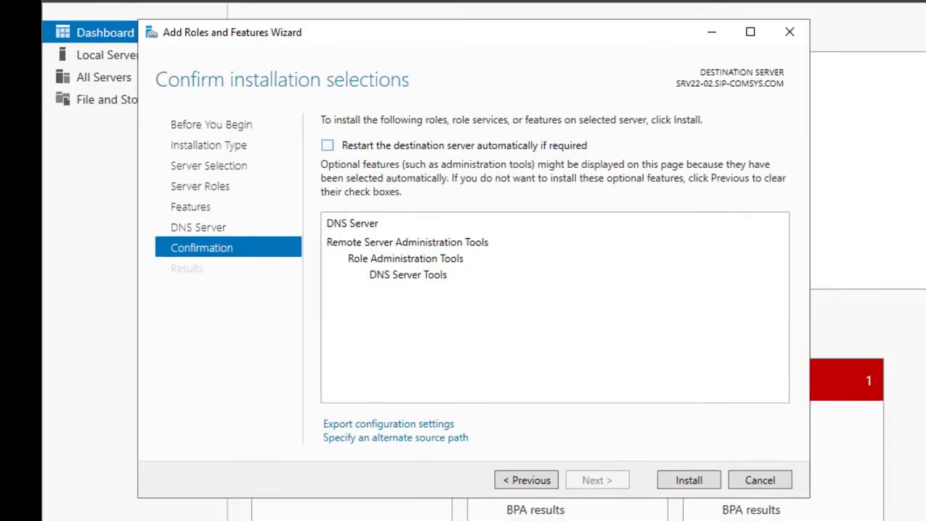
left_click(331, 147)
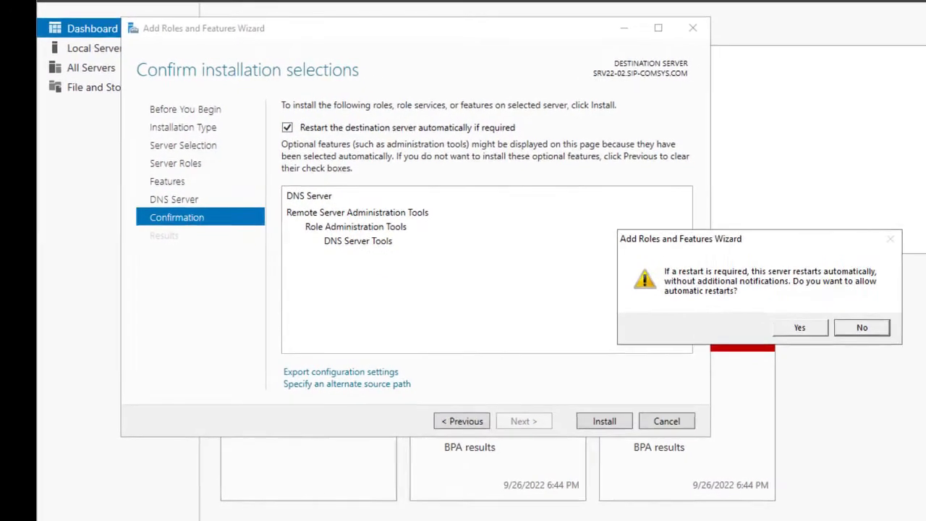
left_click(776, 319)
left_click(642, 447)
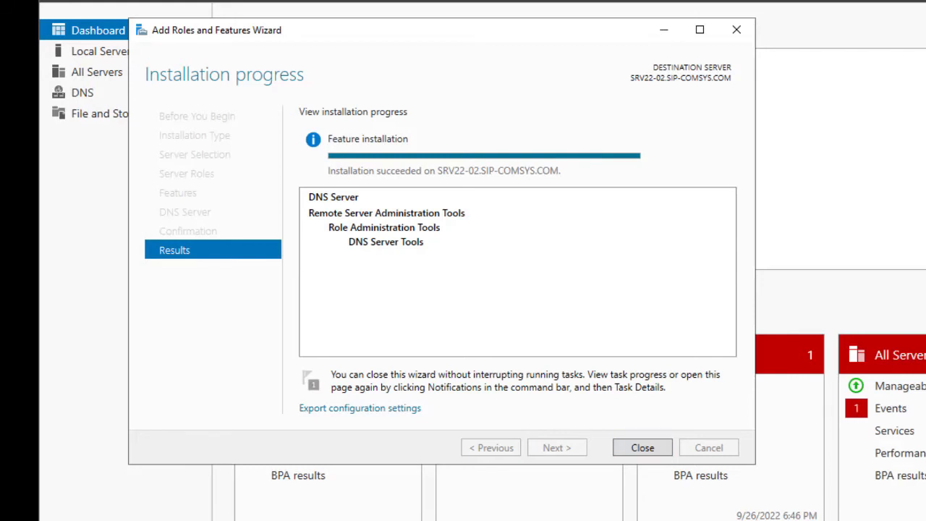
left_click(642, 448)
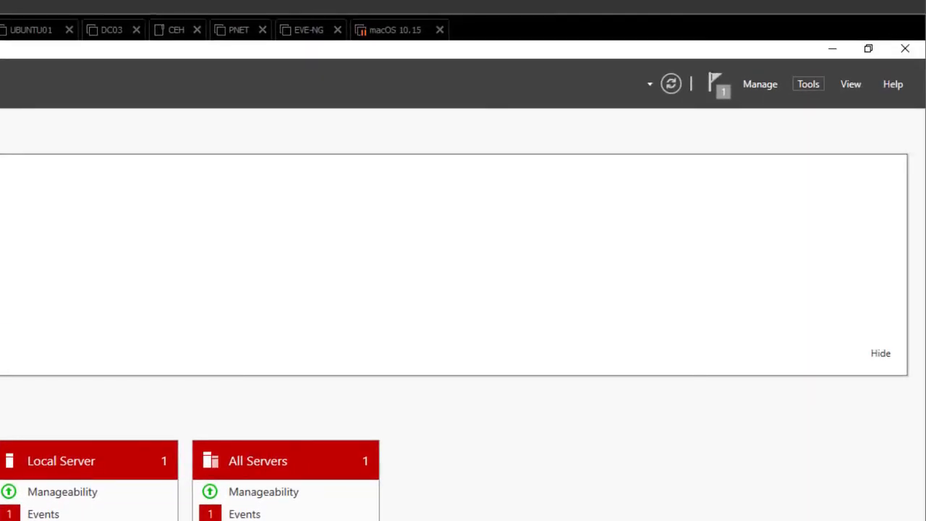
left_click(808, 84)
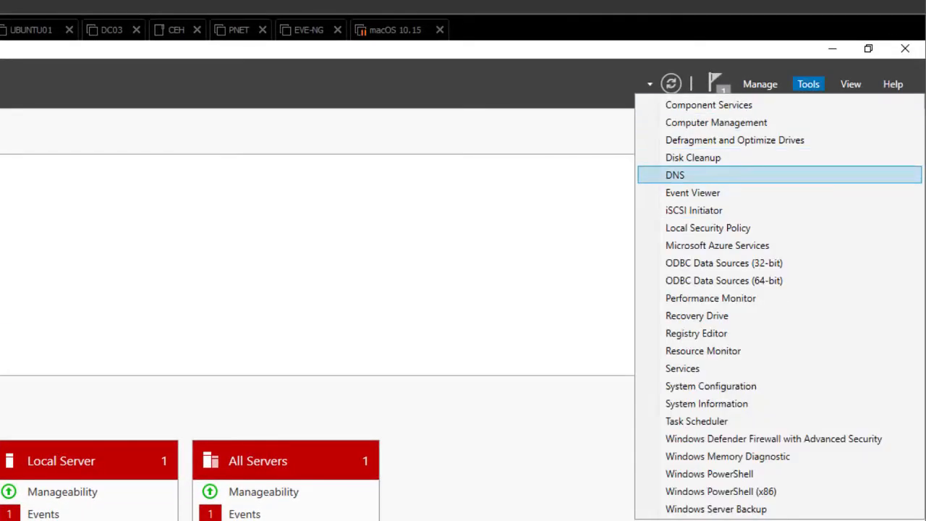
Open a maximized DNS Manager and browse SRV22-02's empty Forward and Reverse Lookup Zones
left_click(675, 175)
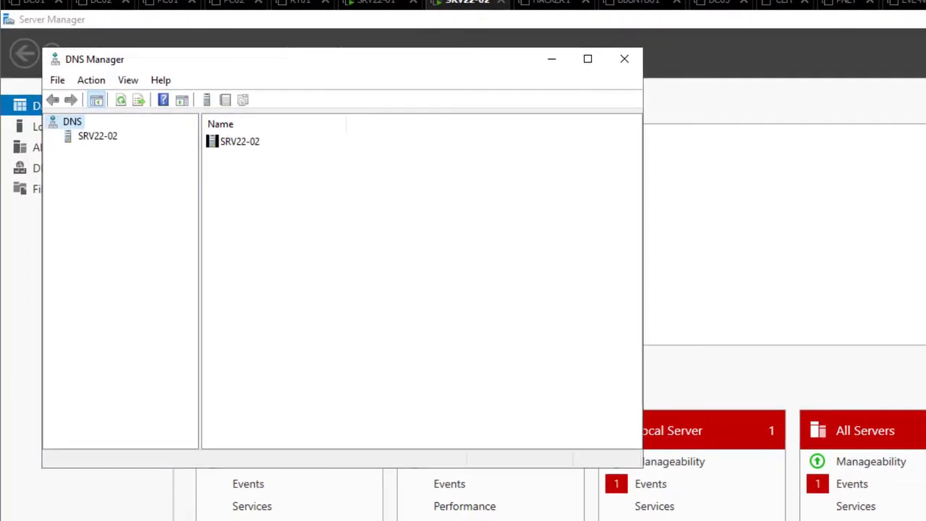
left_click(574, 60)
left_click(96, 135)
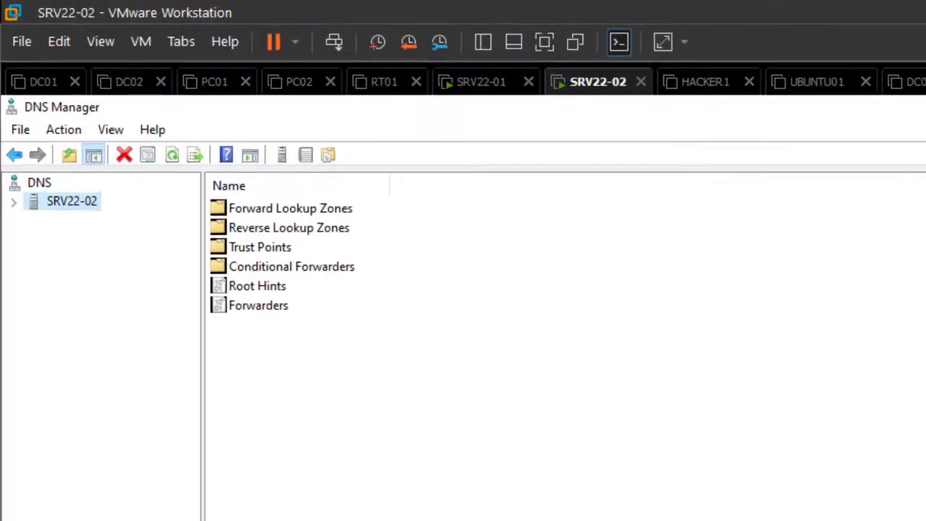
left_click(15, 219)
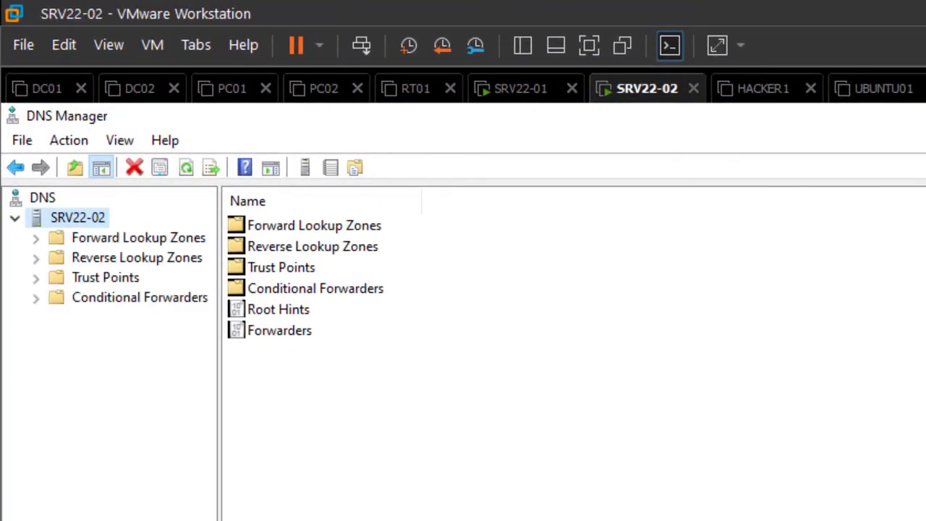
left_click(138, 237)
left_click(137, 257)
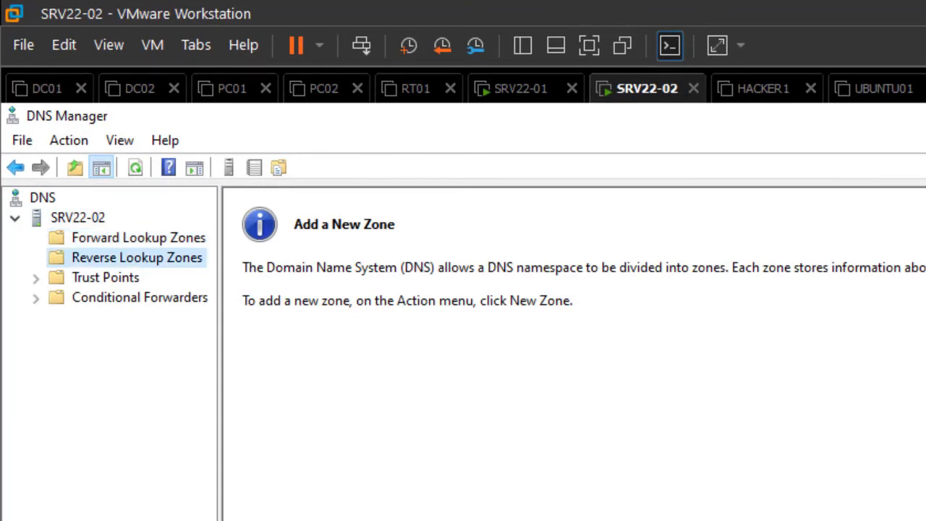
left_click(138, 237)
left_click(137, 257)
left_click(138, 238)
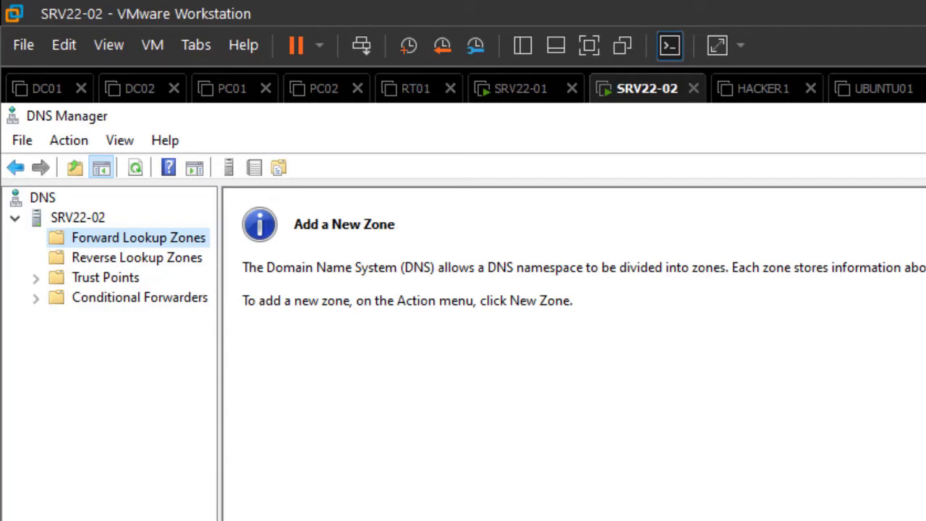
right_click(154, 236)
Start a new secondary forward lookup zone named sip-comsys.com
left_click(227, 250)
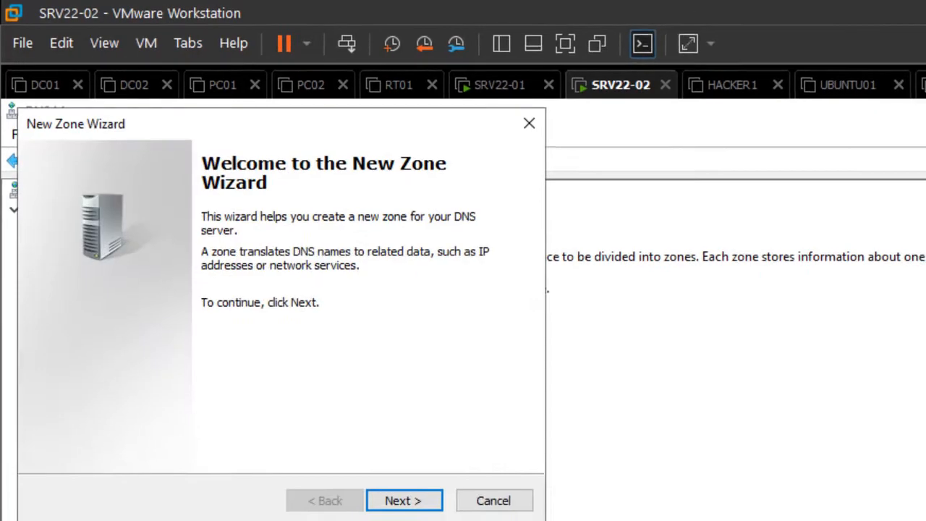
key("Return")
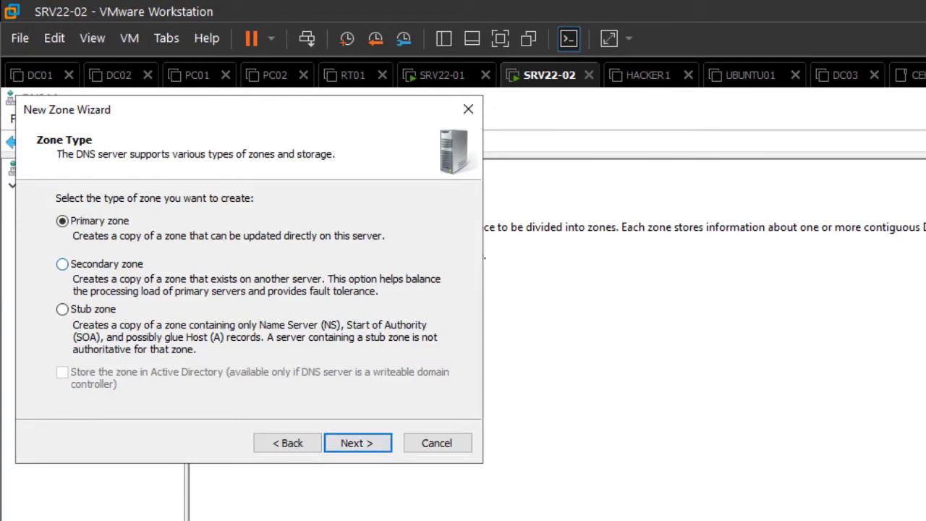
left_click(106, 263)
left_click(358, 442)
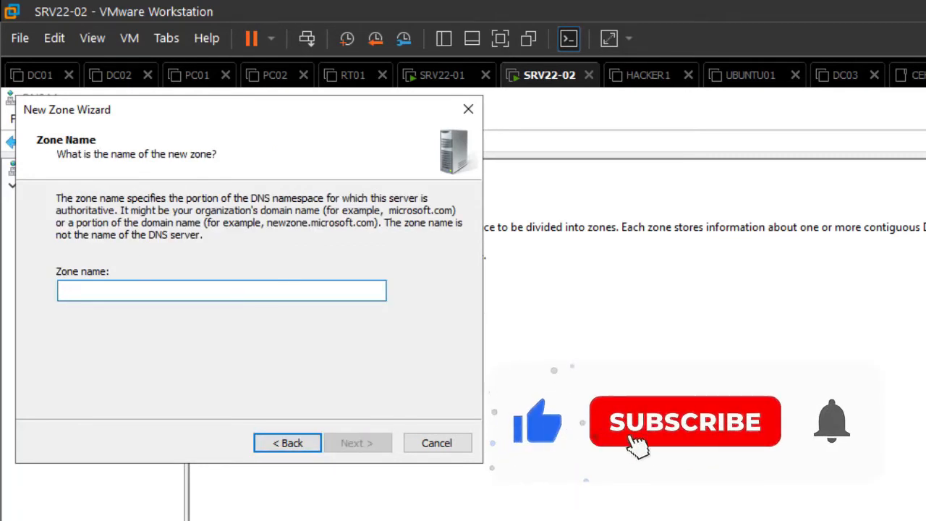
type("sip")
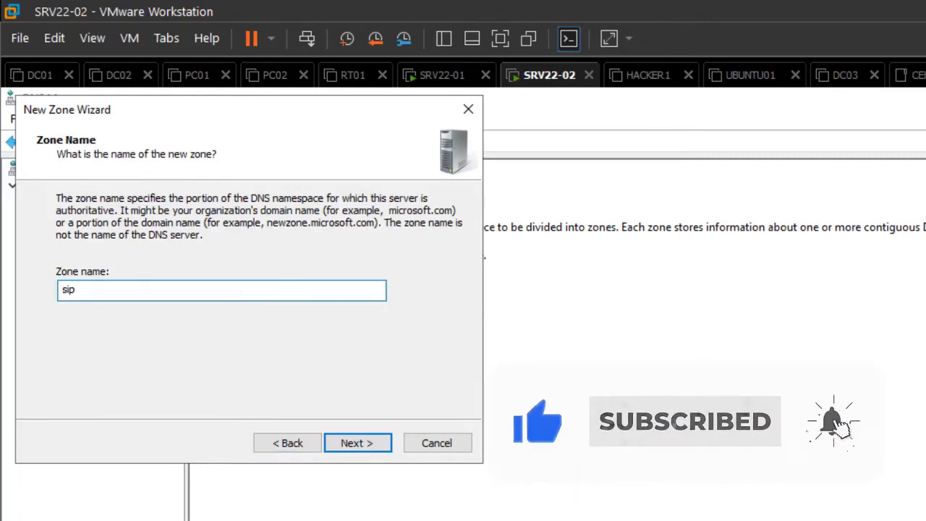
type("-coms")
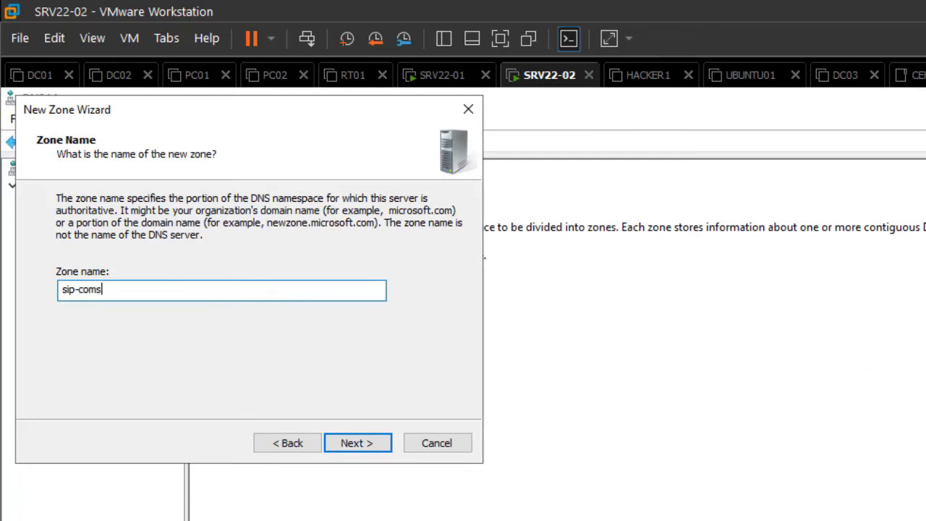
type("ys.com")
key("Return")
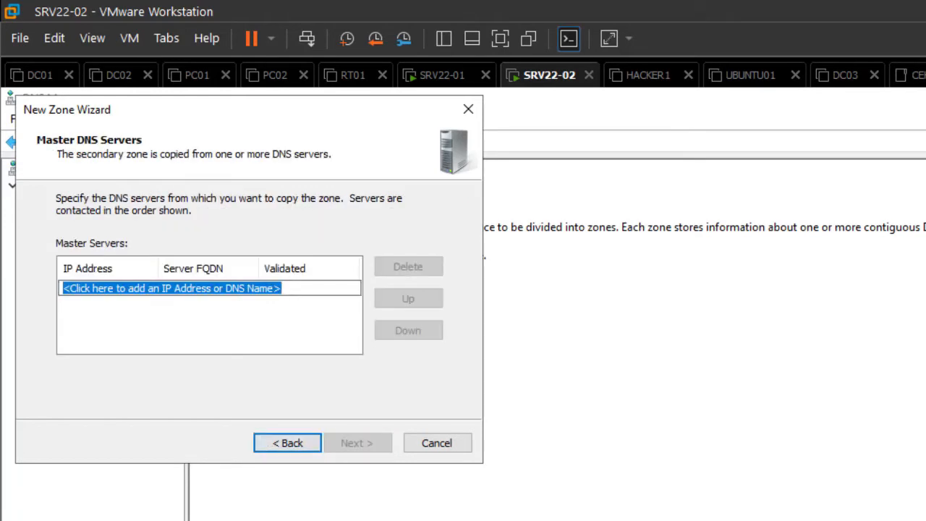
Set 192.168.4.250 as master server, finish the wizard, and check sip-comsys.com's status
left_click(281, 288)
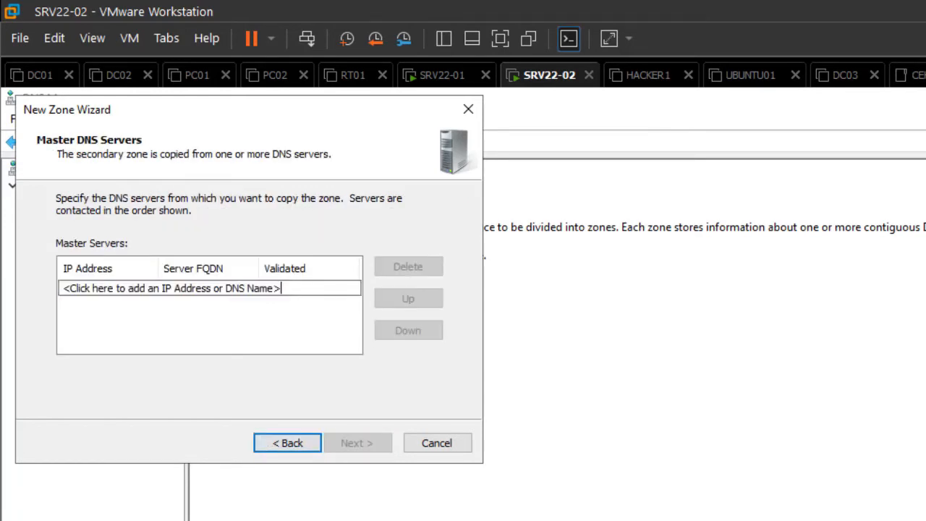
key("BackSpace")
key("BackSpace")
key("BackSpace")
key("BackSpace")
key("BackSpace")
key("BackSpace")
key("BackSpace")
key("BackSpace")
key("BackSpace")
key("BackSpace")
key("BackSpace")
key("BackSpace")
key("BackSpace")
key("BackSpace")
key("BackSpace")
key("BackSpace")
key("BackSpace")
key("BackSpace")
key("BackSpace")
key("BackSpace")
key("BackSpace")
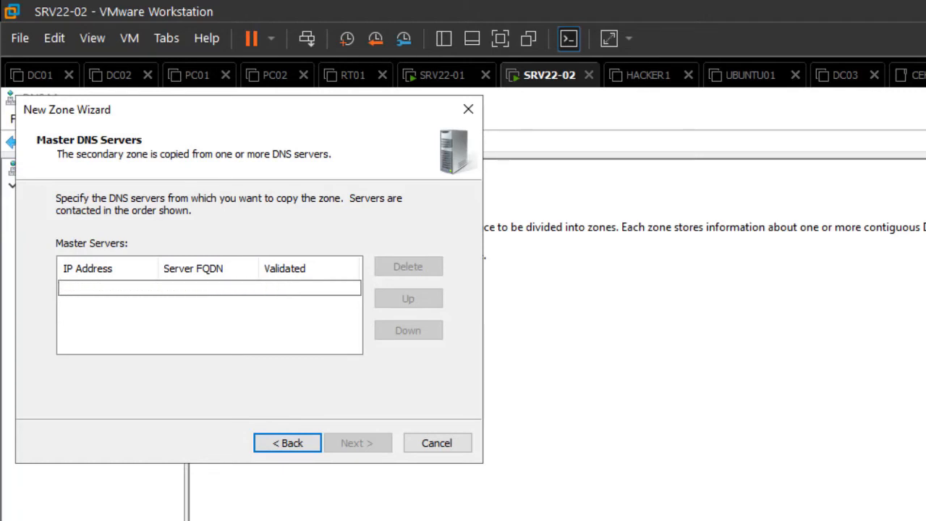
type("192.168.4.250")
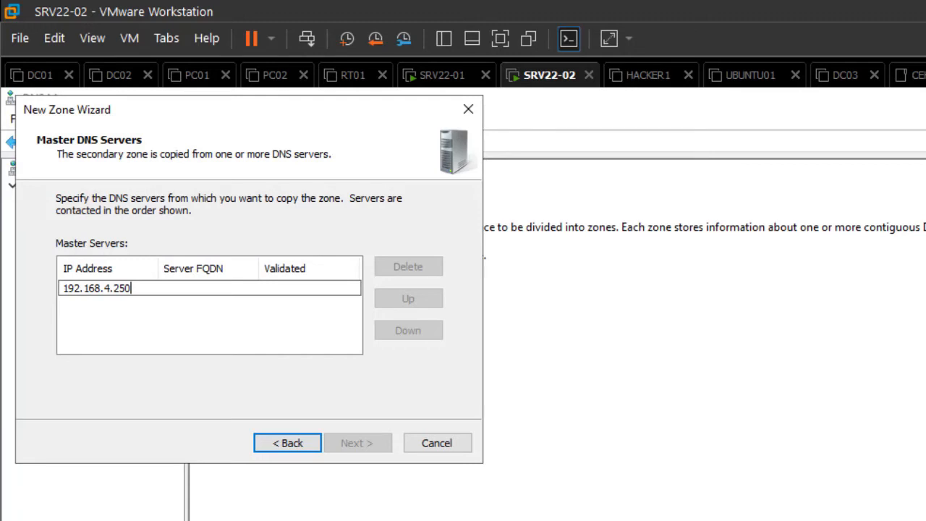
key("Return")
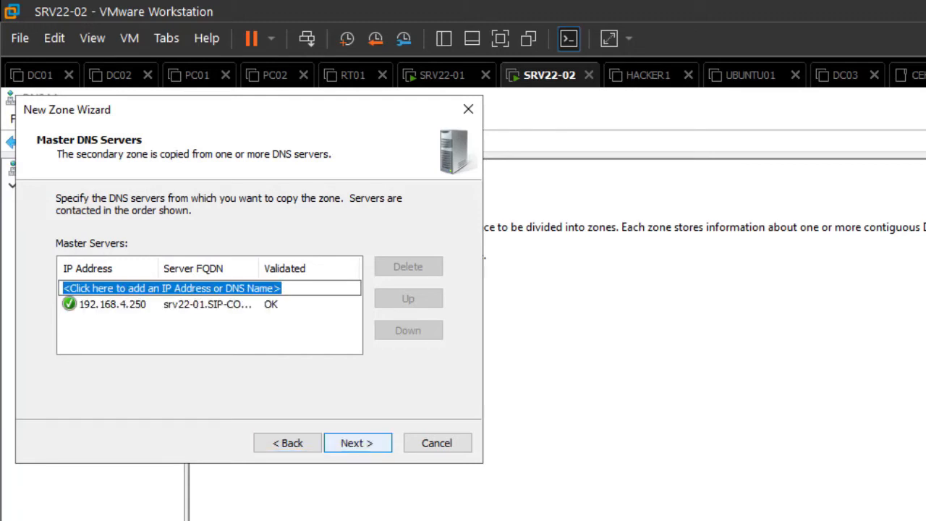
key("Return")
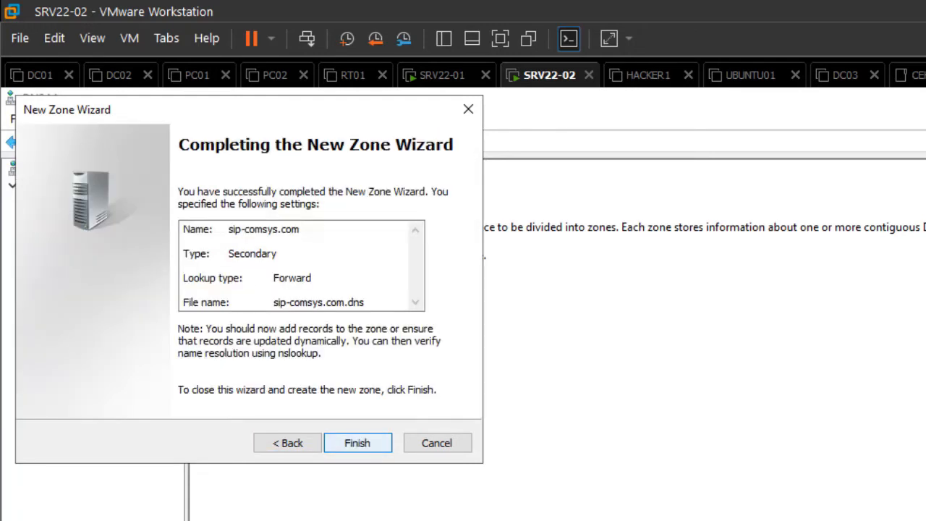
key("Return")
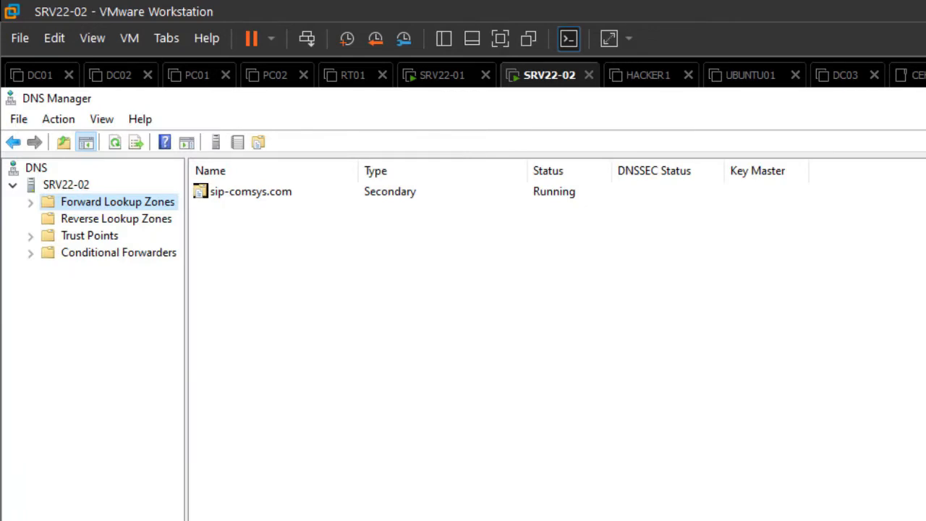
left_click(30, 202)
left_click(119, 219)
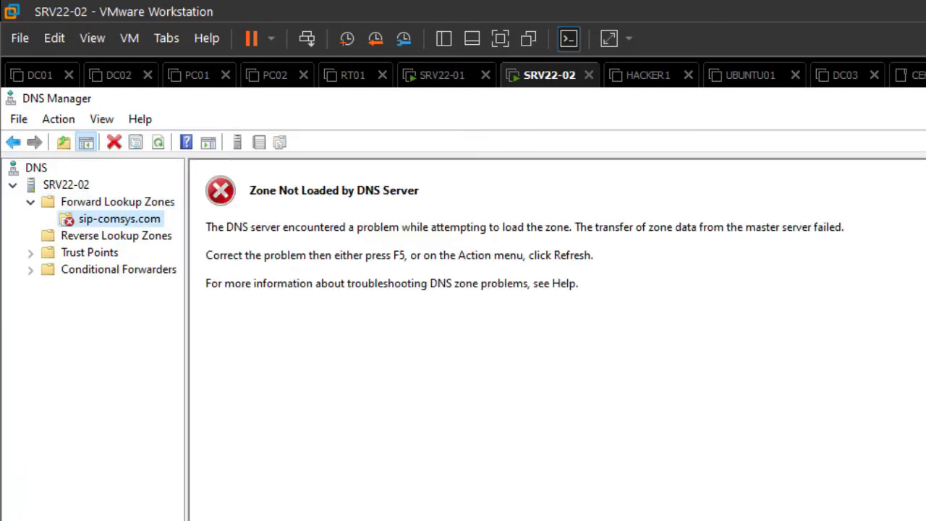
left_click(109, 235)
right_click(87, 238)
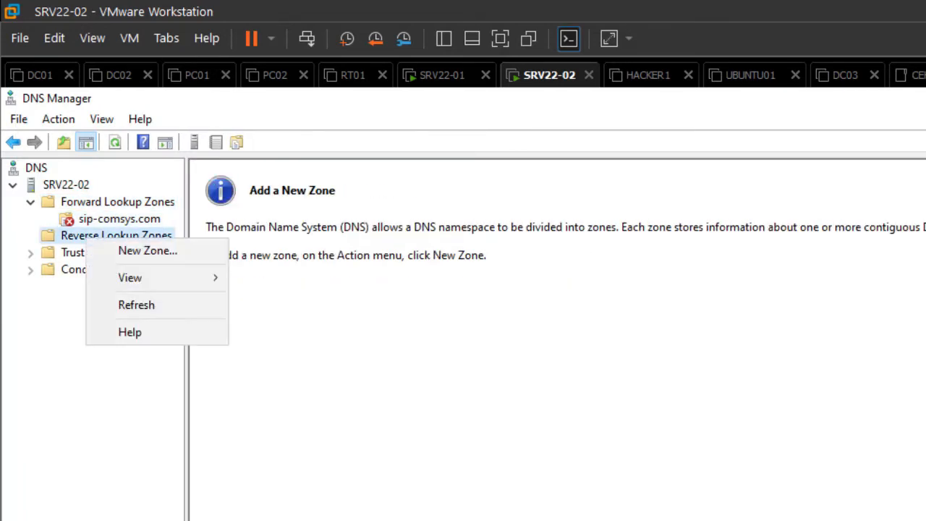
Start a new secondary reverse lookup zone for network ID 192.168.4
key("Return")
key("Return")
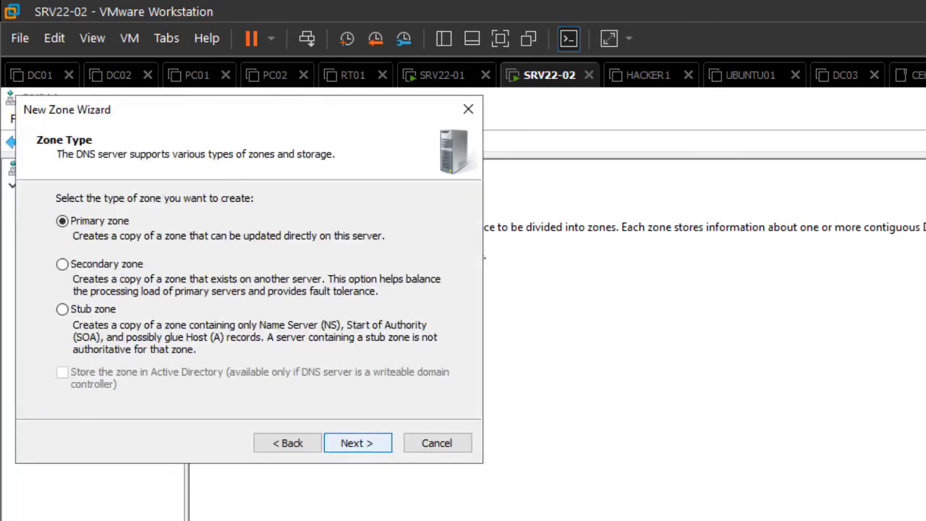
key("Down")
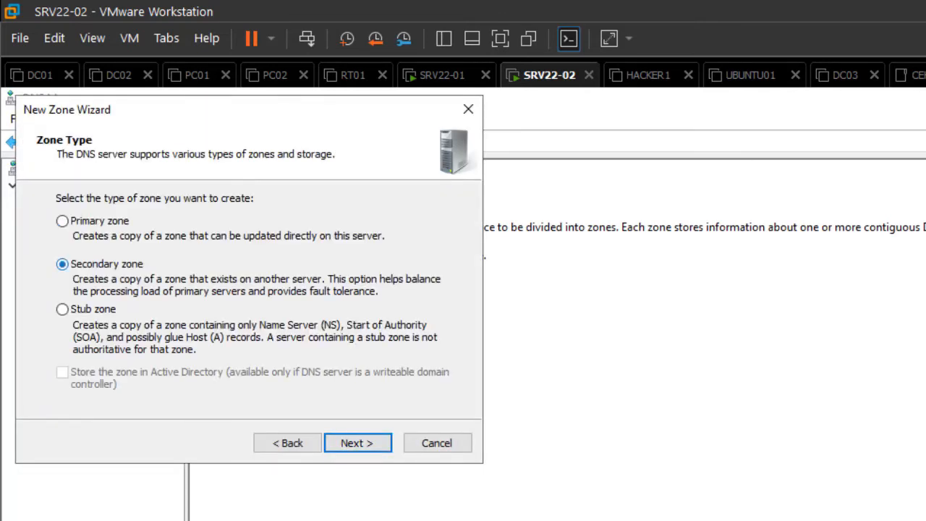
key("Return")
key("Return")
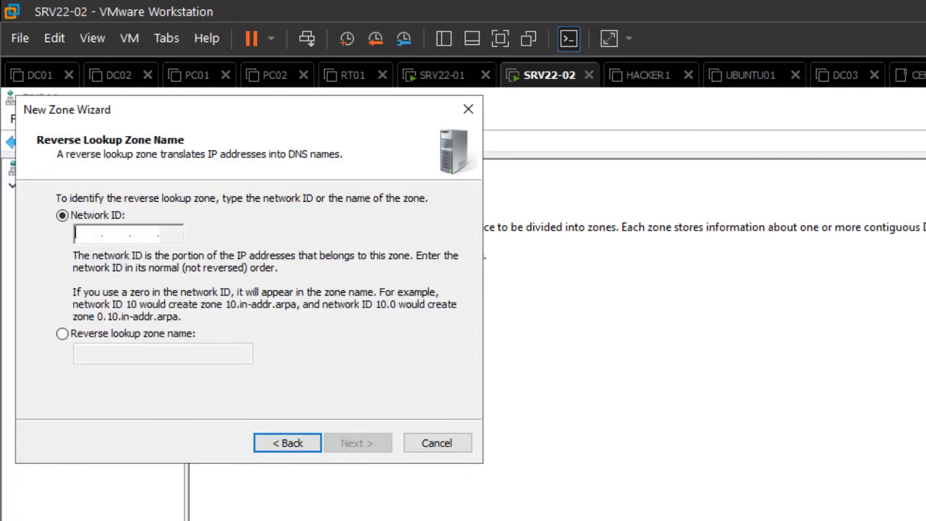
type("192 .168 . .")
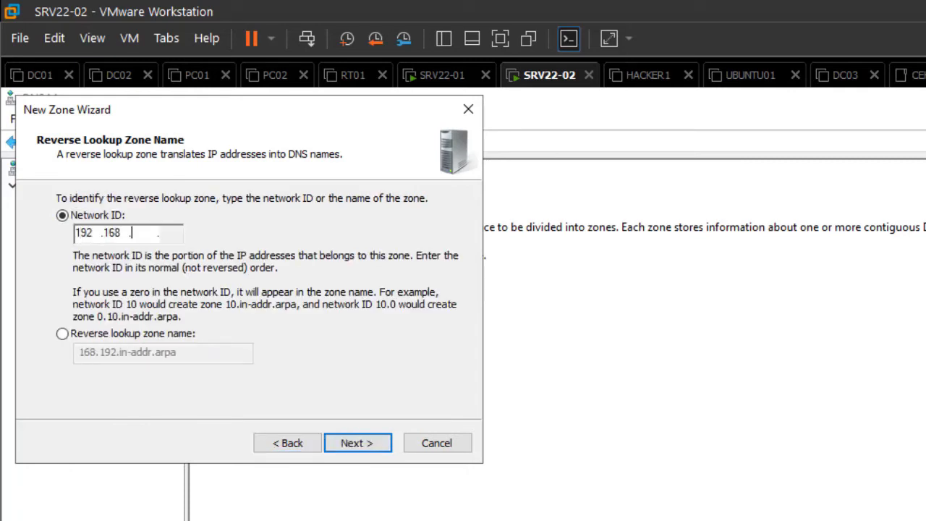
type("4")
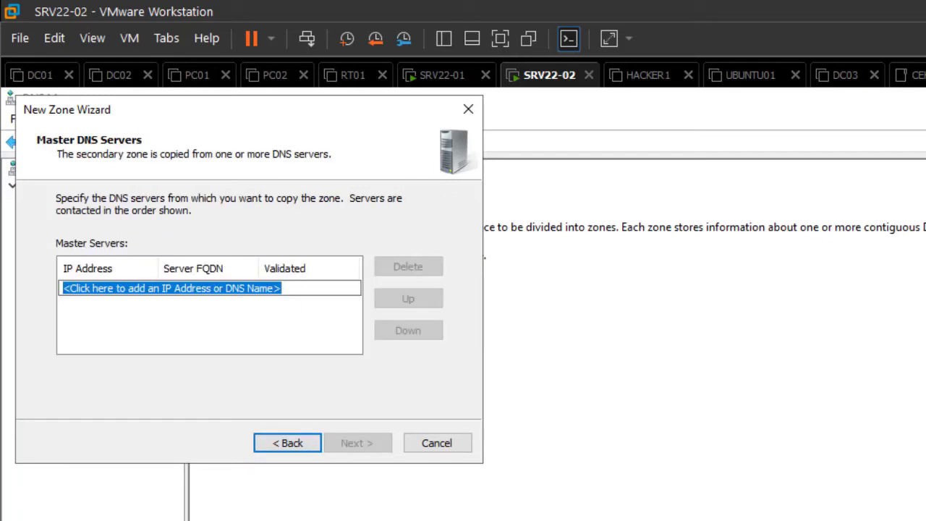
Add master 192.168.4.250, finish the wizard, and check the 4.168.192.in-addr.arpa zone status
left_click_drag(285, 288, 62, 288)
type("1")
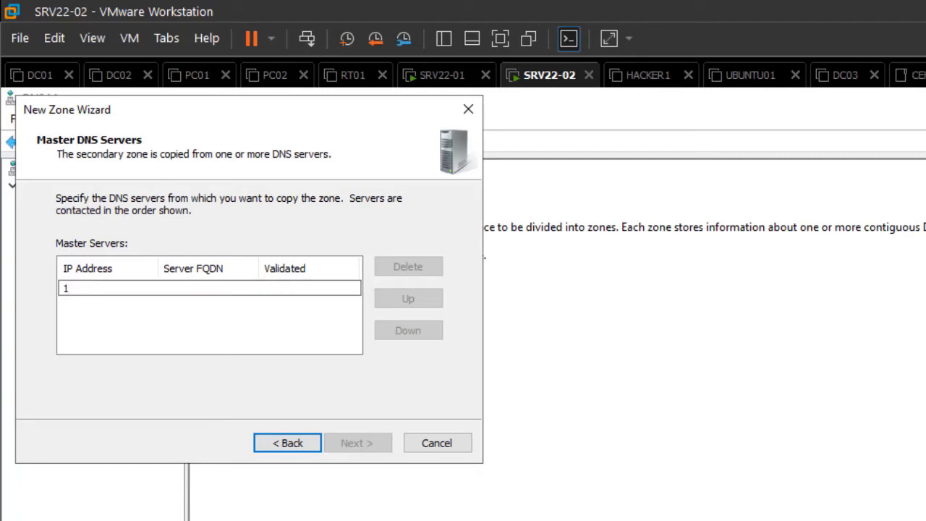
type("92.168.4.250")
key("Return")
left_click(357, 442)
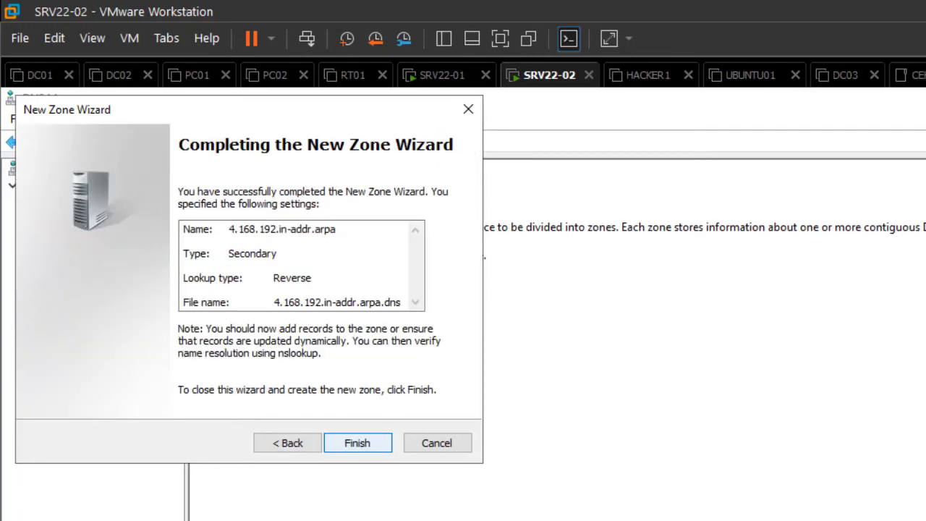
left_click(358, 442)
left_click(359, 391)
double_click(116, 235)
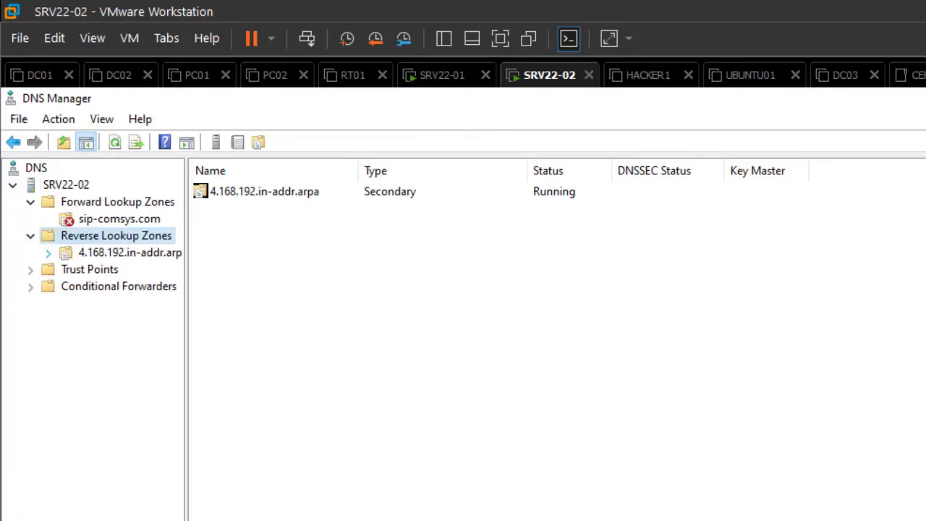
left_click(129, 252)
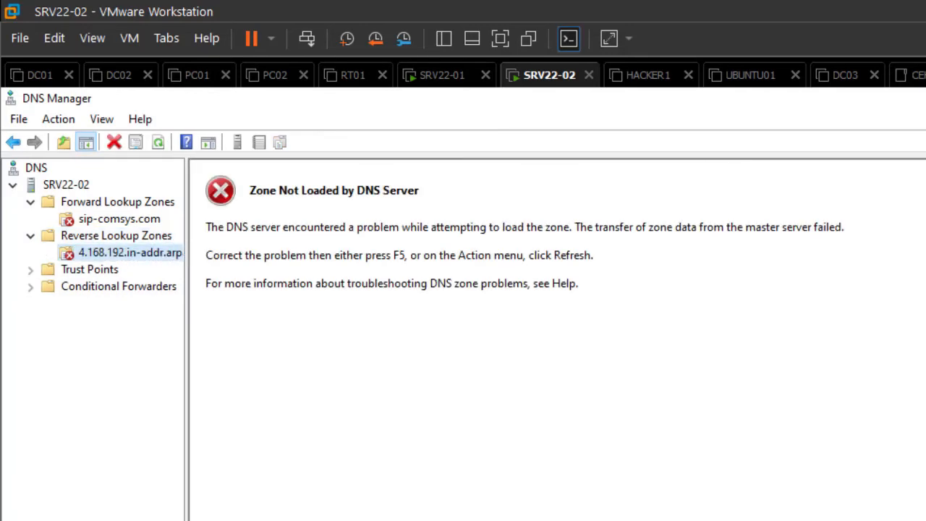
Review SIP-COMSYS.COM's Zone Transfers settings on SRV22-01 without changes, then switch to SRV22-02
left_click(119, 219)
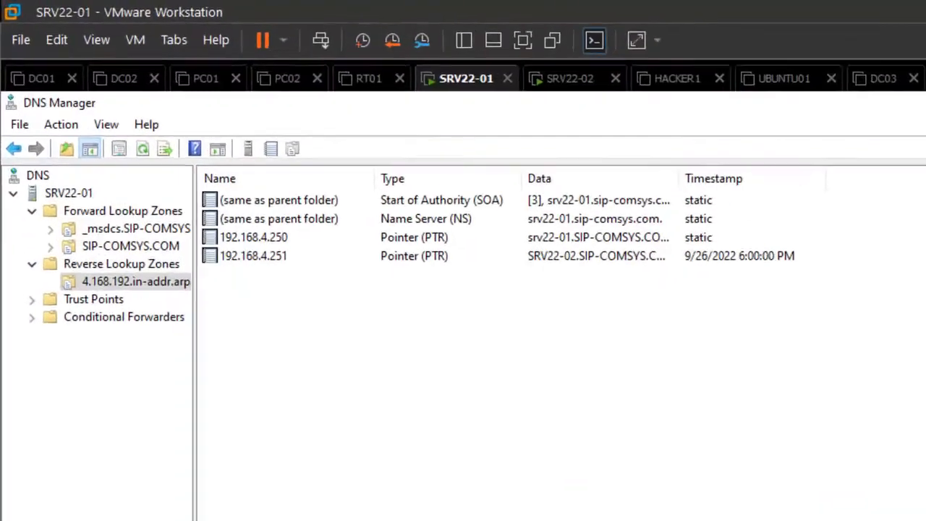
left_click(149, 282)
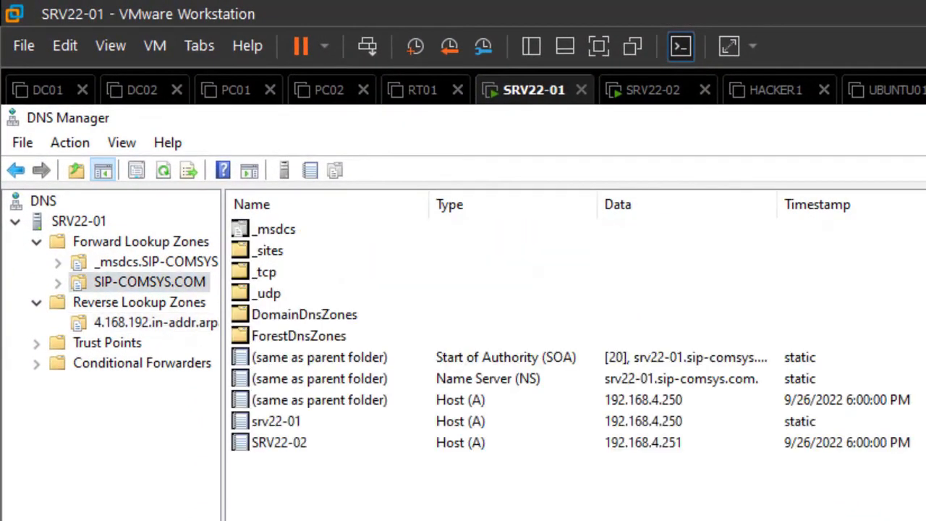
right_click(149, 282)
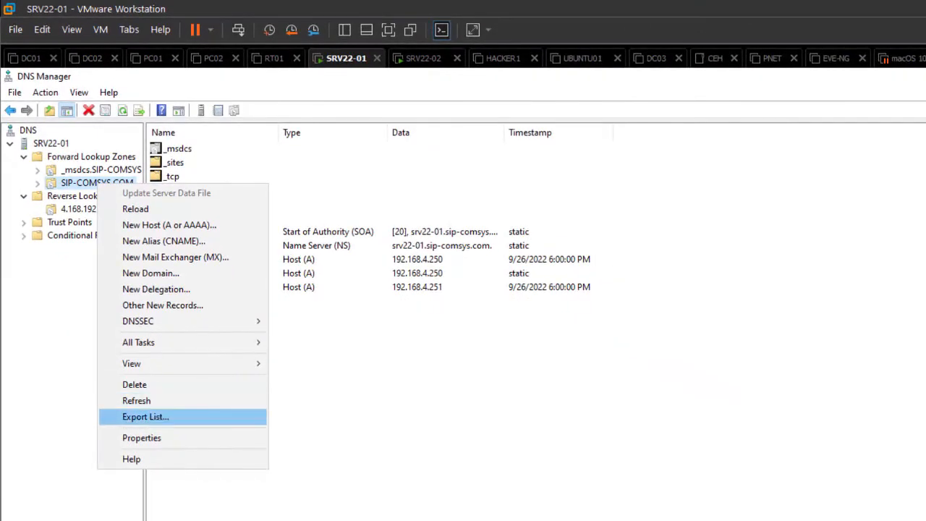
left_click(142, 438)
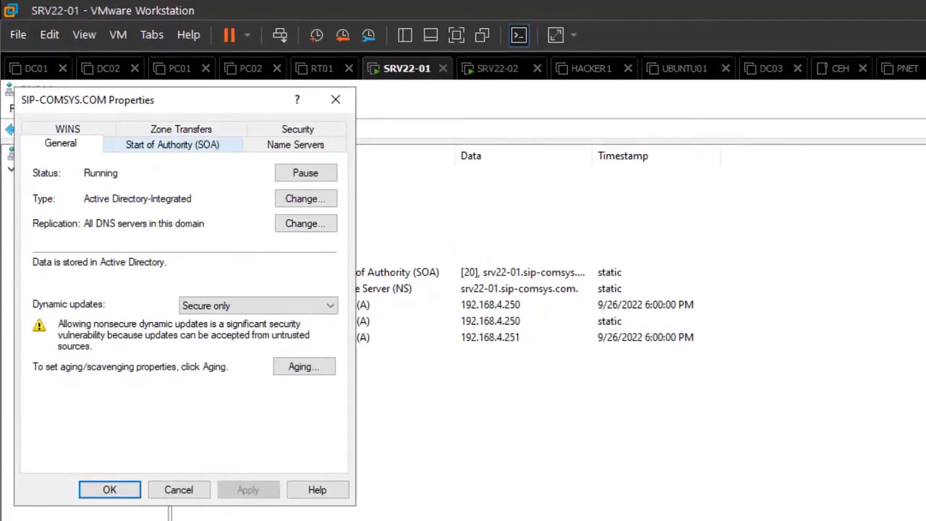
left_click(181, 129)
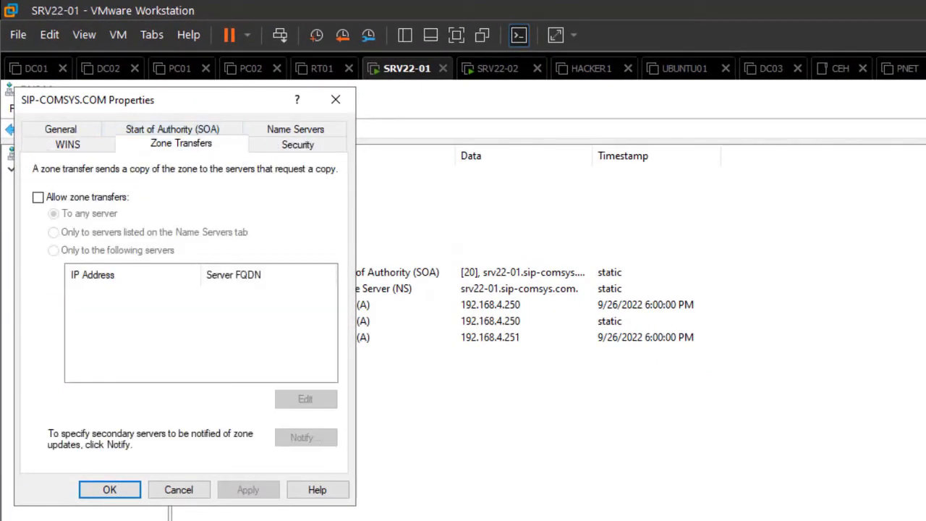
left_click(335, 100)
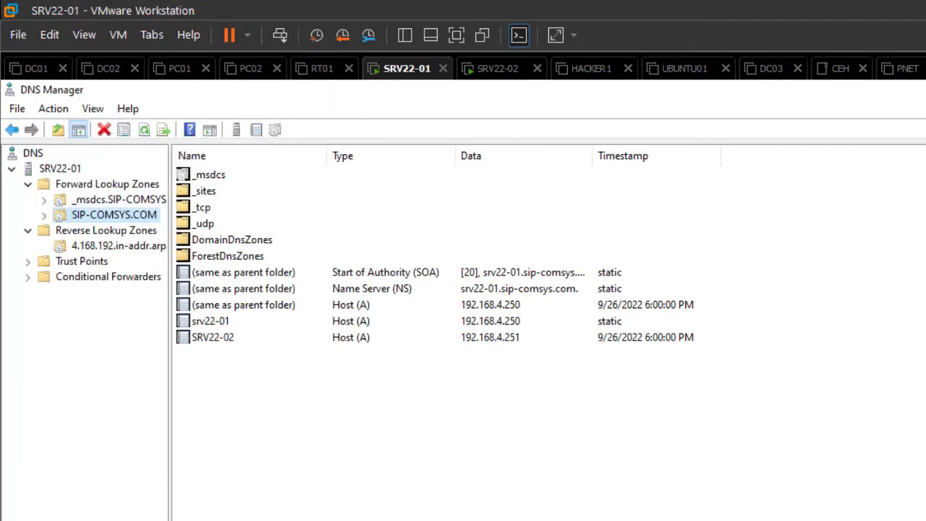
left_click(501, 70)
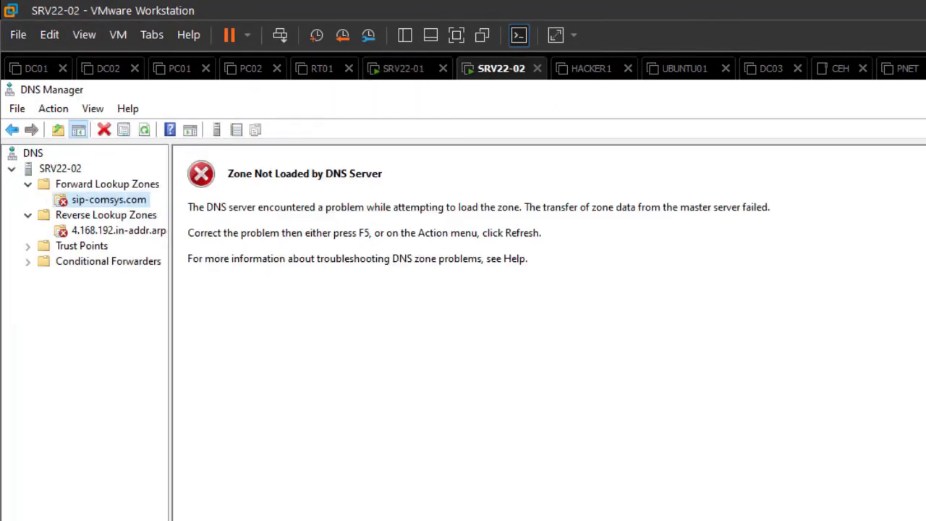
Retry Transfer from Master and Transfer new copy of zone for sip-comsys.com, then return to SRV22-01
right_click(105, 202)
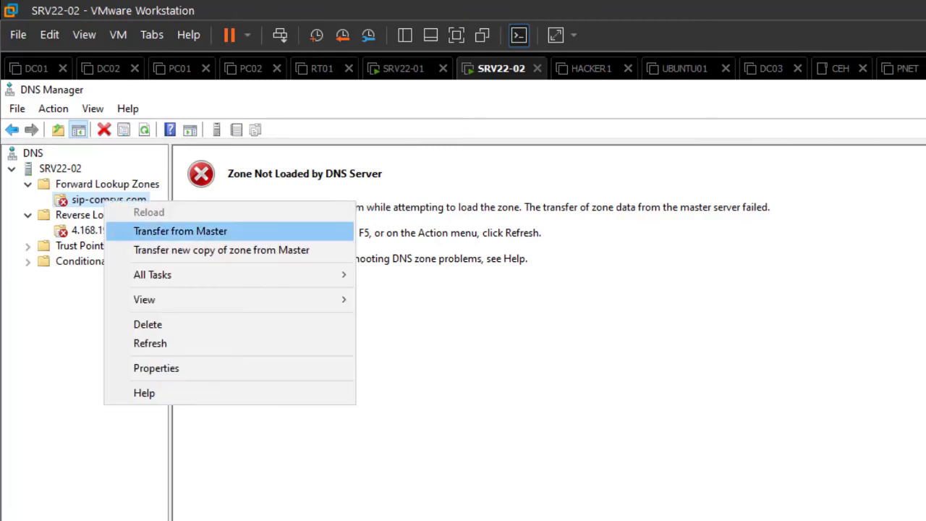
left_click(180, 231)
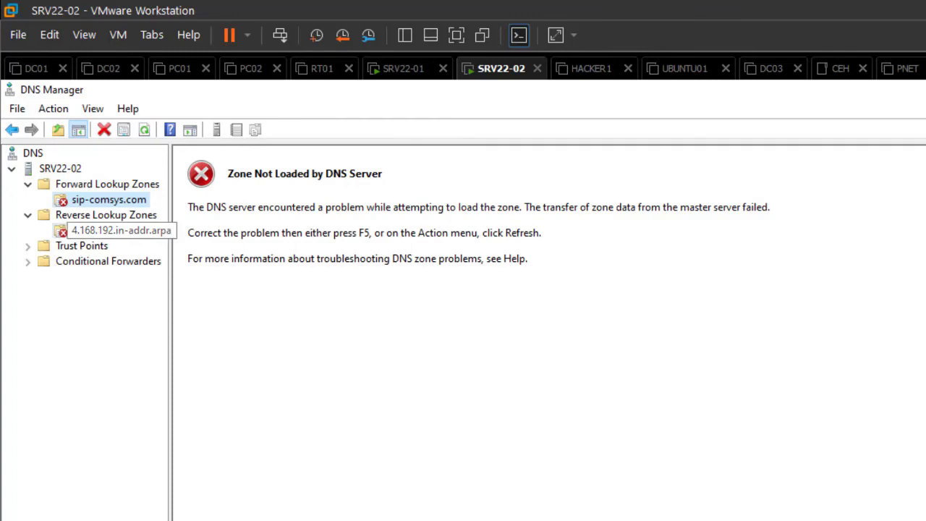
left_click(108, 230)
right_click(123, 198)
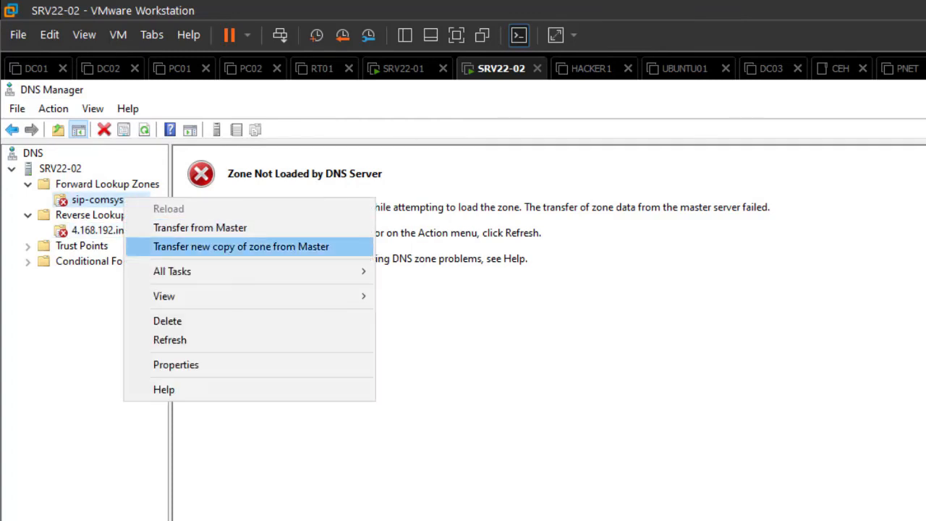
left_click(217, 246)
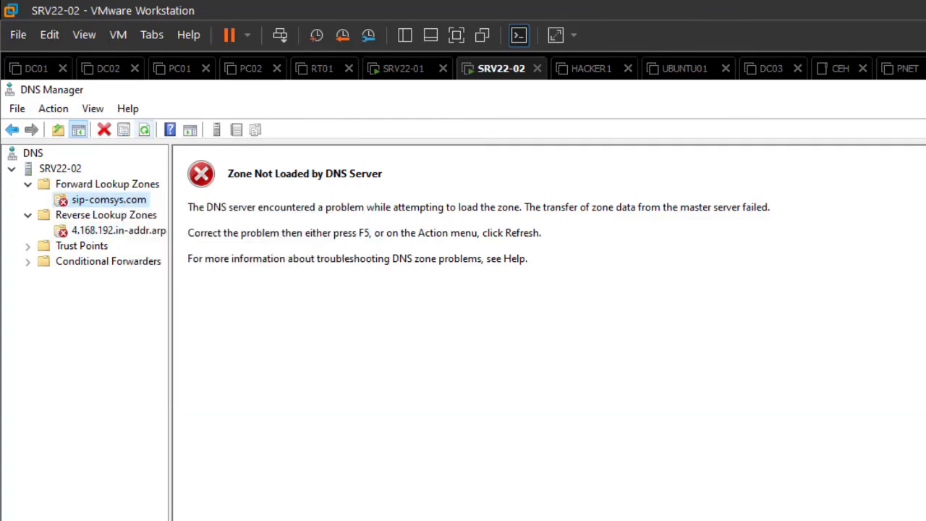
left_click(107, 215)
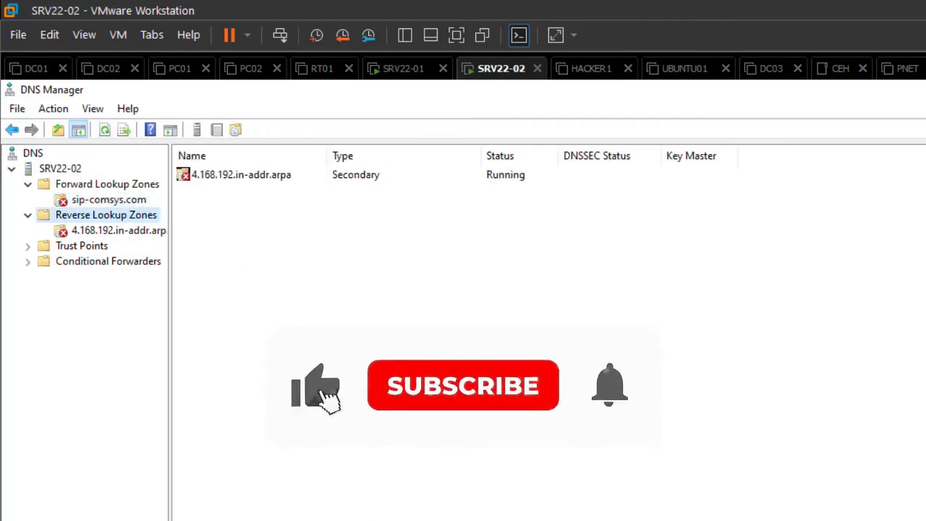
left_click(108, 200)
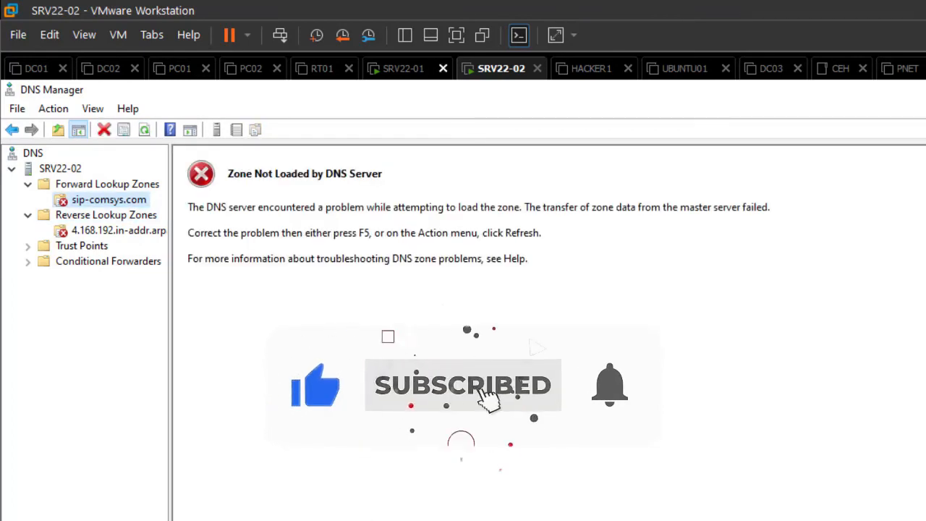
left_click(403, 68)
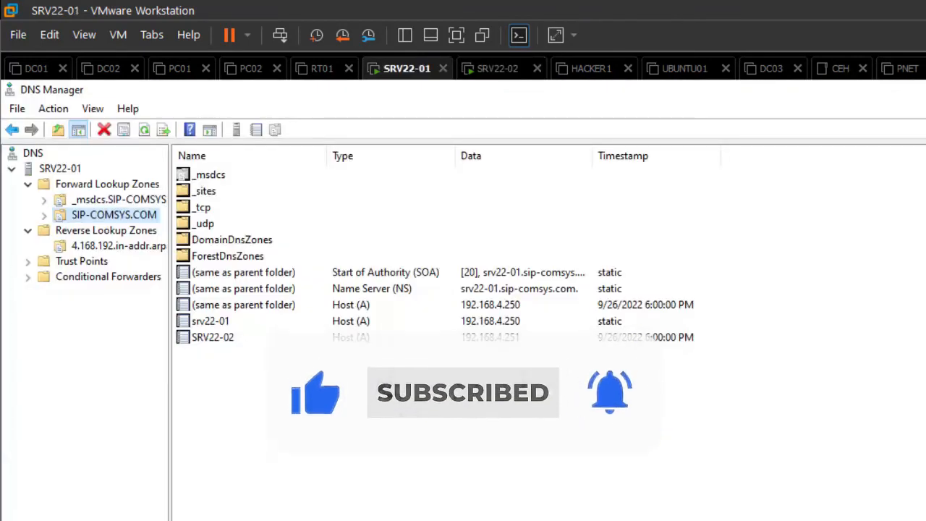
In SIP-COMSYS.COM's properties, allow zone transfers only to listed servers
right_click(116, 214)
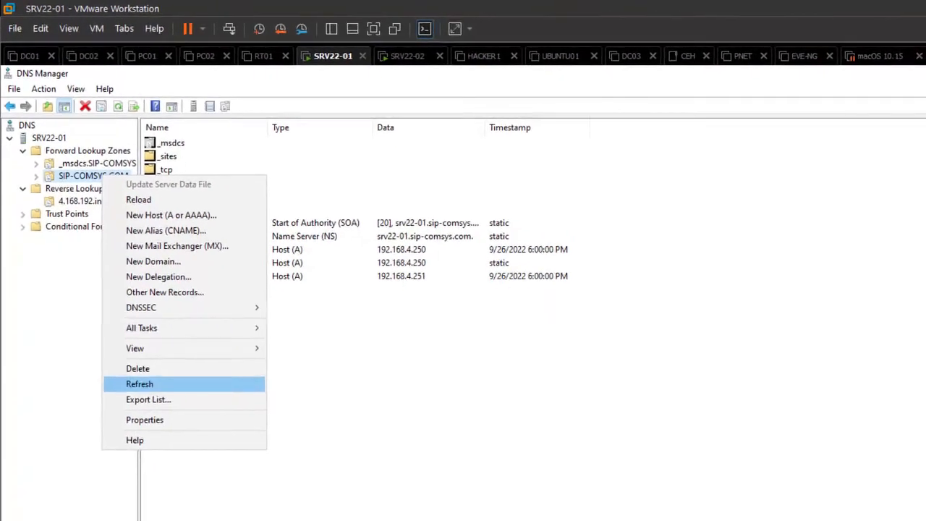
left_click(169, 490)
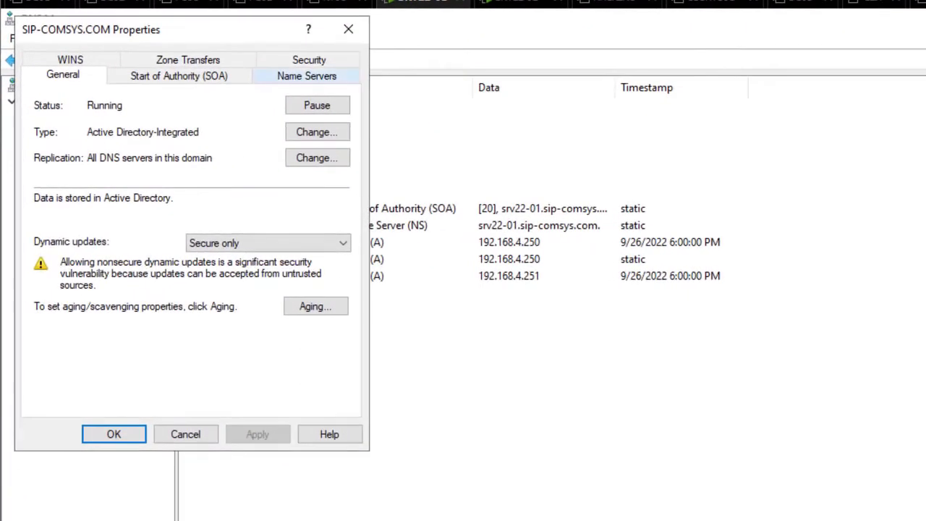
left_click(185, 62)
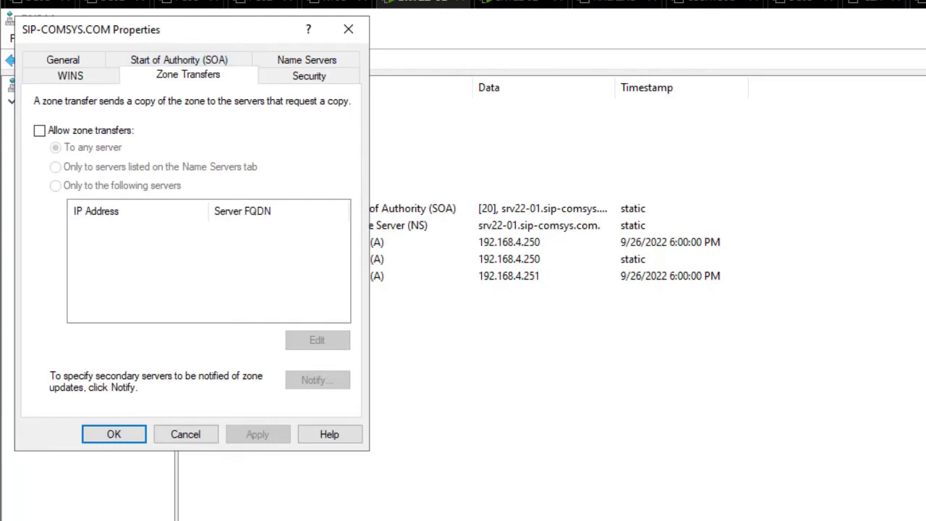
left_click_drag(221, 33, 713, 108)
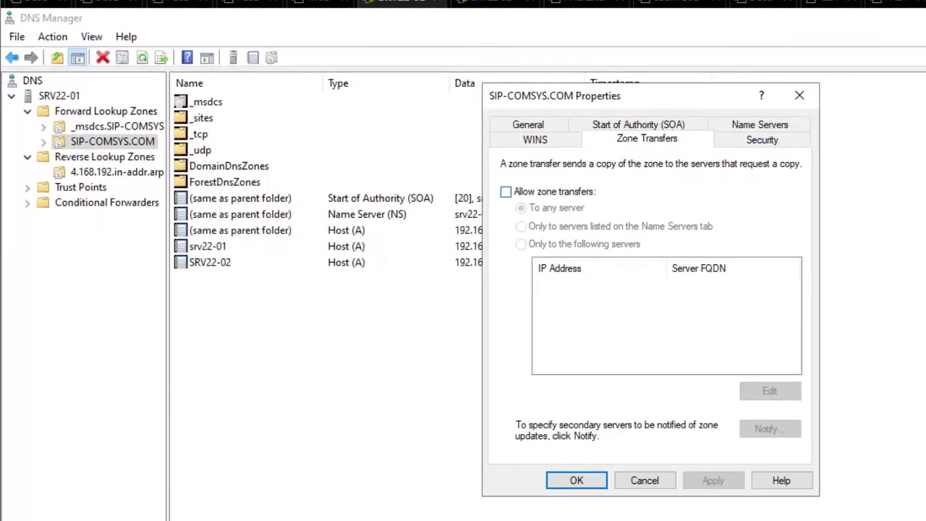
left_click(506, 192)
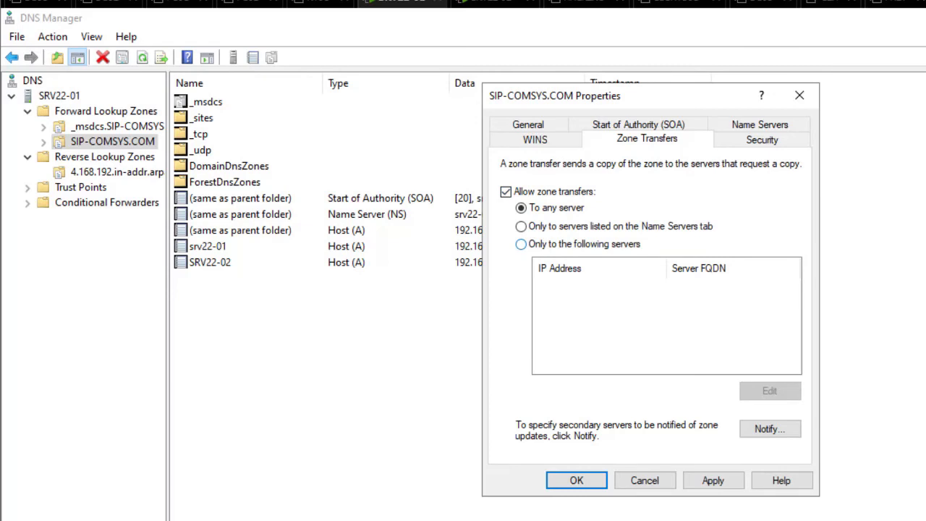
left_click(522, 244)
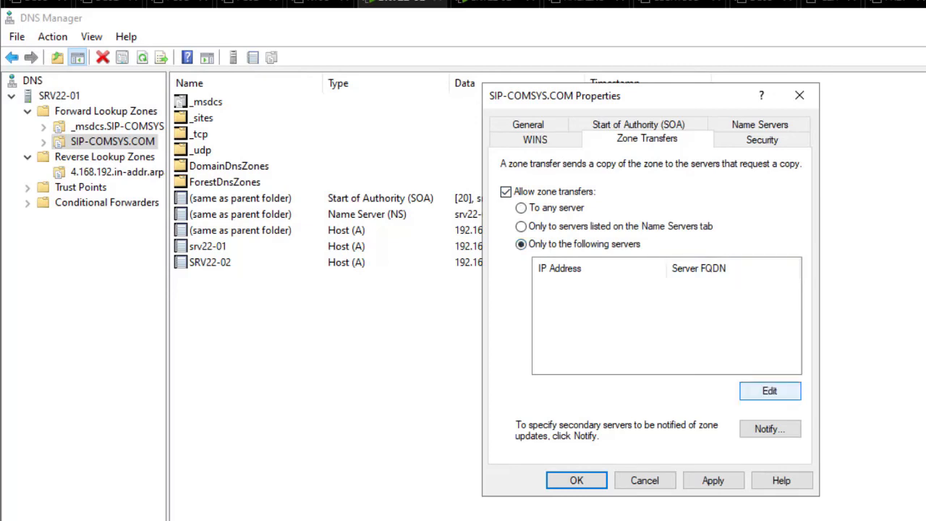
Add 192.168.4.251 as the permitted secondary server and apply the settings
left_click(770, 391)
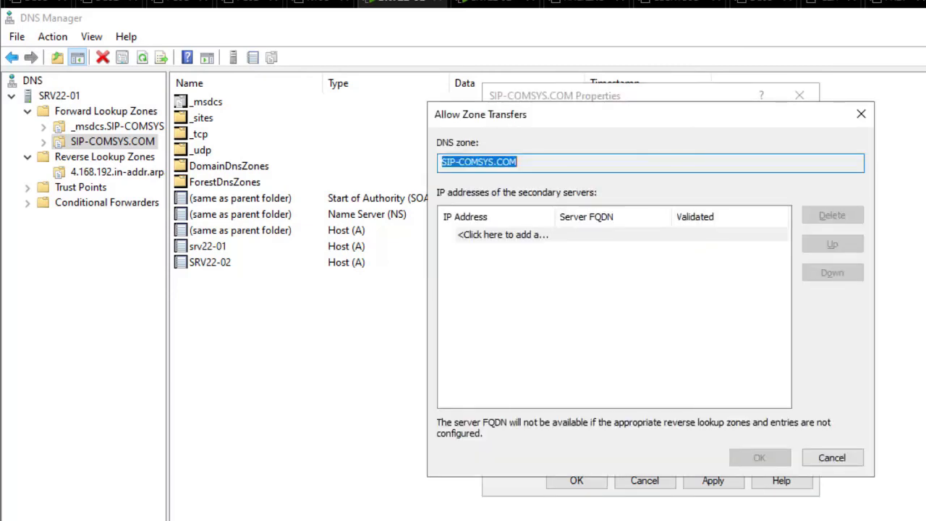
left_click(503, 234)
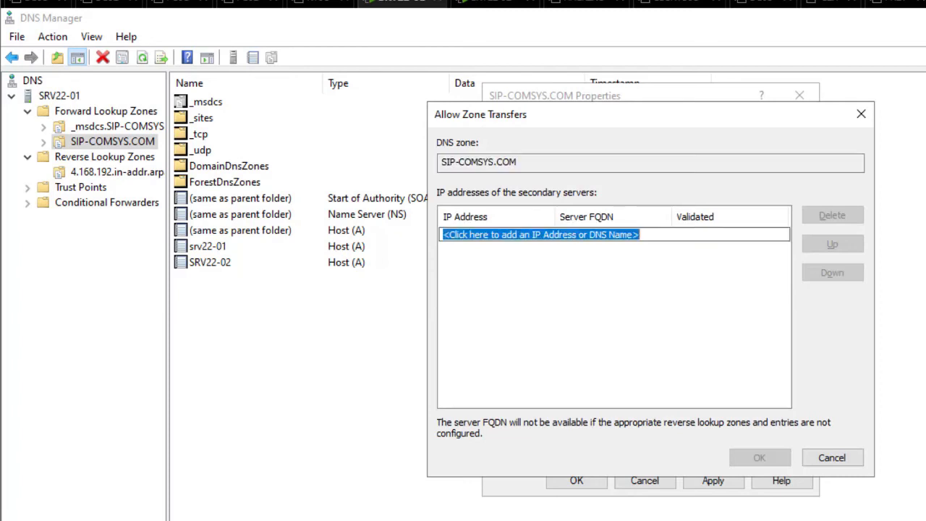
type("192.168")
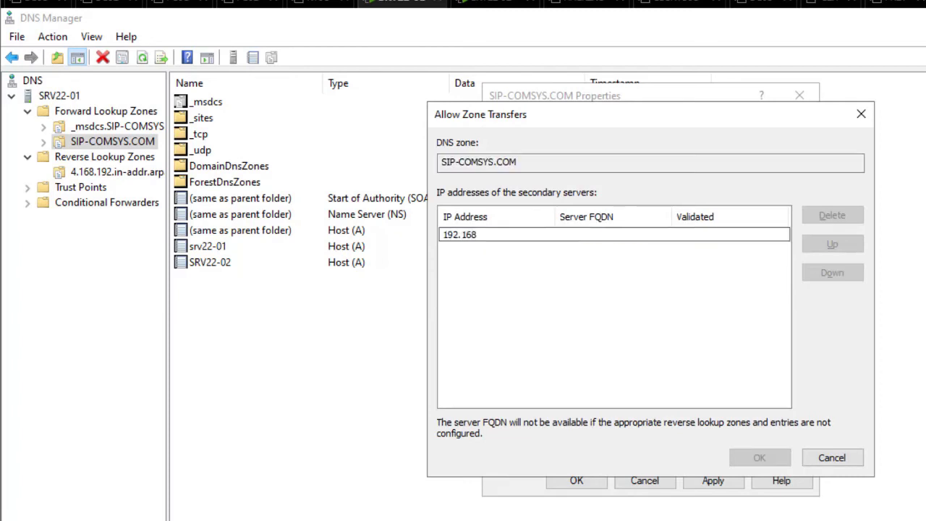
type(".4.251")
key("Return")
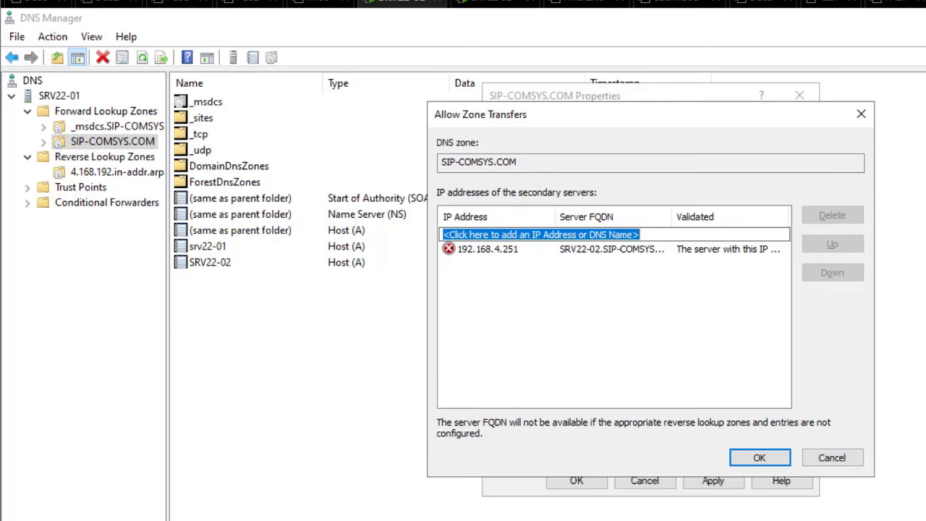
key("Return")
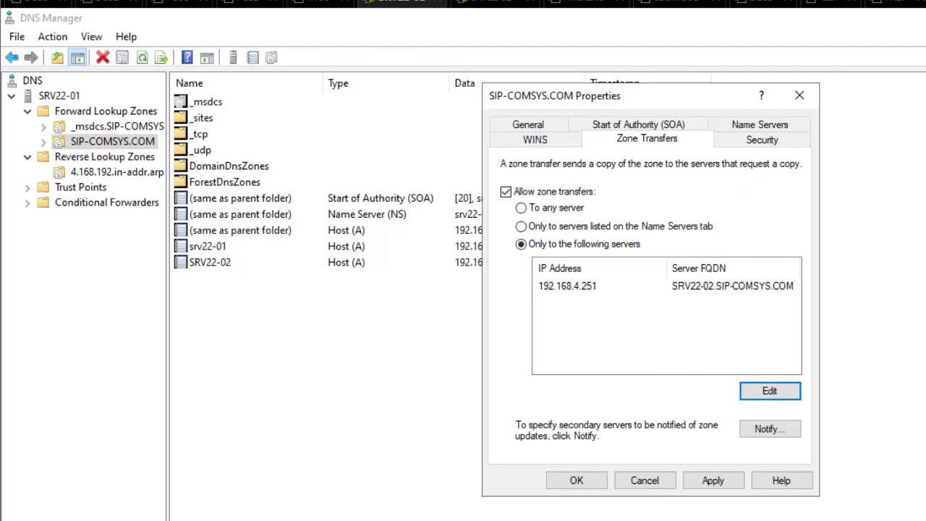
left_click(713, 480)
left_click(576, 480)
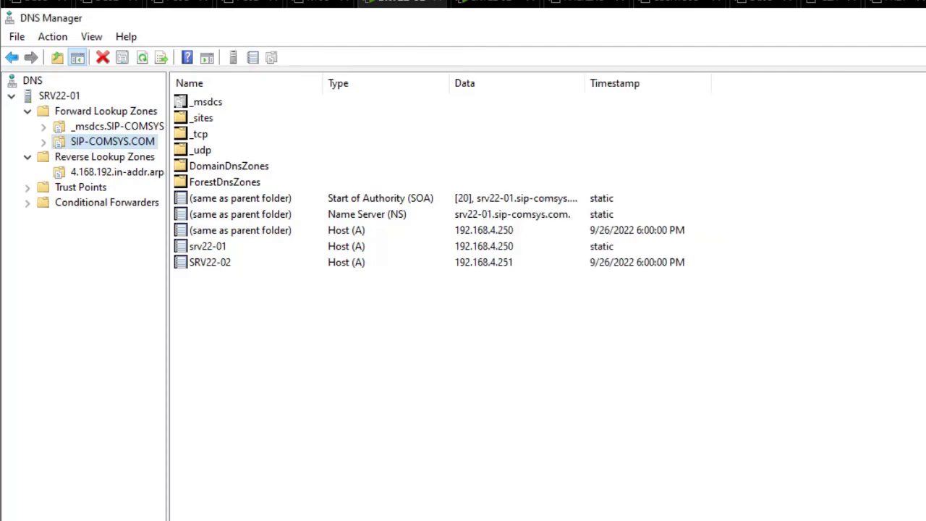
In the 4.168.192.in-addr.arpa zone's properties, allow zone transfers only to listed servers
left_click(119, 171)
right_click(120, 169)
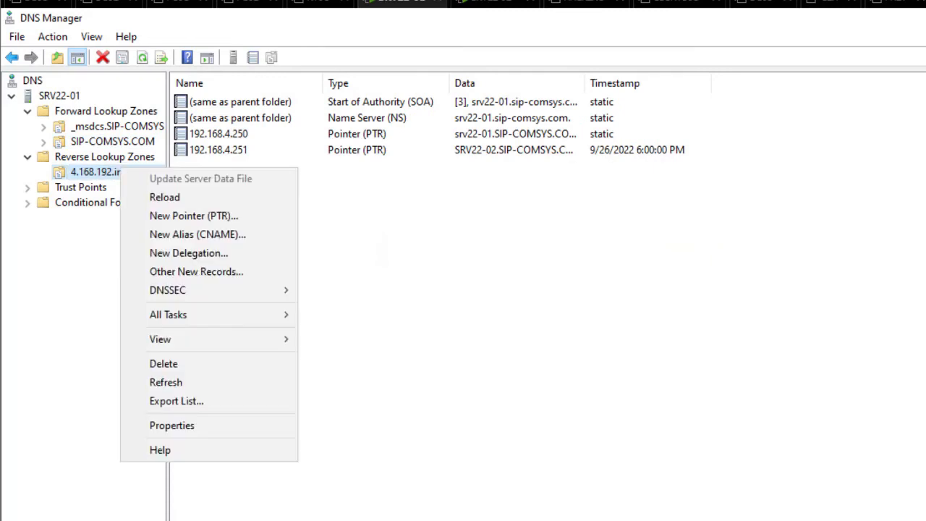
left_click(172, 425)
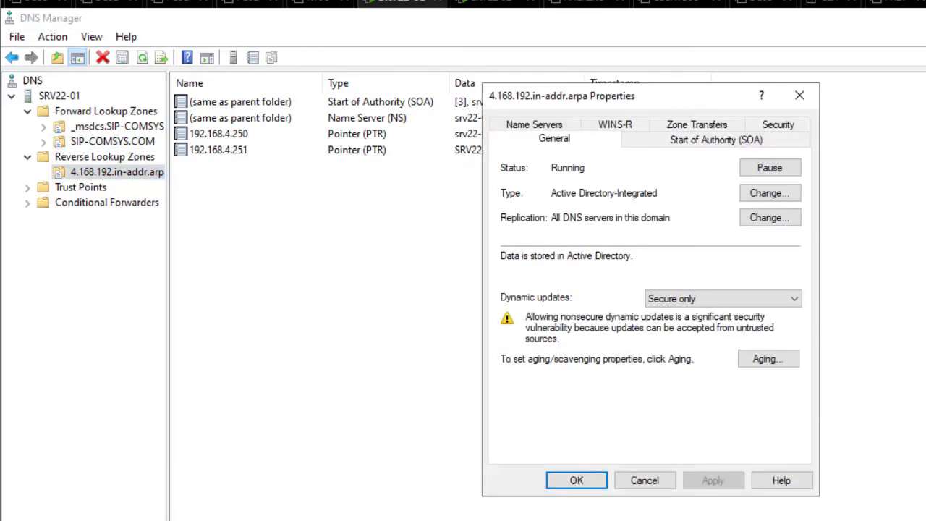
left_click(697, 124)
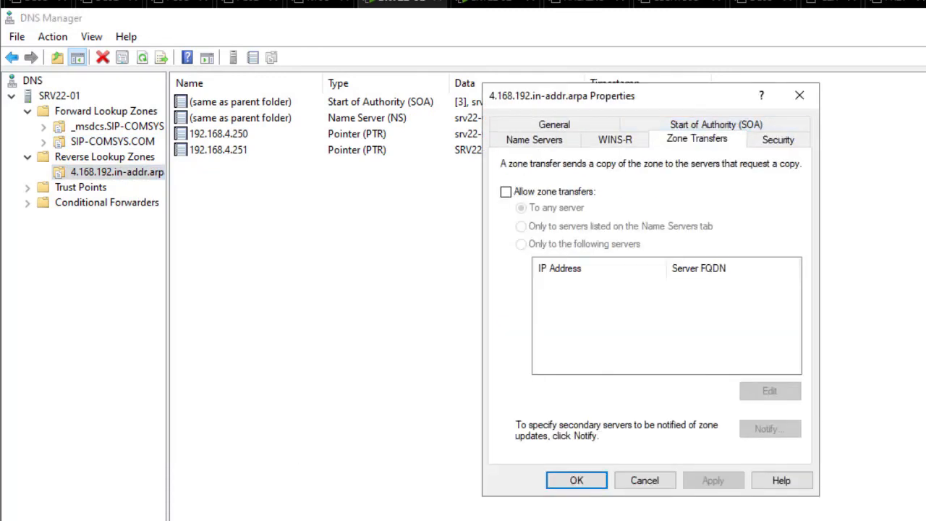
left_click(506, 191)
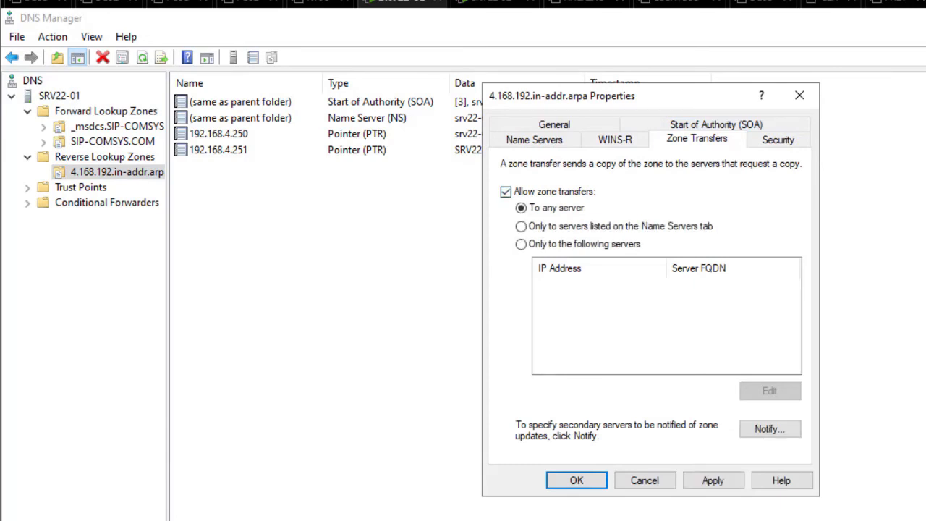
left_click(521, 244)
left_click(769, 390)
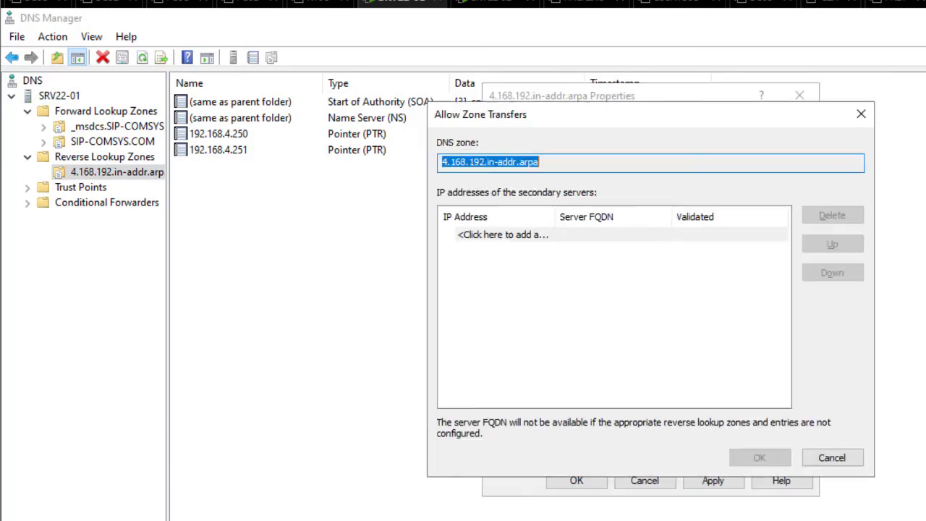
Permit 192.168.4.251 for reverse zone transfers, apply, refresh, and show SIP-COMSYS.COM's records
left_click(503, 234)
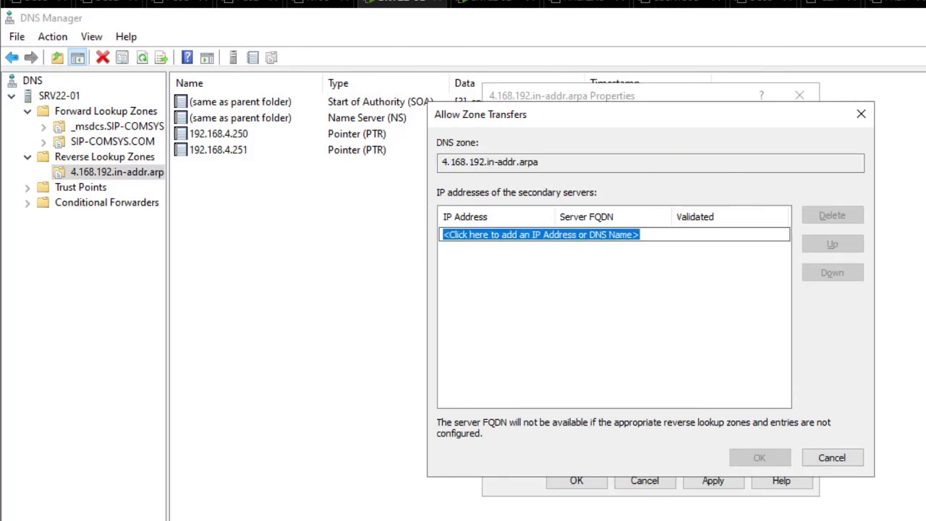
type("19")
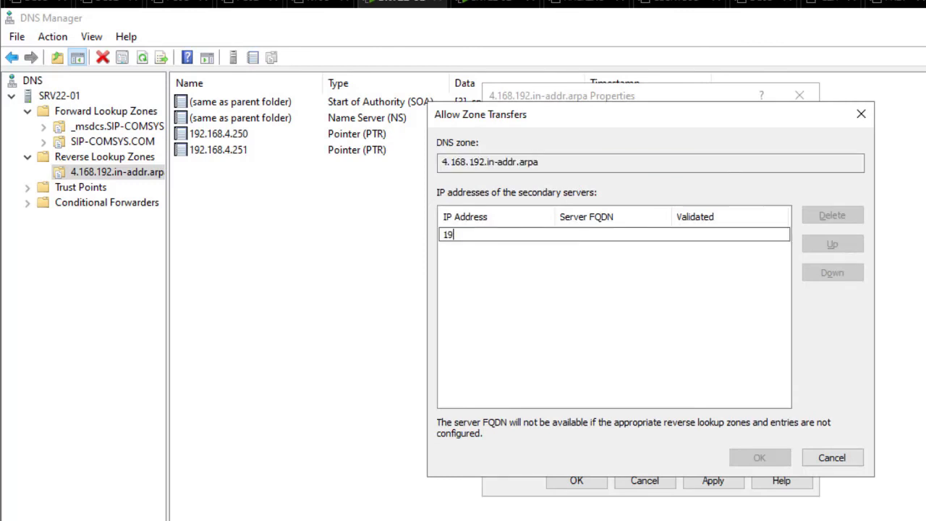
type("2.168.4.251")
key("Return")
key("Tab")
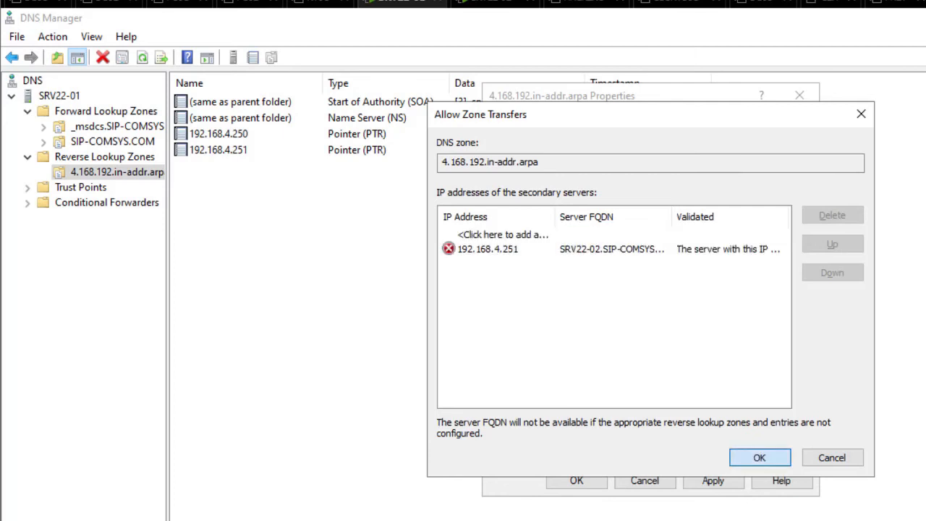
left_click(760, 457)
left_click(713, 480)
left_click(576, 480)
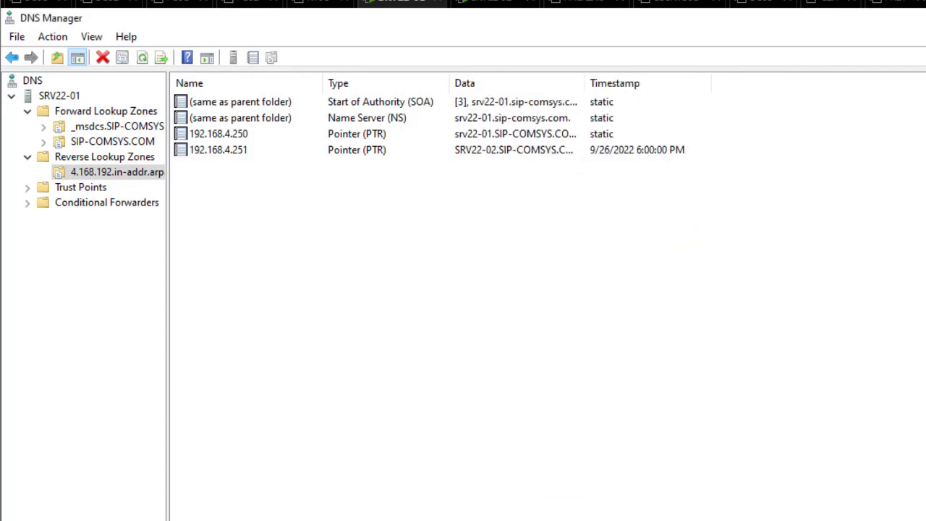
left_click(376, 275)
left_click(123, 58)
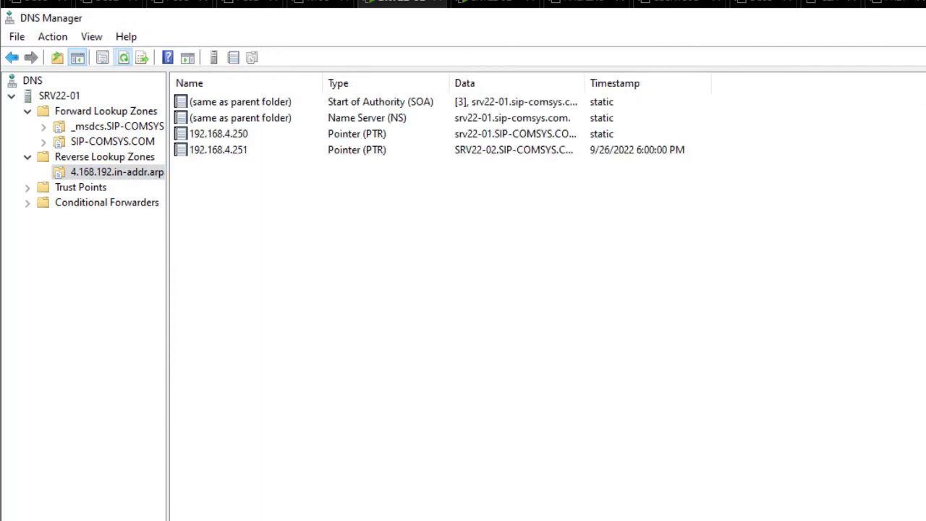
left_click(112, 142)
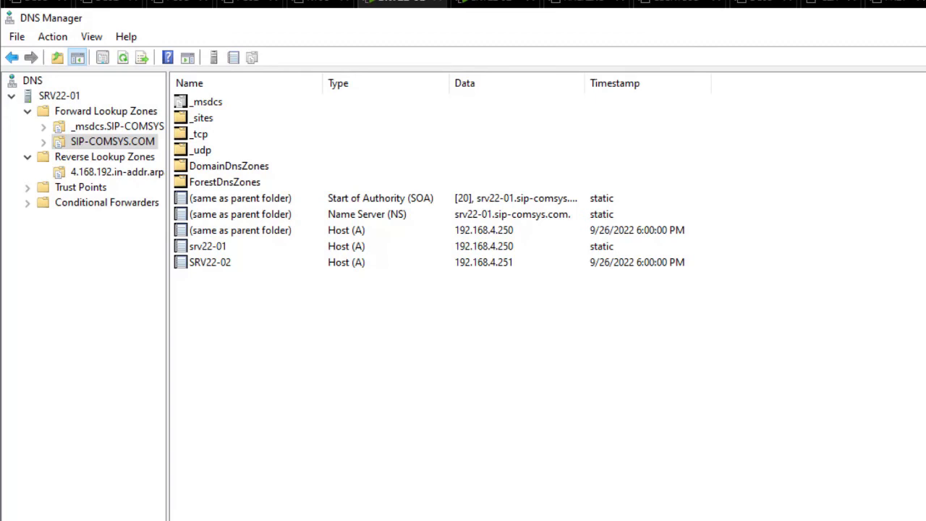
On SRV22-02, refresh the sip-comsys.com secondary zone until its records load, and check the srv22-01 host record
left_click(495, 2)
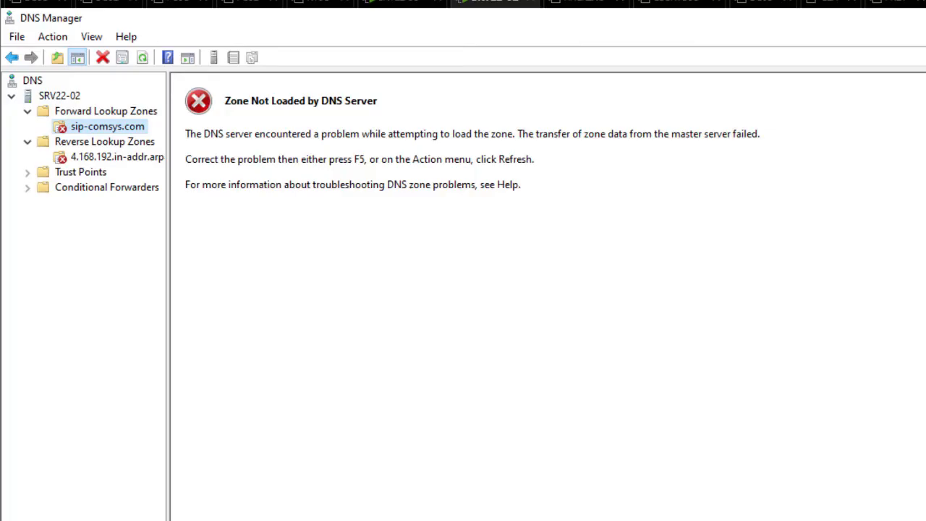
left_click(142, 57)
left_click(142, 57)
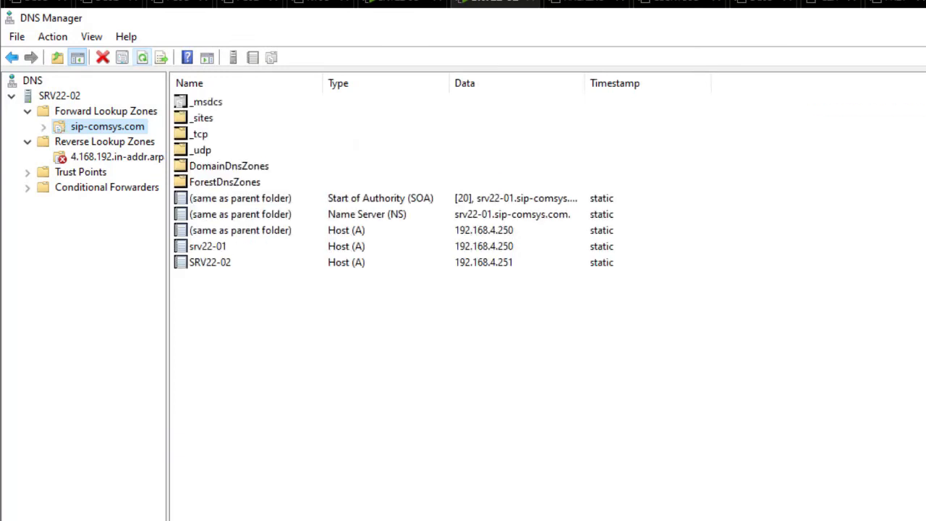
left_click(142, 57)
left_click(143, 58)
left_click(208, 247)
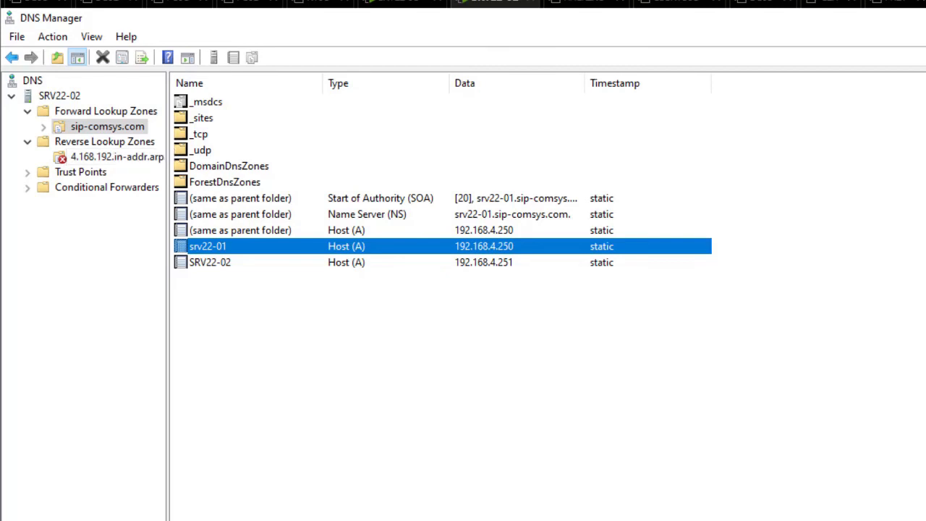
Select the 4.168.192.in-addr.arpa reverse zone, which still reports Zone Not Loaded
left_click(108, 157)
left_click(105, 141)
left_click(108, 157)
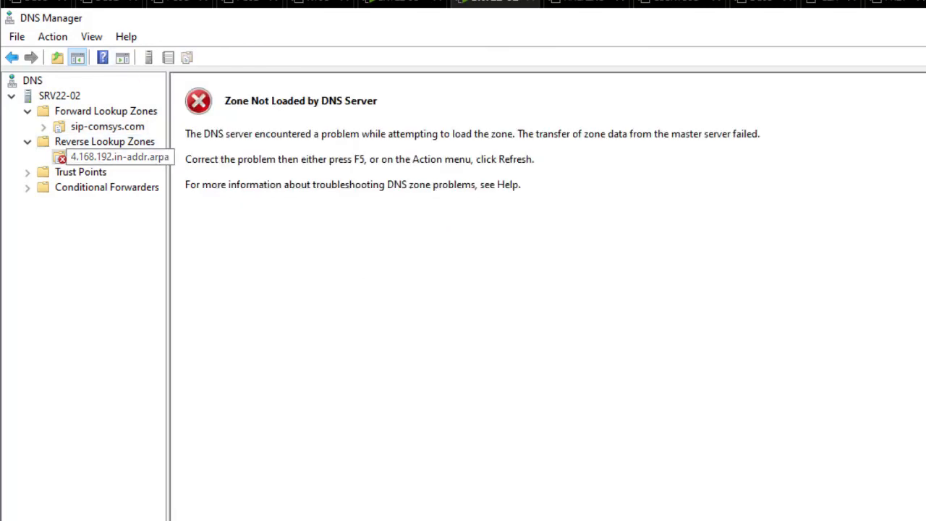
Request a fresh copy of the reverse zone from the master, then collapse the SRV22-02 tree
right_click(113, 157)
left_click(217, 207)
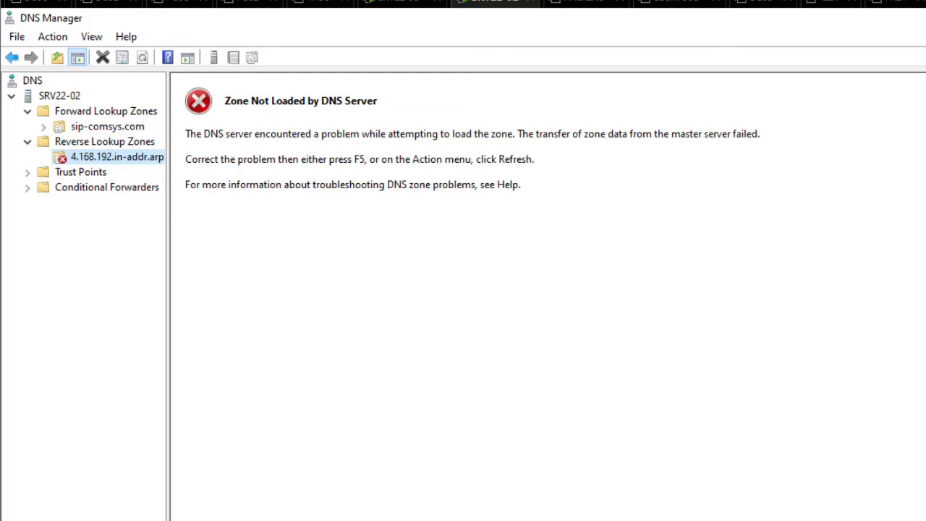
left_click(104, 142)
left_click(27, 141)
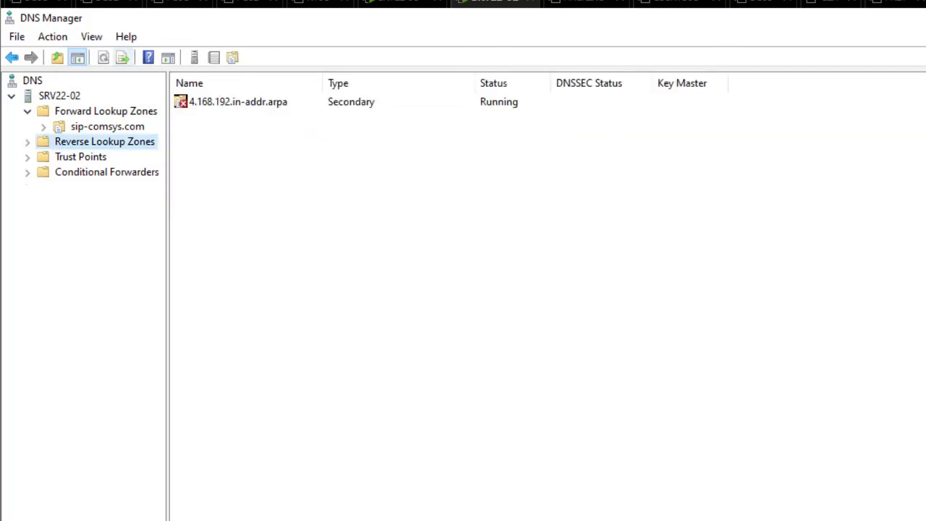
left_click(28, 110)
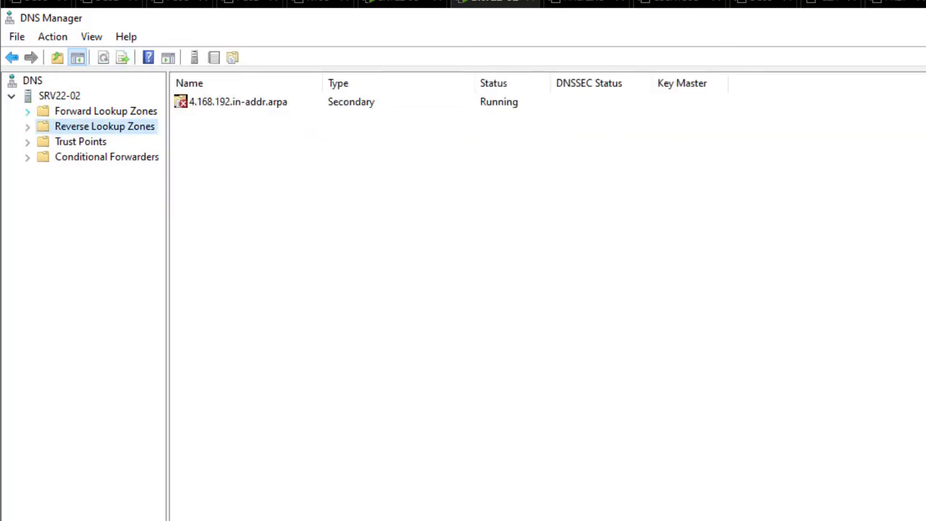
left_click(12, 96)
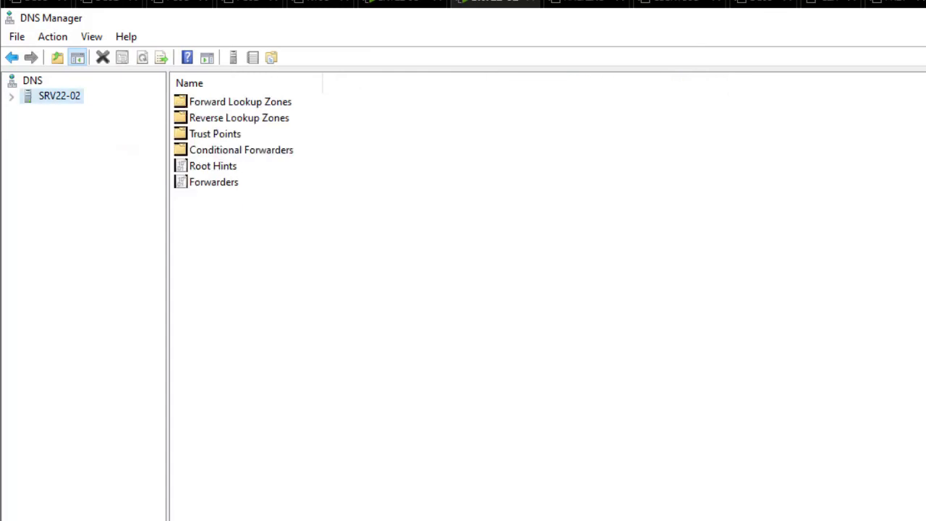
Re-expand SRV22-02's lookup zones and recheck the 4.168.192.in-addr.arpa and sip-comsys.com zones
left_click(12, 96)
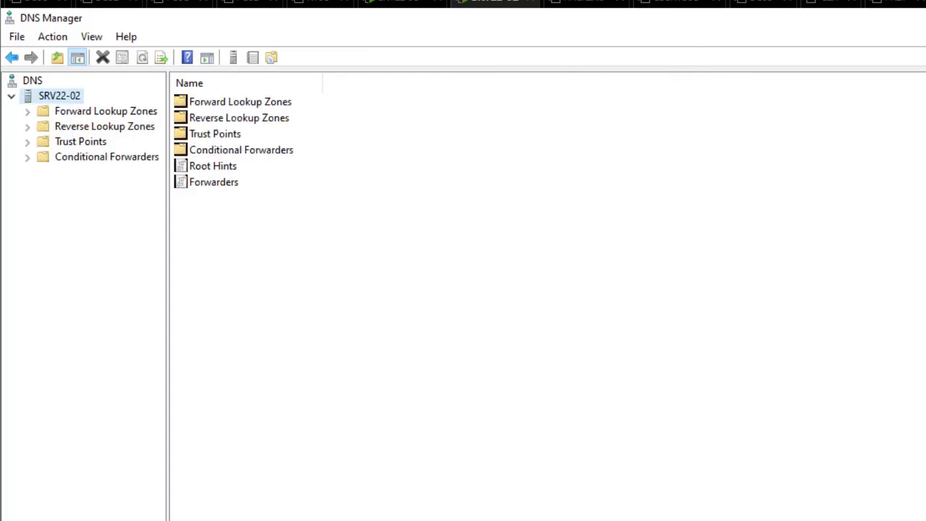
left_click(105, 126)
double_click(105, 126)
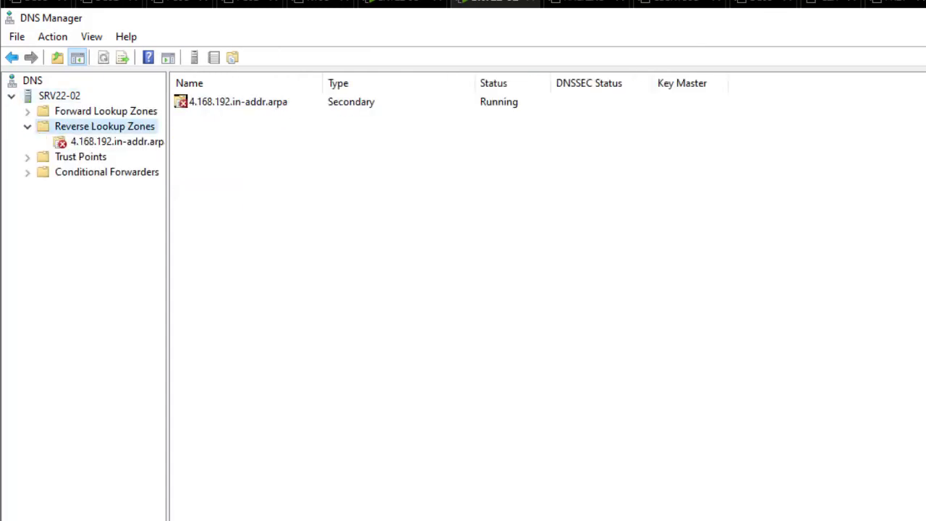
left_click(61, 142)
right_click(88, 144)
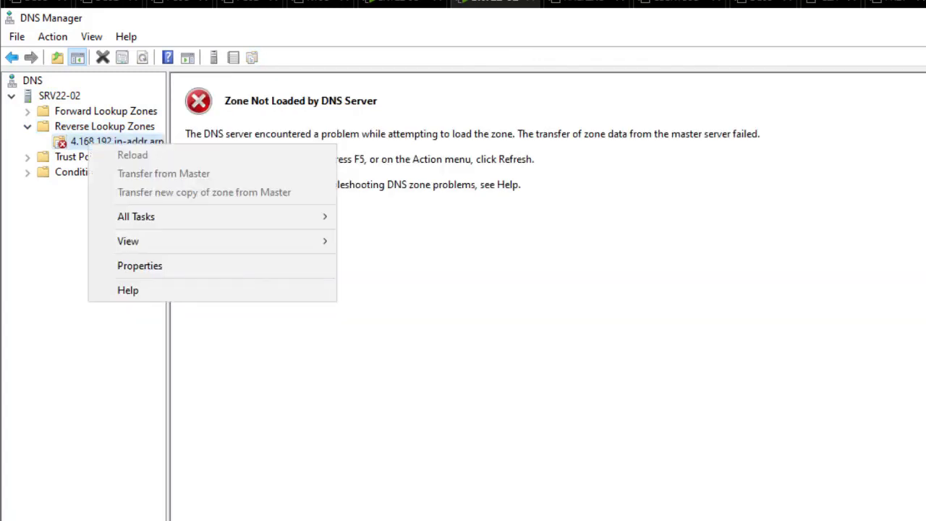
left_click(105, 126)
left_click(105, 111)
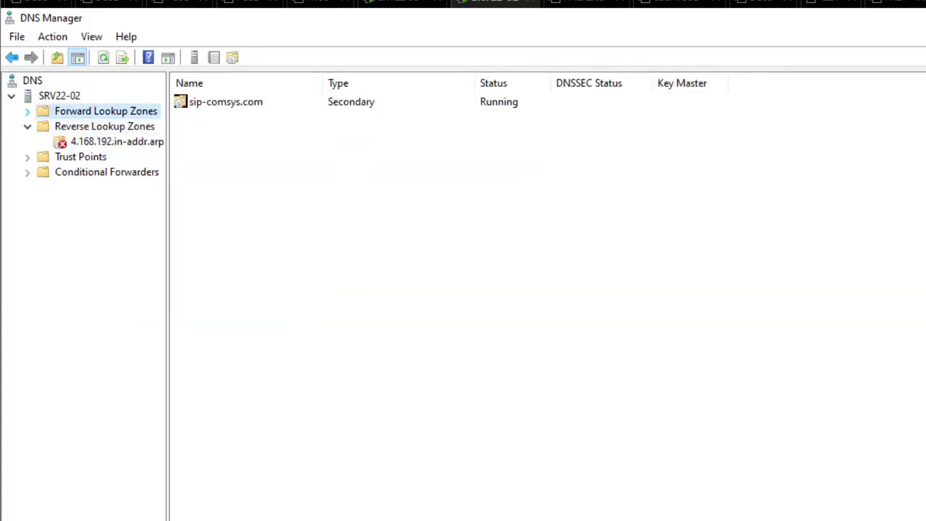
left_click(27, 111)
left_click(105, 127)
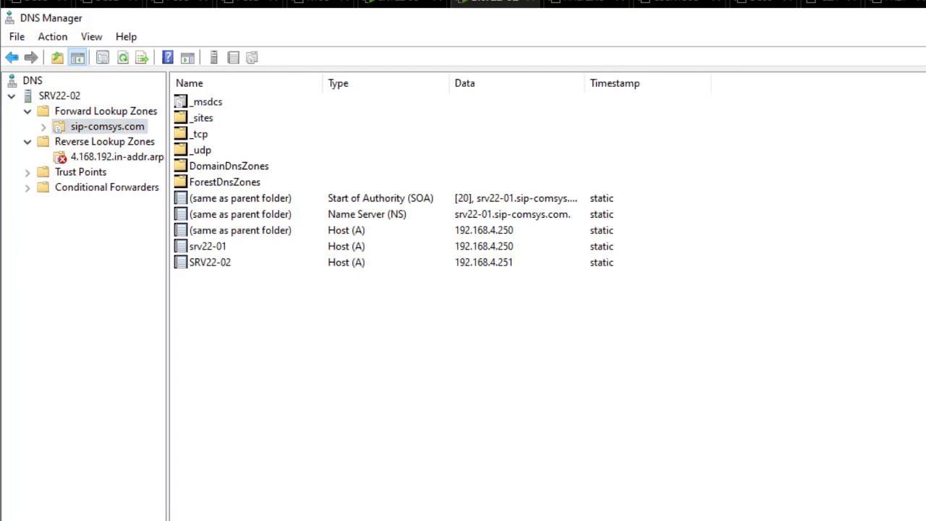
Review the reverse zone's General and Zone Transfers properties, then return to the SRV22-01 VM
left_click(101, 157)
right_click(103, 157)
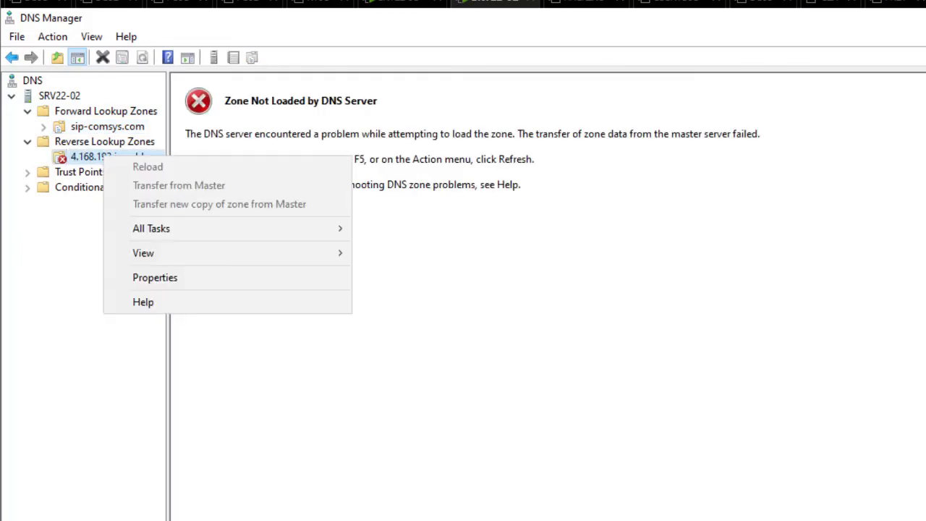
left_click(154, 277)
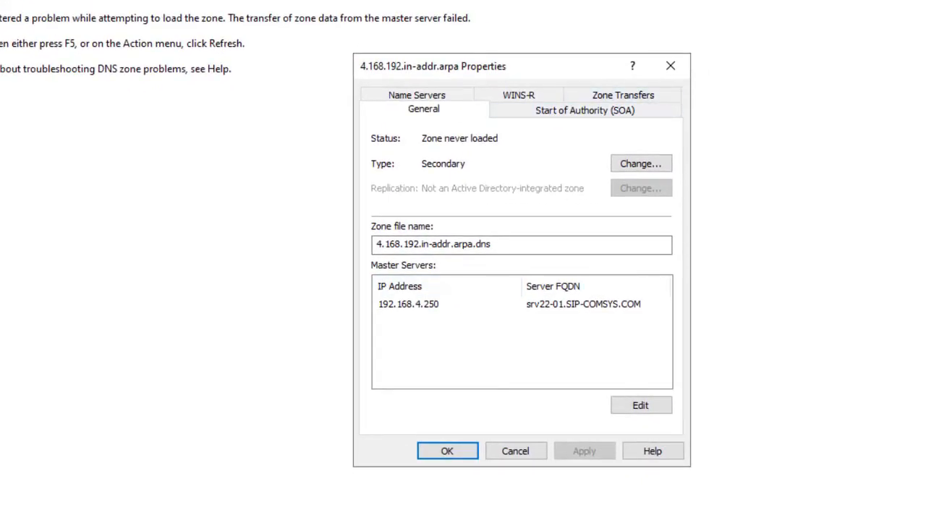
left_click(623, 95)
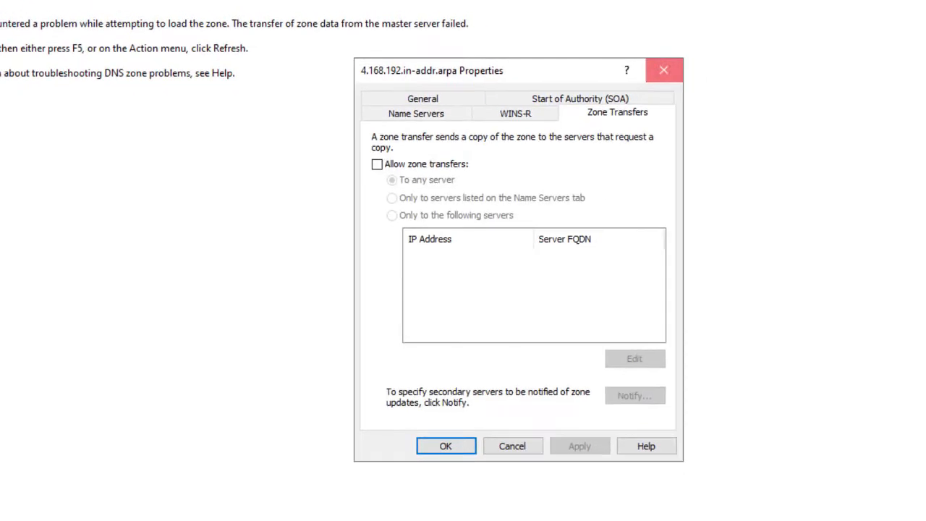
left_click(670, 65)
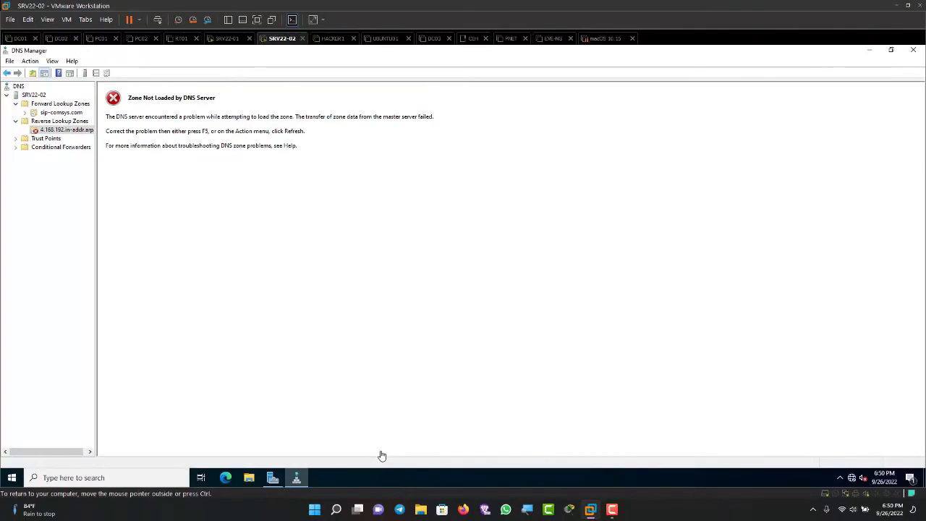
key("ctrl+alt+Left")
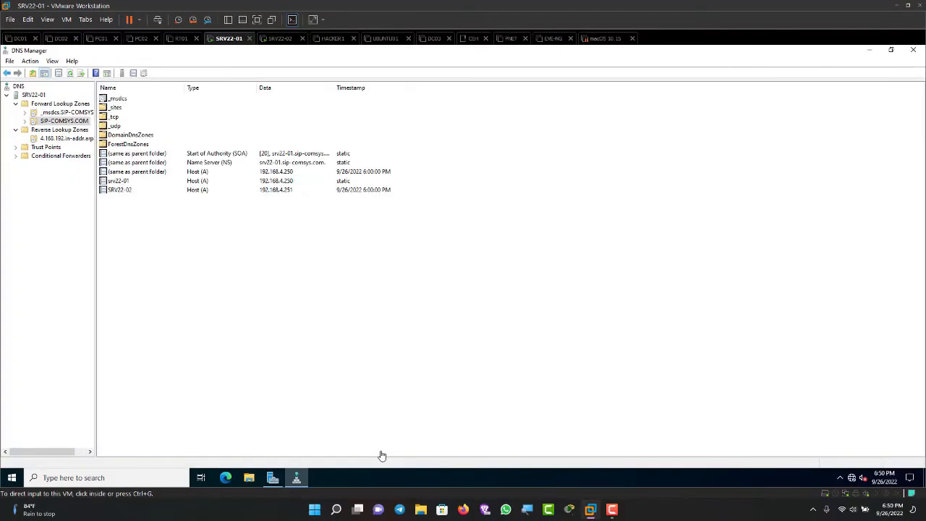
On SRV22-01, verify 4.168.192.in-addr.arpa allows zone transfers only to 192.168.4.251
key("Down")
key("Down")
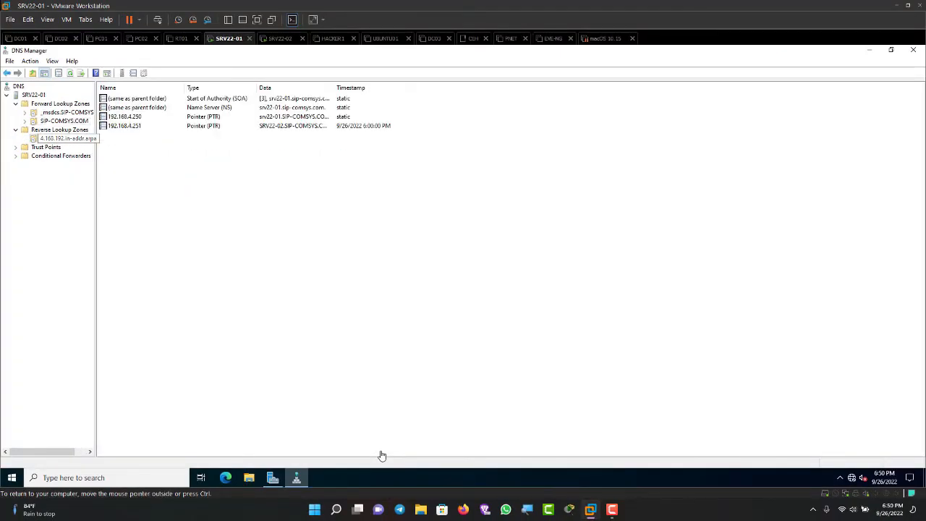
right_click(62, 140)
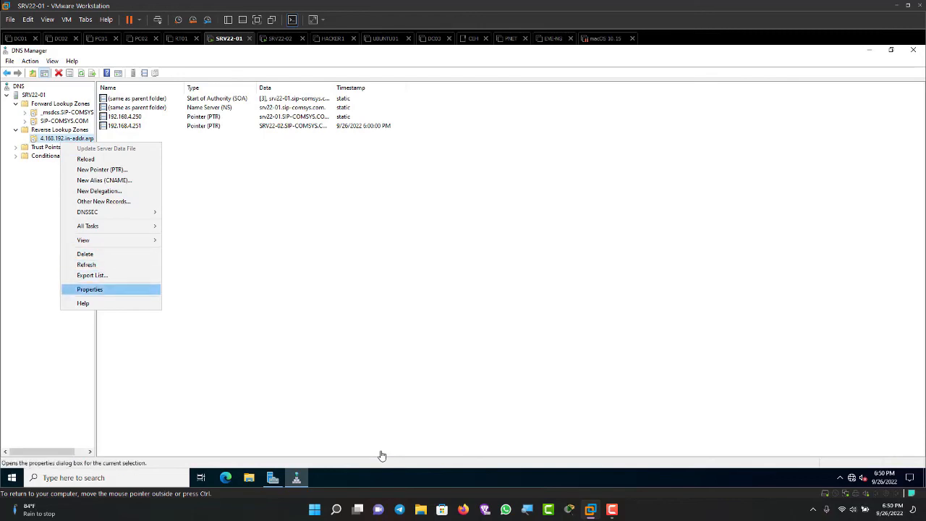
left_click(90, 290)
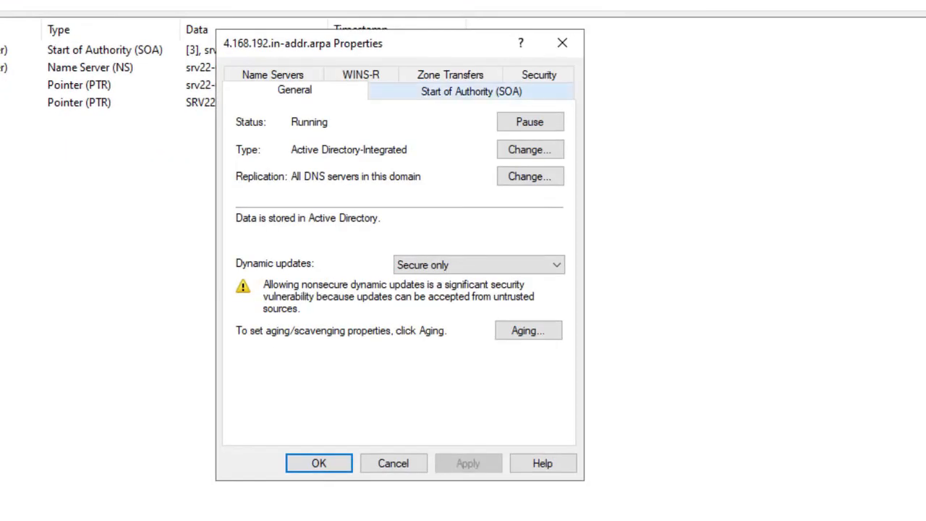
left_click(450, 75)
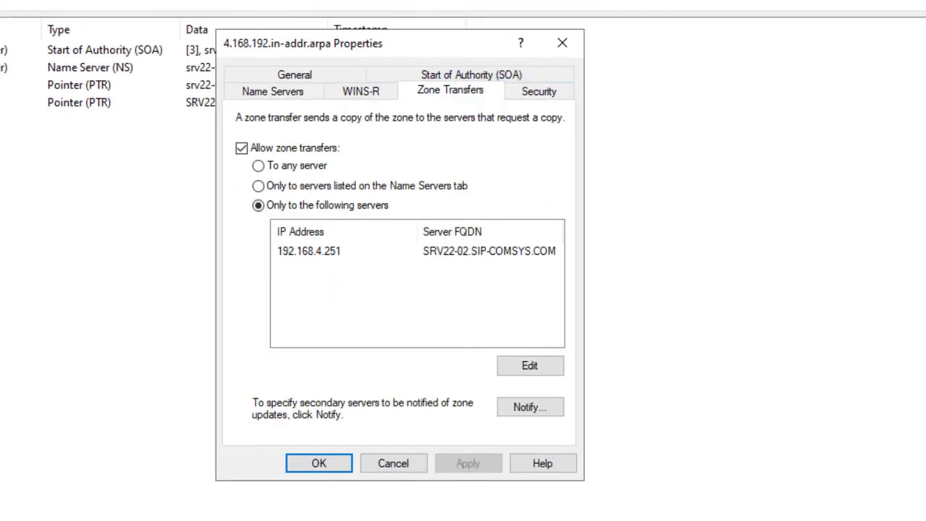
left_click(562, 43)
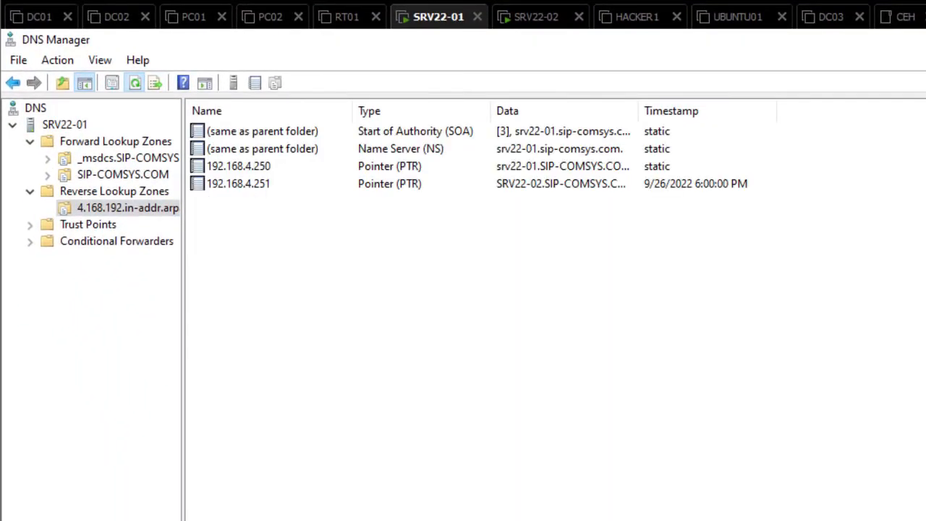
On SRV22-02, refresh Reverse Lookup Zones so 4.168.192.in-addr.arpa shows its SOA, NS and PTR records
left_click(536, 16)
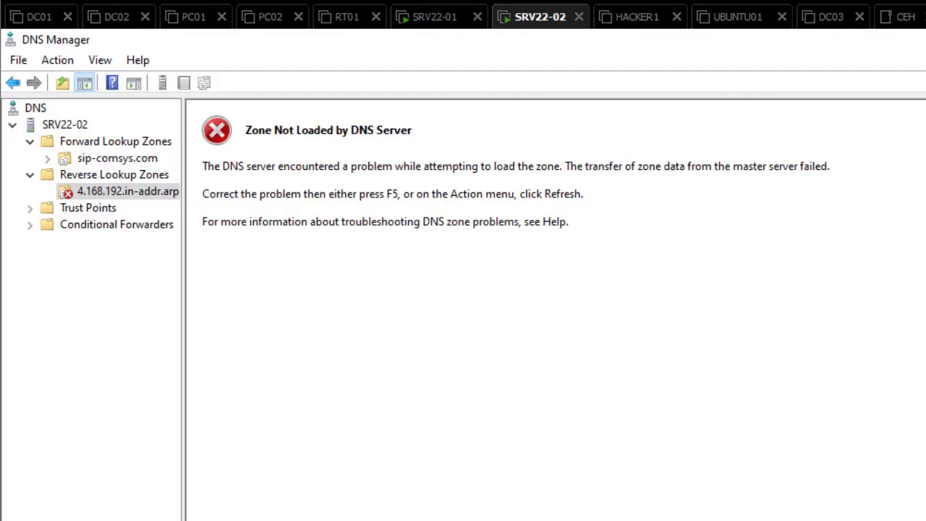
left_click(114, 175)
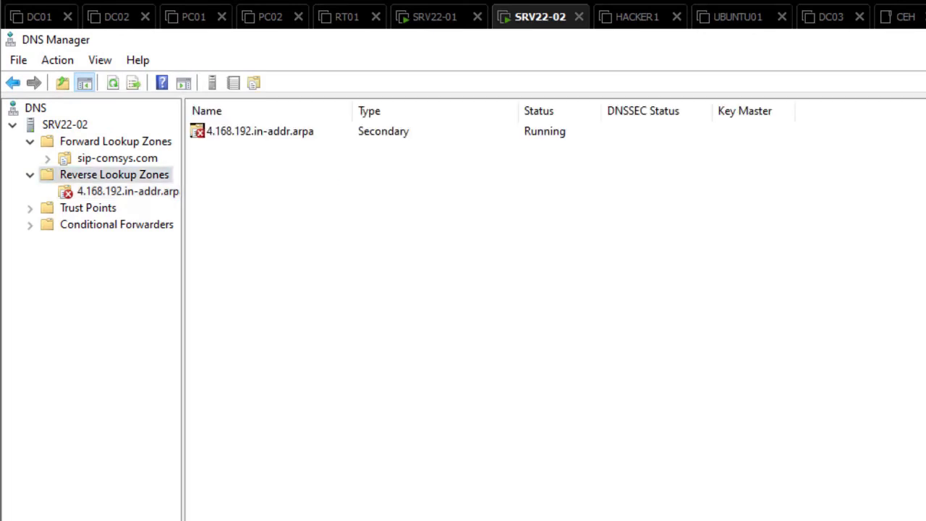
left_click(112, 83)
left_click(127, 192)
left_click(405, 289)
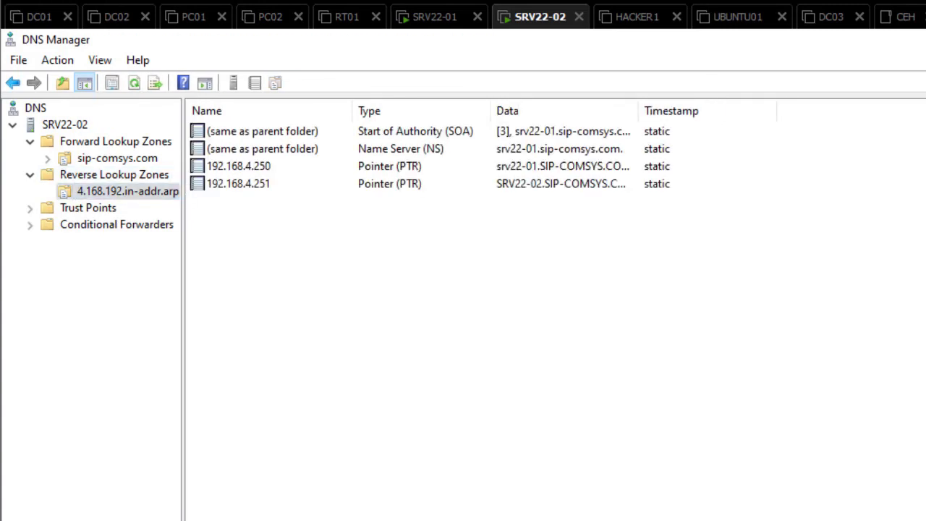
left_click(118, 158)
left_click(127, 191)
left_click(114, 175)
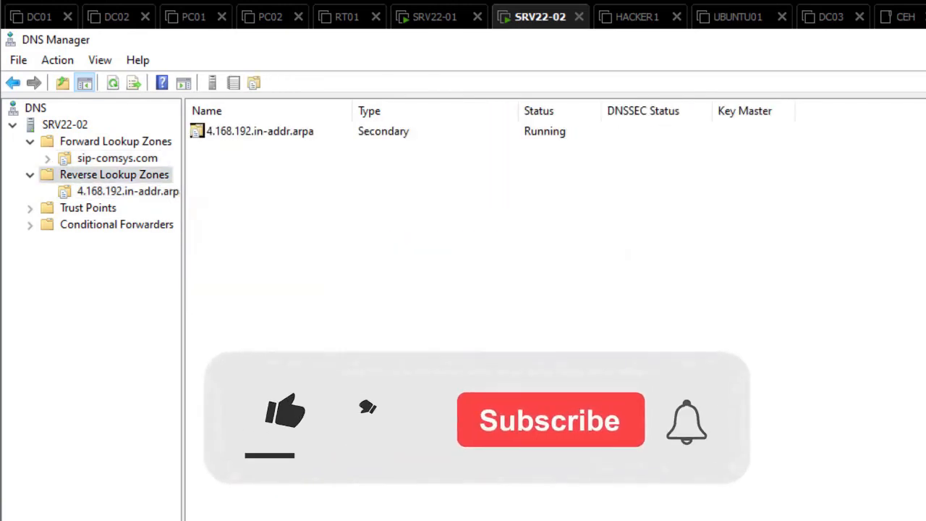
Open SRV22-02's sip-comsys.com zone and inspect its NS record and hosts 192.168.4.250 and 192.168.4.251
left_click(117, 158)
left_click(115, 142)
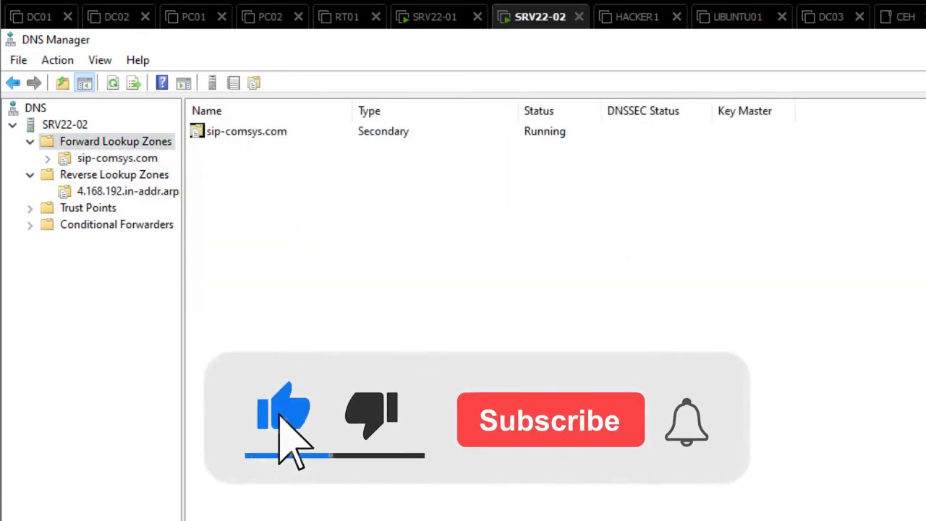
left_click(117, 159)
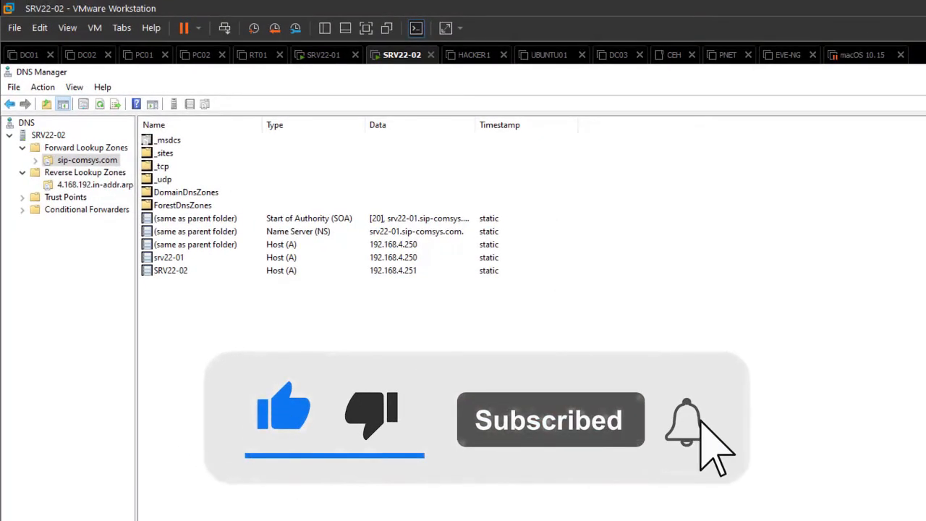
left_click(298, 231)
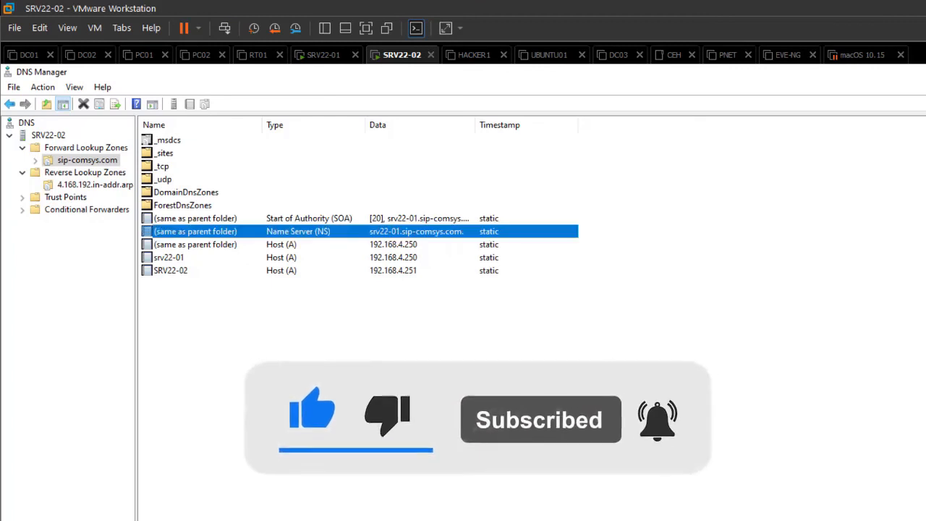
left_click(86, 148)
left_click(88, 160)
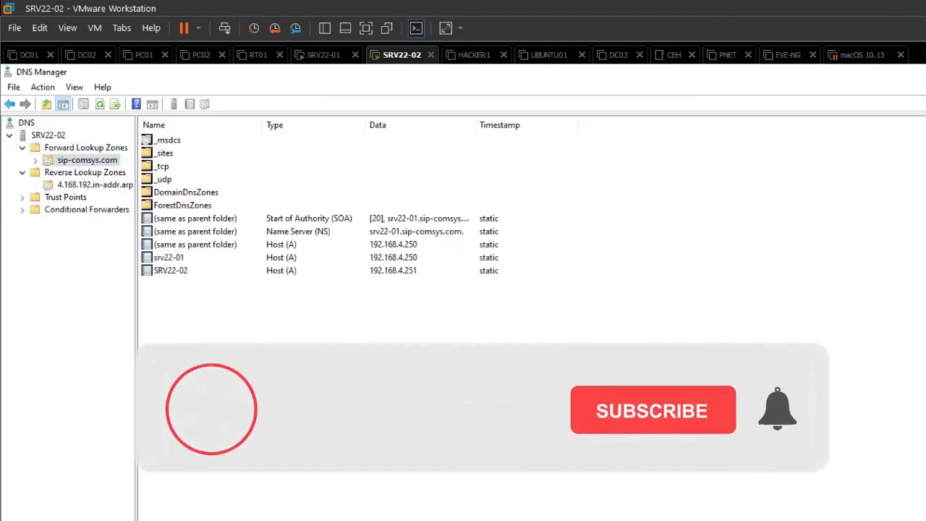